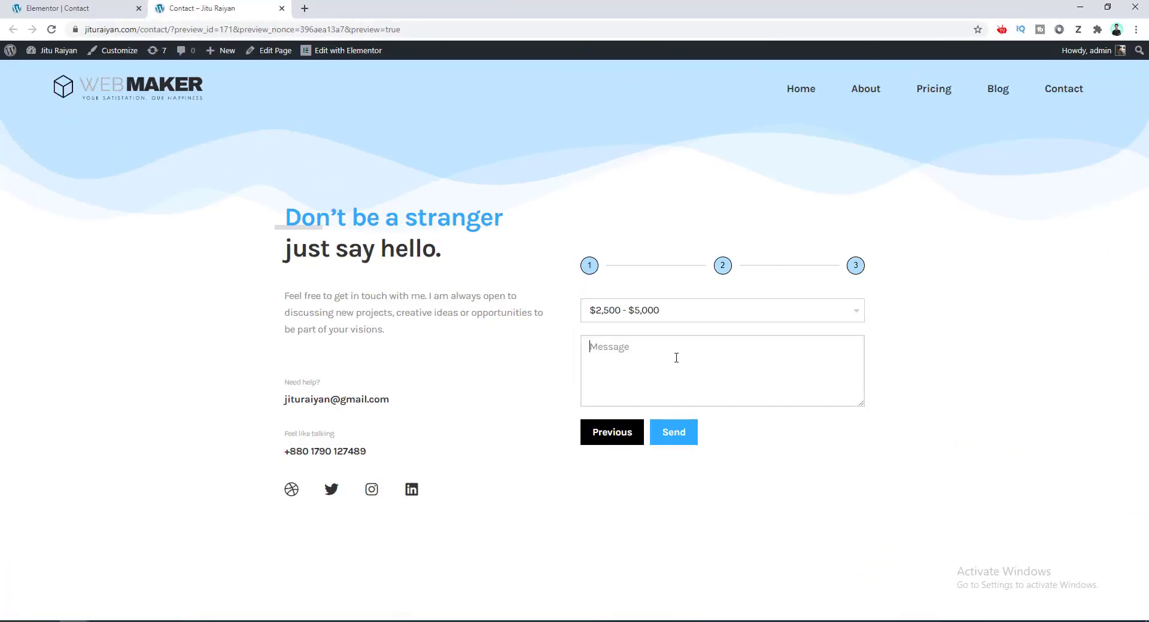
Type a note on the contact-form redesign, with Elementor 2.9.12 and Elementor Pro 2.10.1 shown active.
{"action": "type", "text": "We need to redesig"}
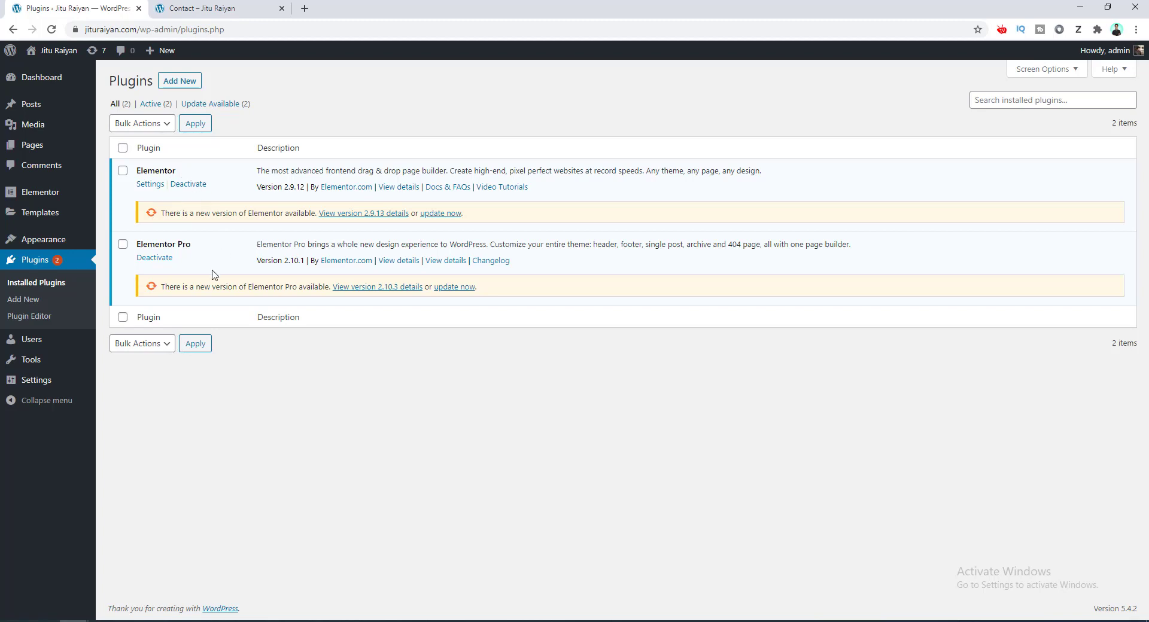
Open the Contact page from Pages and launch it in the Elementor editor.
{"action": "left_click", "coordinate": [36, 147]}
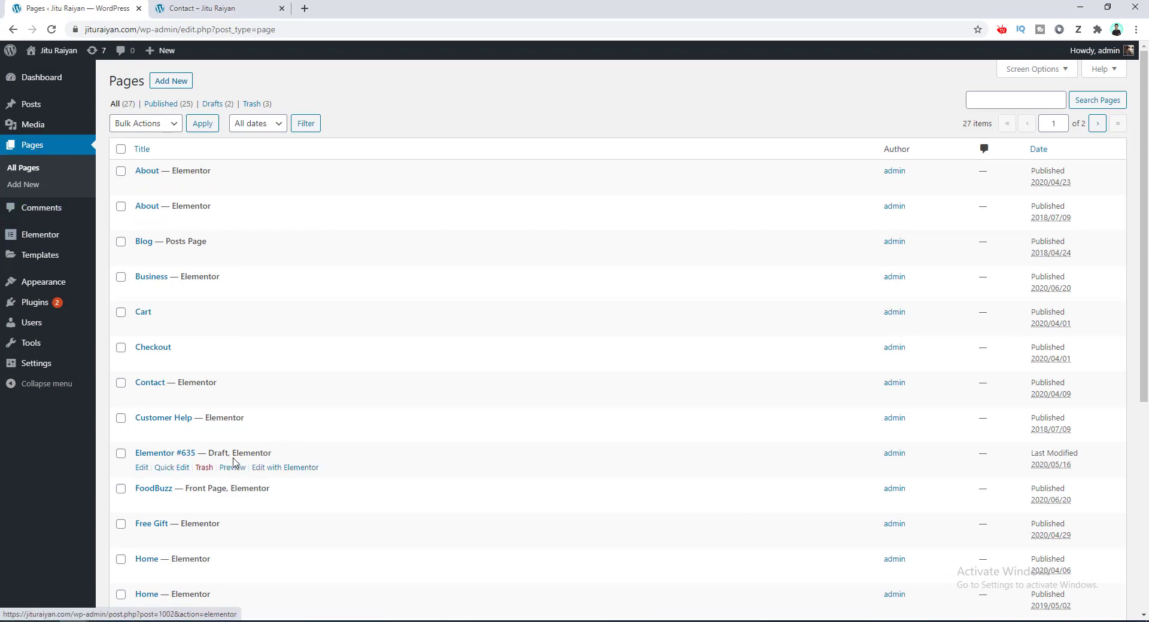
{"action": "left_click", "coordinate": [150, 384]}
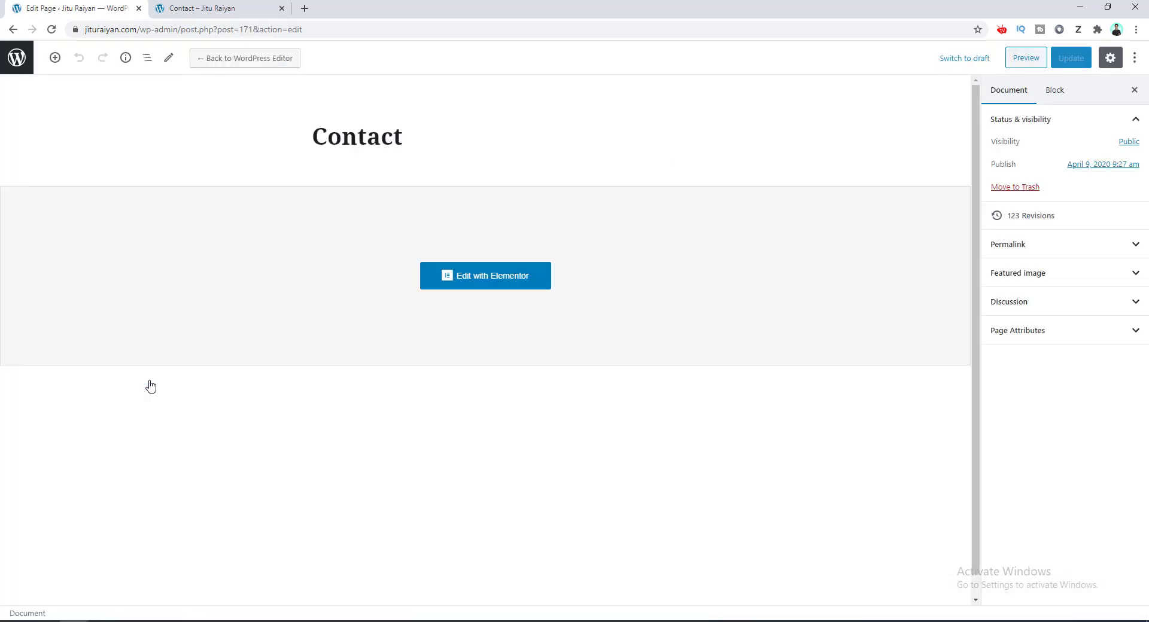
{"action": "left_click", "coordinate": [489, 282]}
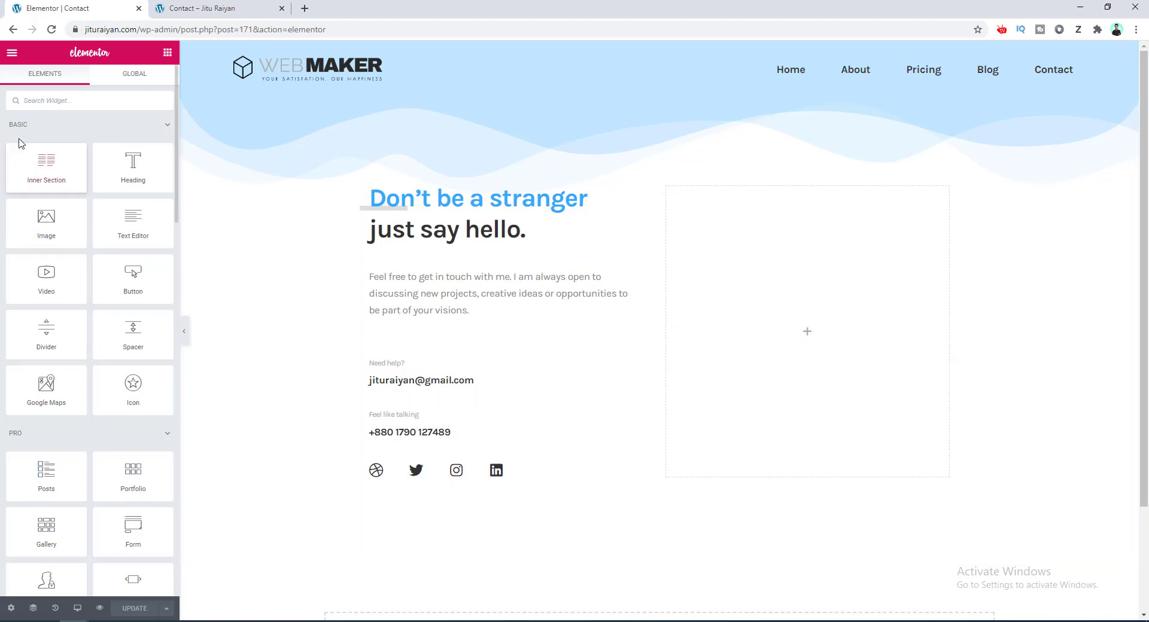
Search the widgets for 'form' and drop the Form widget into the empty right column.
{"action": "left_click", "coordinate": [39, 108]}
{"action": "type", "text": "form"}
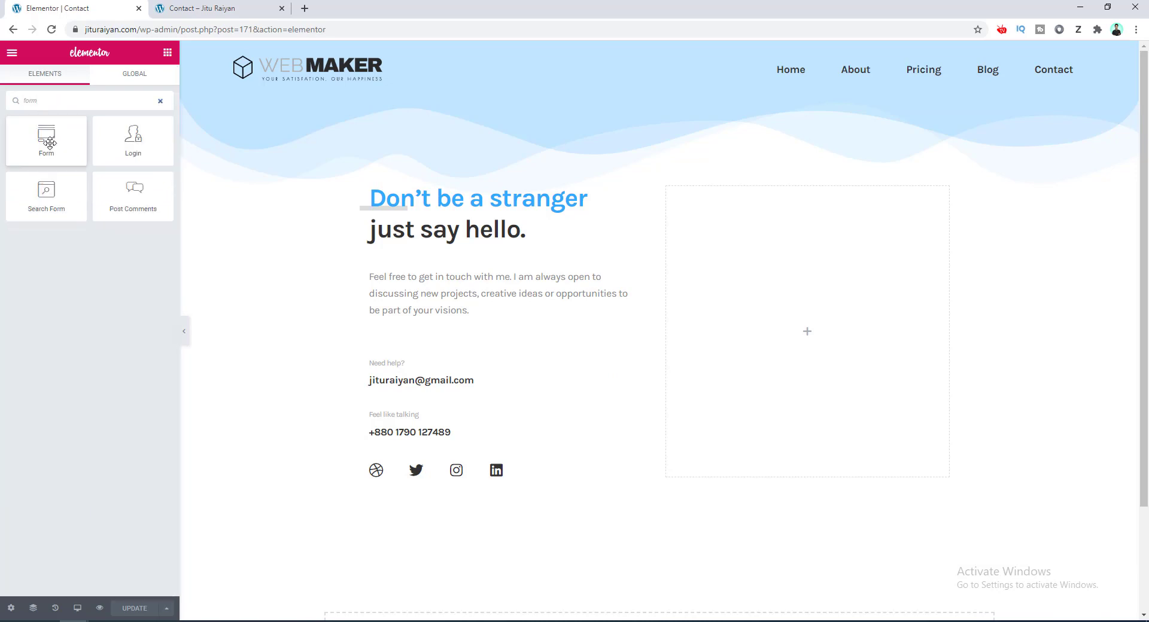
{"action": "left_click_drag", "start_coordinate": [46, 144], "coordinate": [723, 308]}
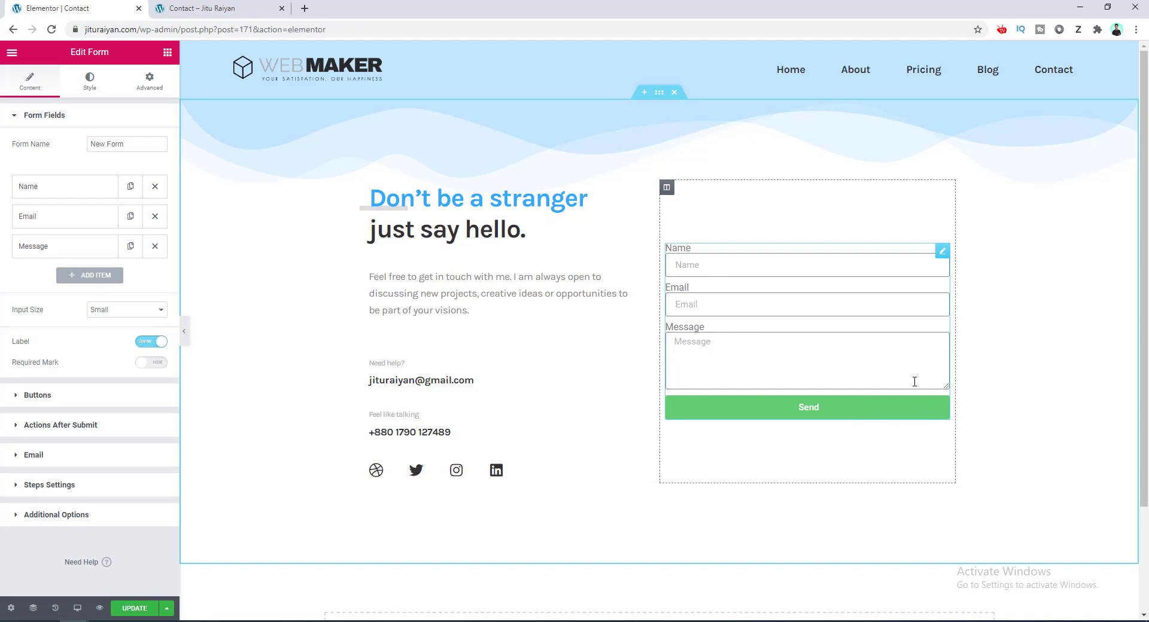
Add a field labelled and placeholdered 'Telephone' and move it above Message.
{"action": "left_click", "coordinate": [90, 278]}
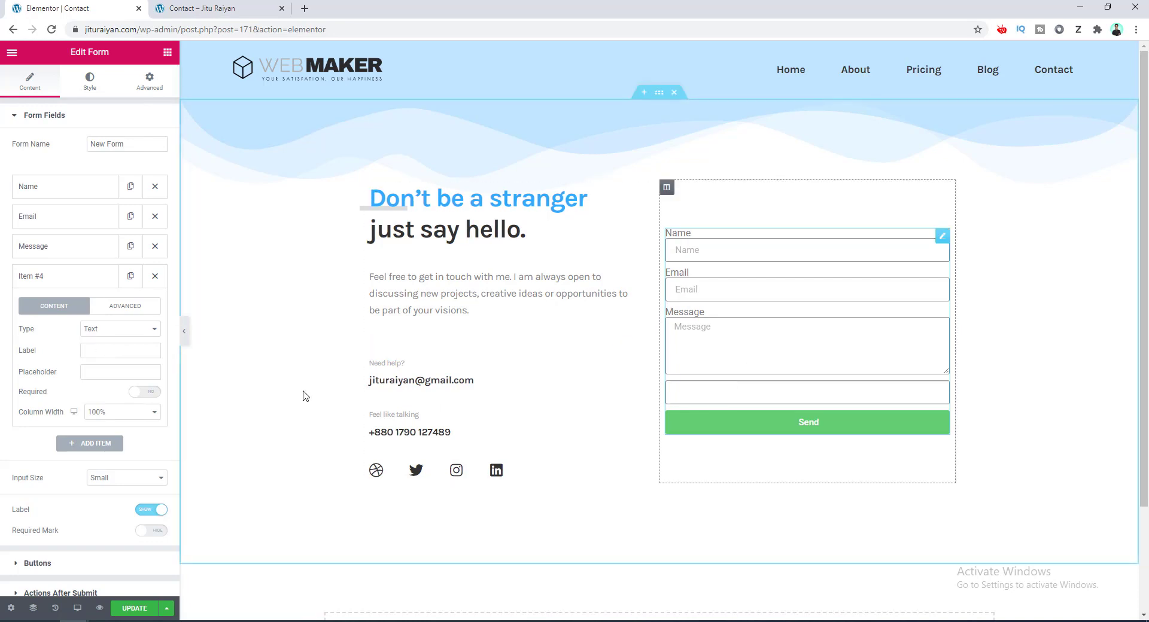
{"action": "left_click", "coordinate": [109, 353]}
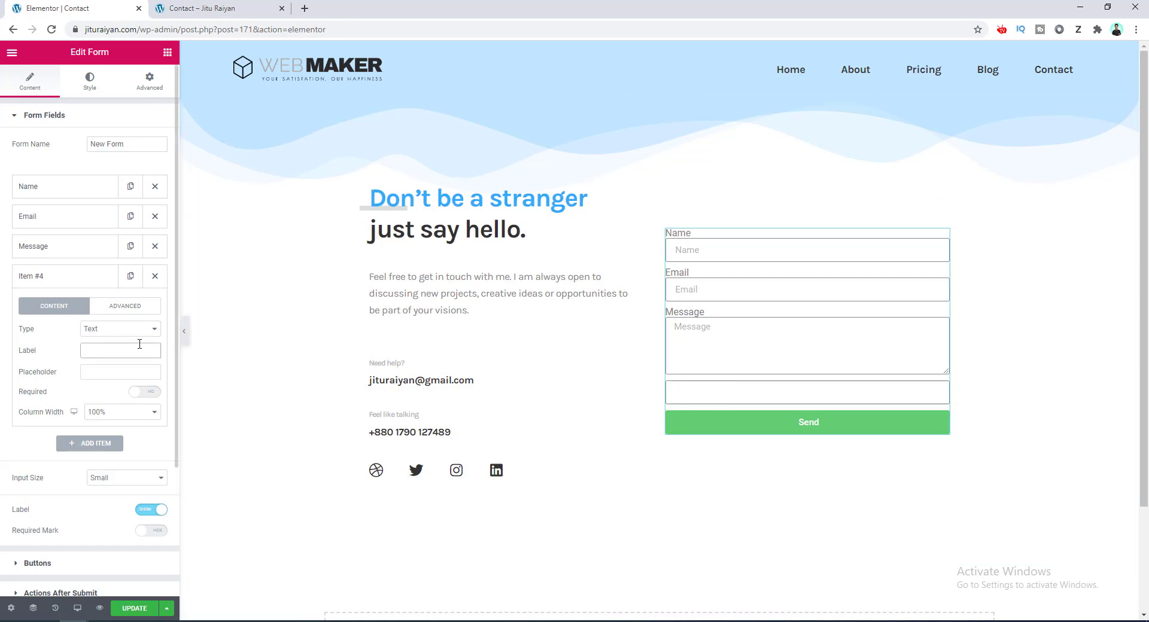
{"action": "type", "text": "Telephone"}
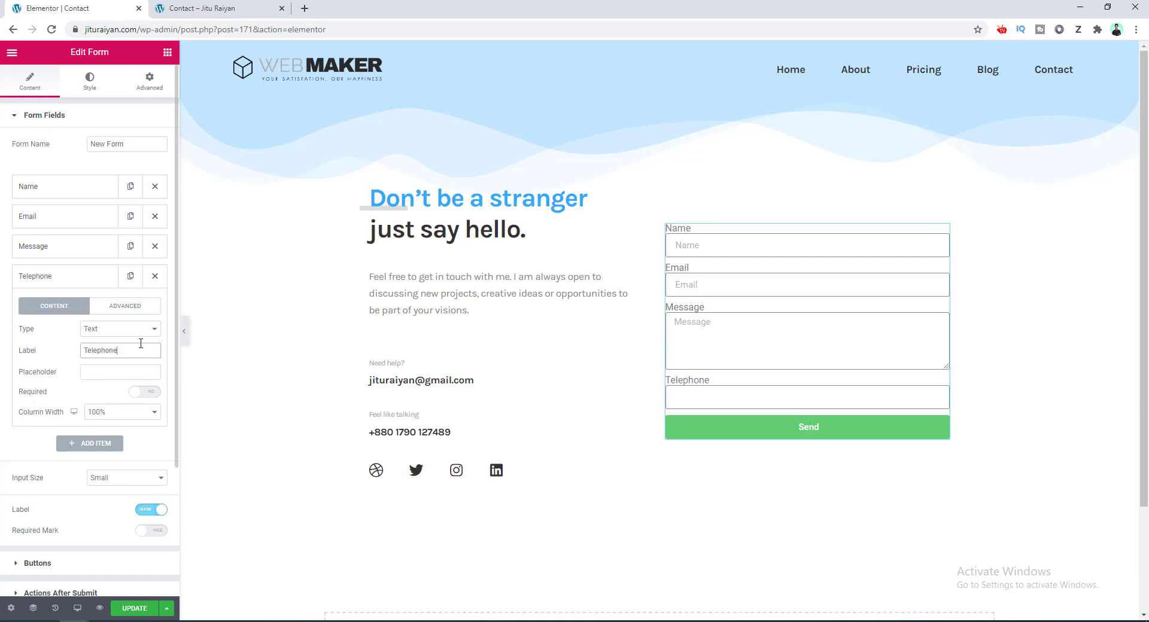
{"action": "double_click", "coordinate": [140, 344]}
{"action": "key", "text": "ctrl+c"}
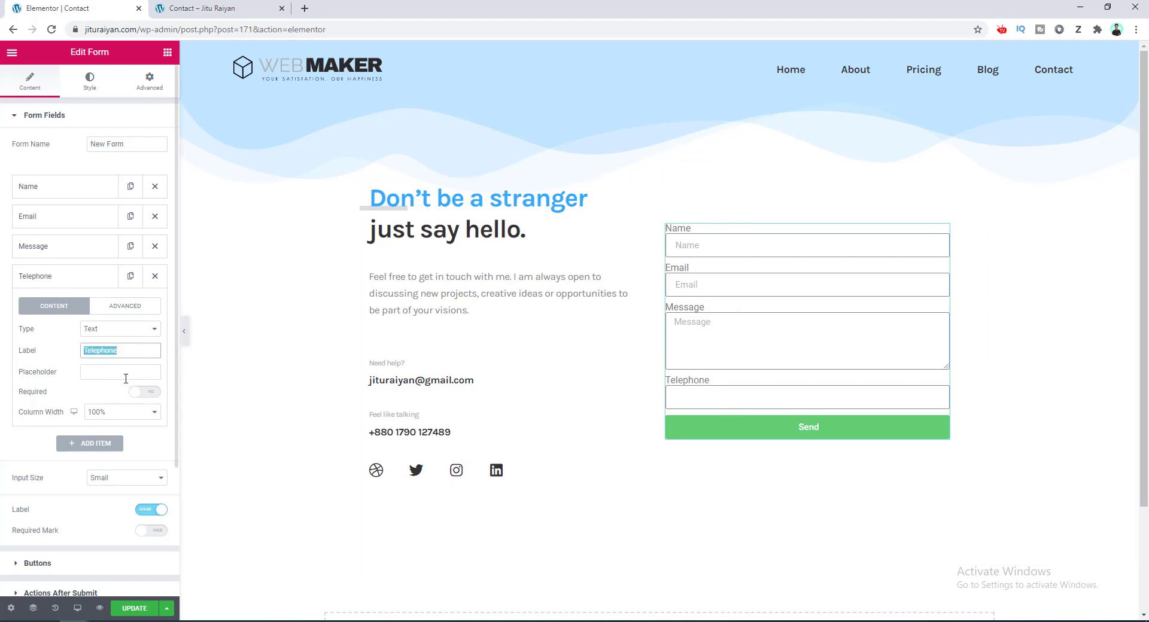
{"action": "left_click", "coordinate": [122, 373]}
{"action": "key", "text": "ctrl+v"}
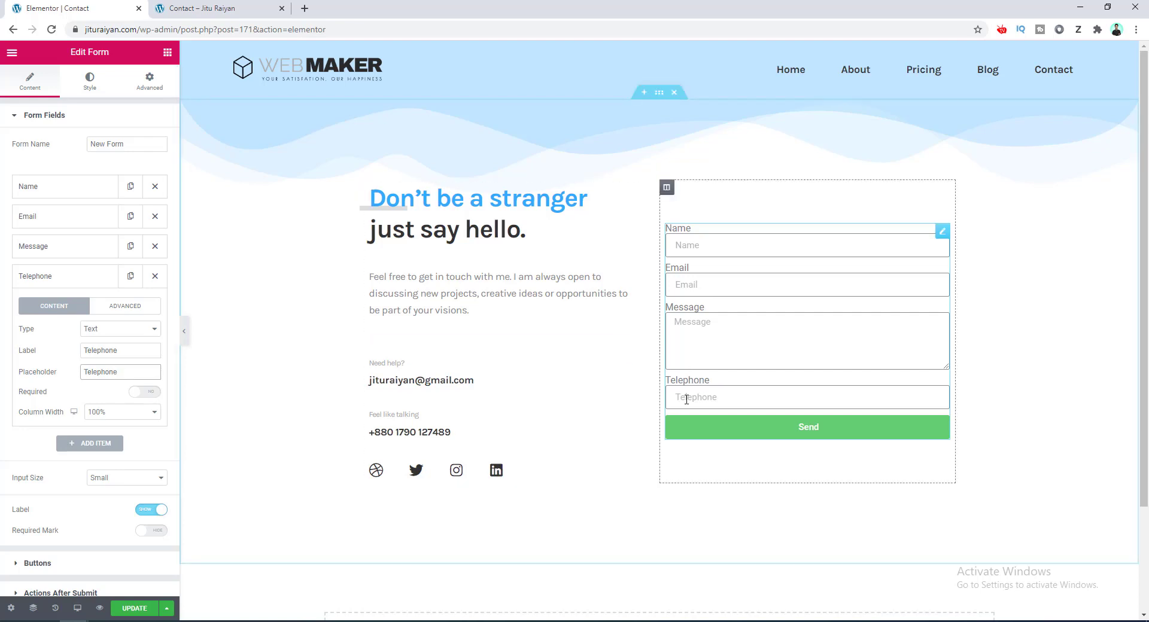
{"action": "left_click", "coordinate": [681, 395]}
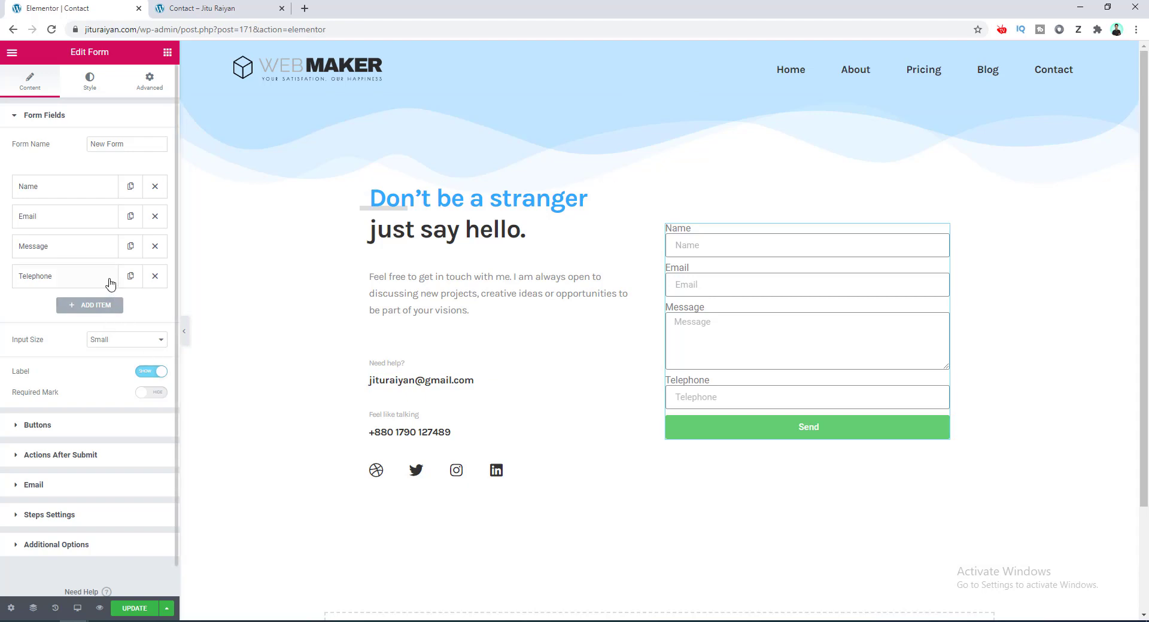
{"action": "left_click_drag", "start_coordinate": [109, 275], "coordinate": [108, 246]}
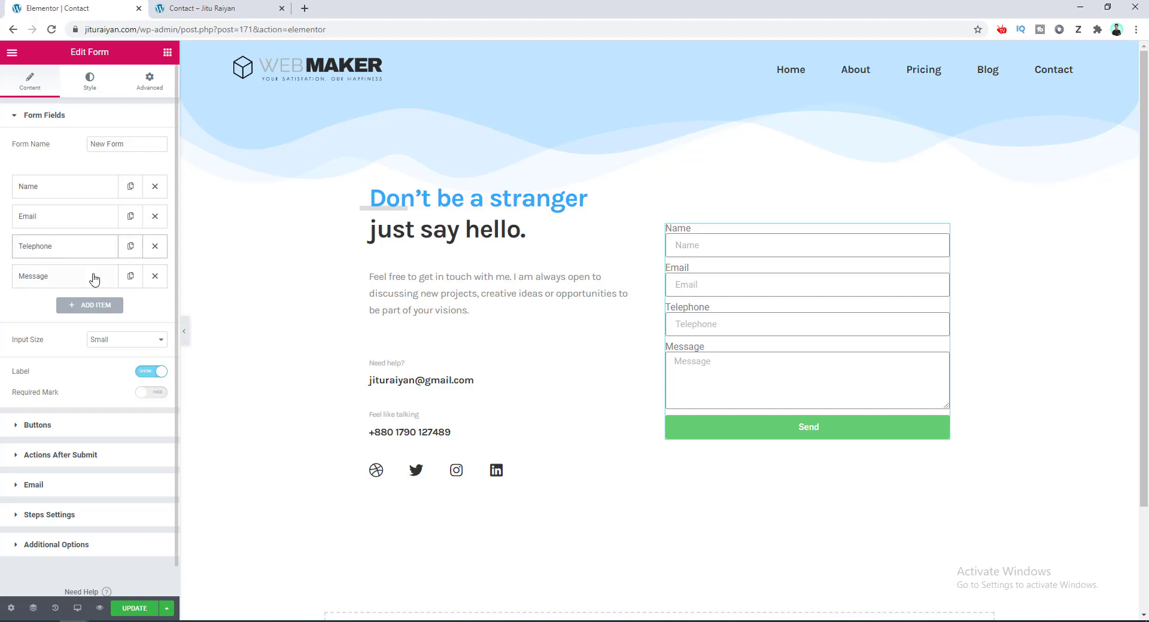
Add a Business field and rename the first field to 'First name'.
{"action": "left_click", "coordinate": [93, 305]}
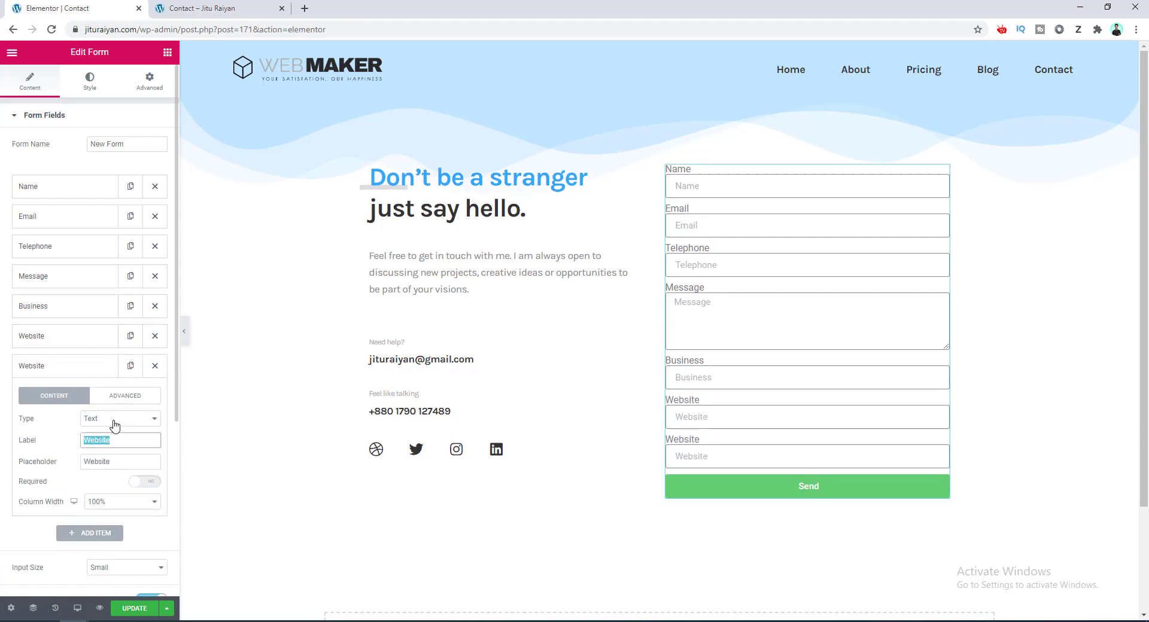
{"action": "left_click", "coordinate": [107, 222]}
{"action": "type", "text": "First name"}
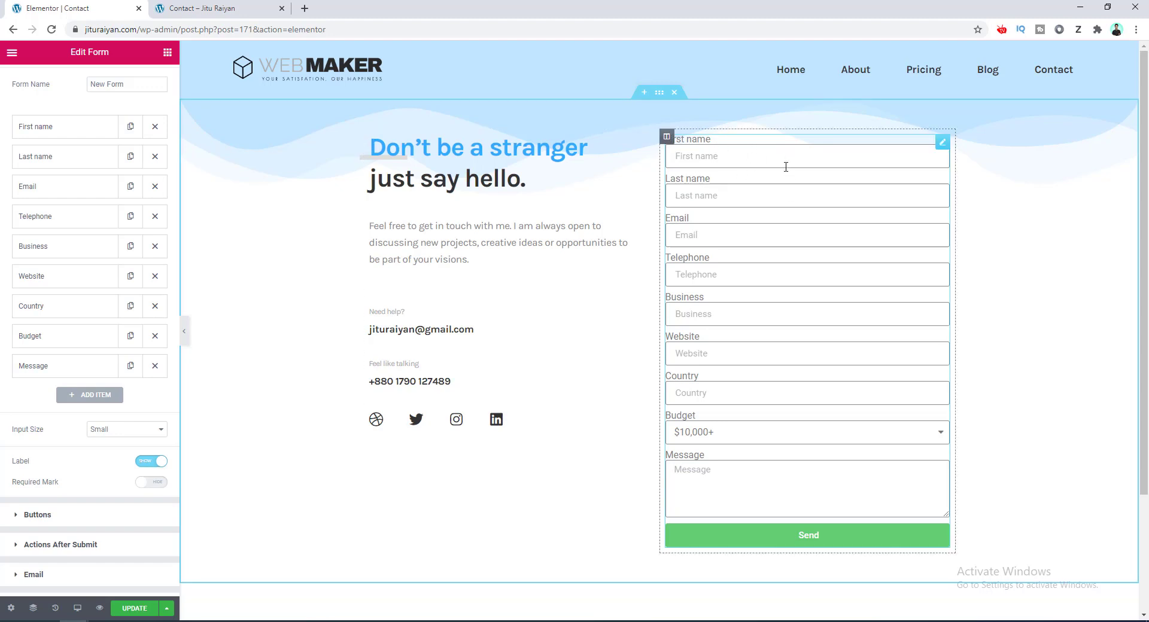
Set the Column Width of both First name and Last name to 50%.
{"action": "left_click", "coordinate": [75, 125]}
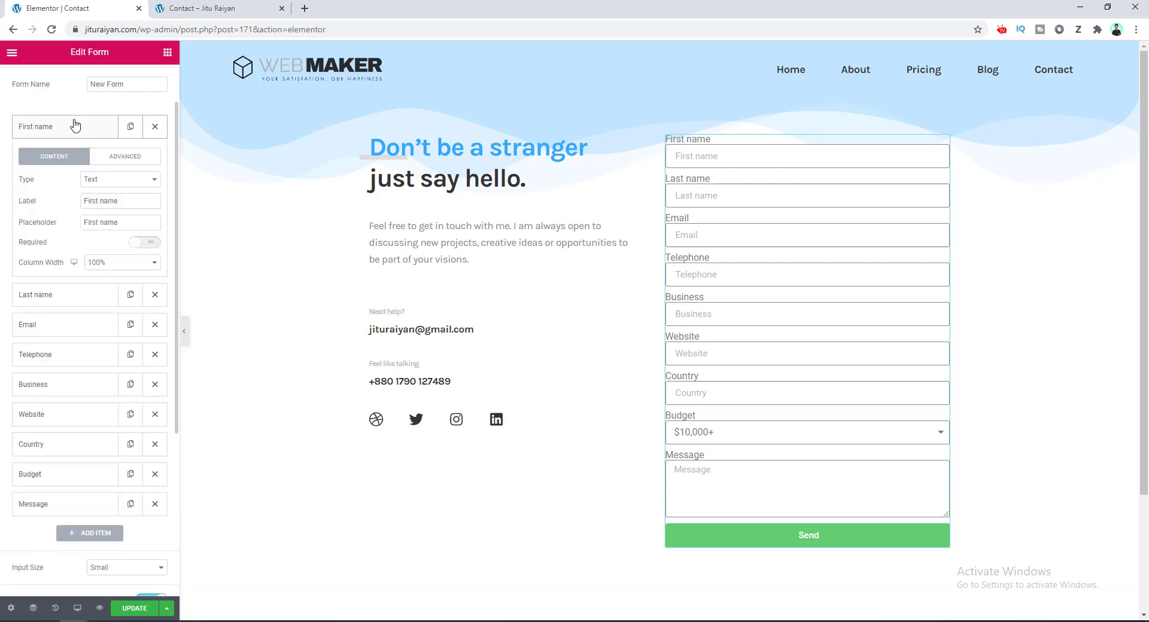
{"action": "left_click", "coordinate": [117, 267]}
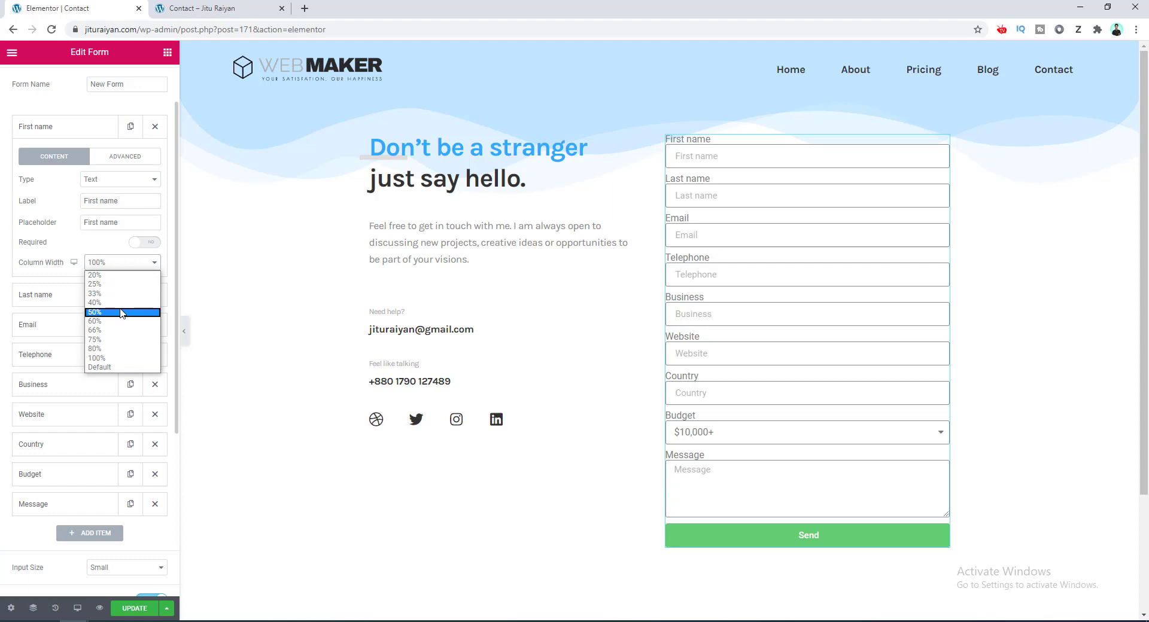
{"action": "left_click", "coordinate": [122, 311]}
{"action": "left_click", "coordinate": [87, 125]}
{"action": "left_click", "coordinate": [89, 158]}
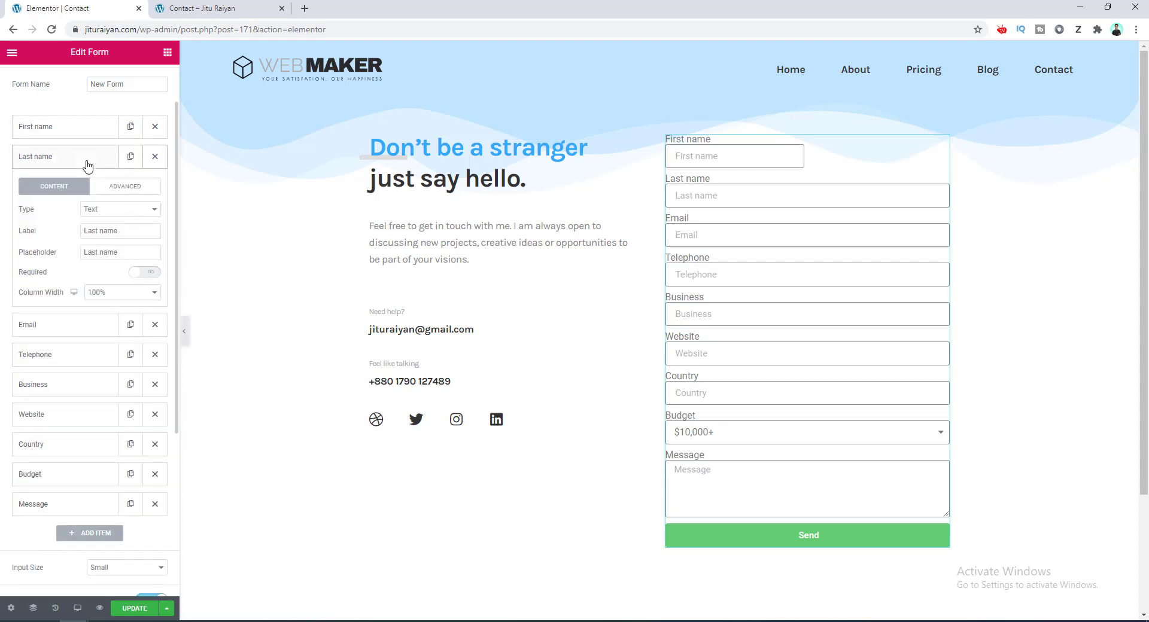
{"action": "left_click", "coordinate": [114, 292]}
{"action": "left_click", "coordinate": [116, 346]}
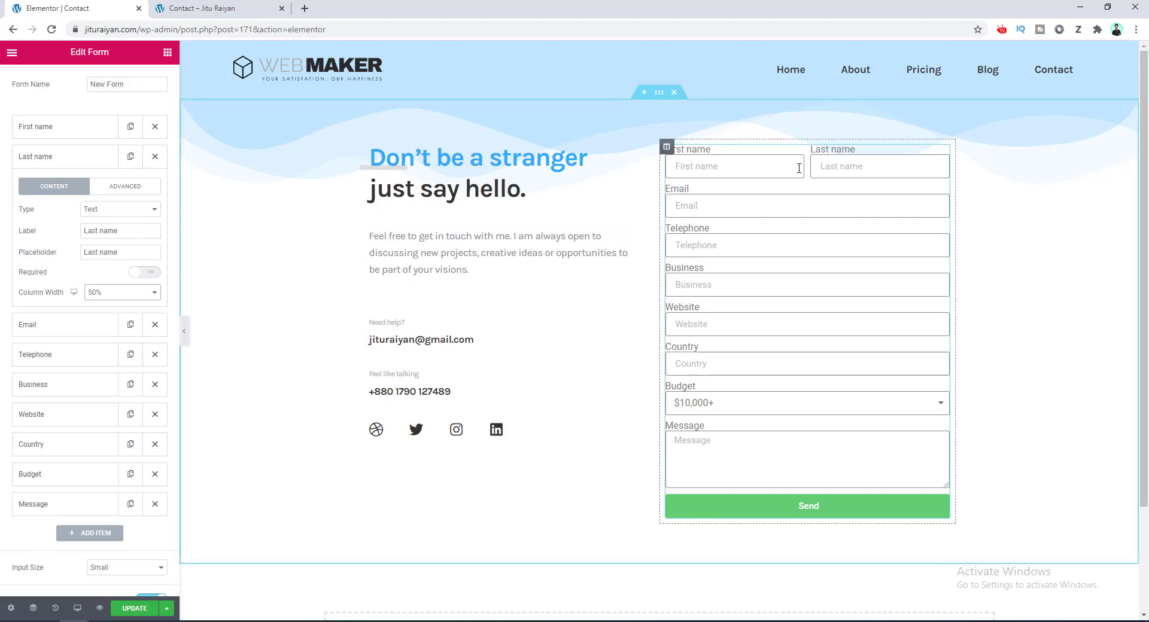
{"action": "left_click", "coordinate": [762, 163]}
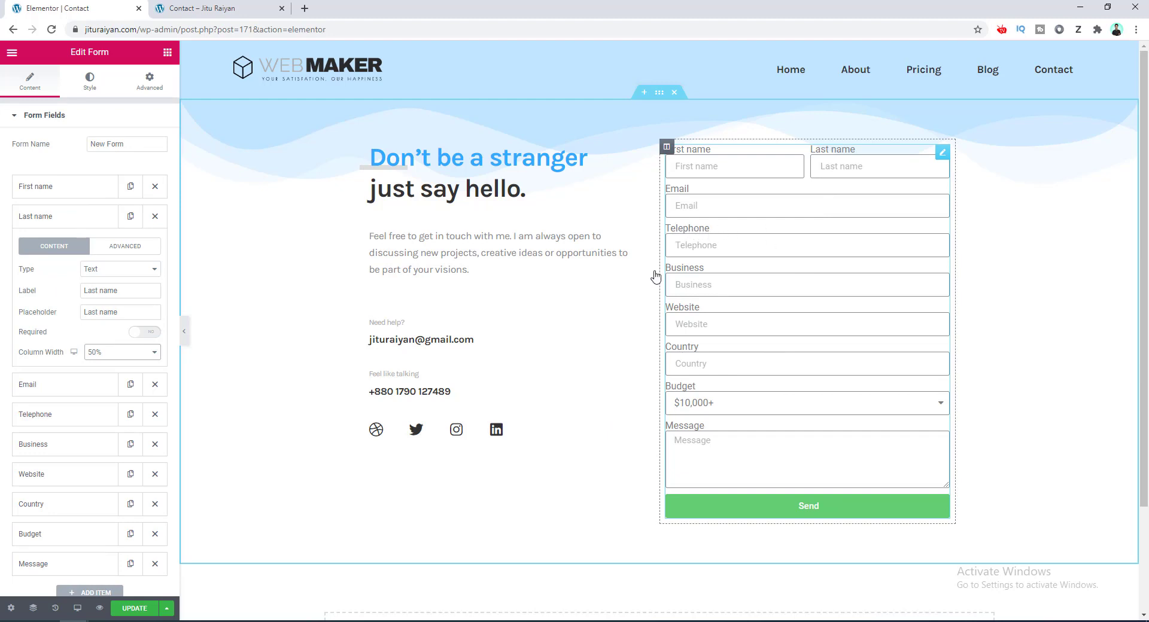
Hide the form field labels and set the Rows Gap to 21 in the Style tab.
{"action": "scroll", "coordinate": [24, 489], "scroll_direction": "down", "scroll_amount": 3}
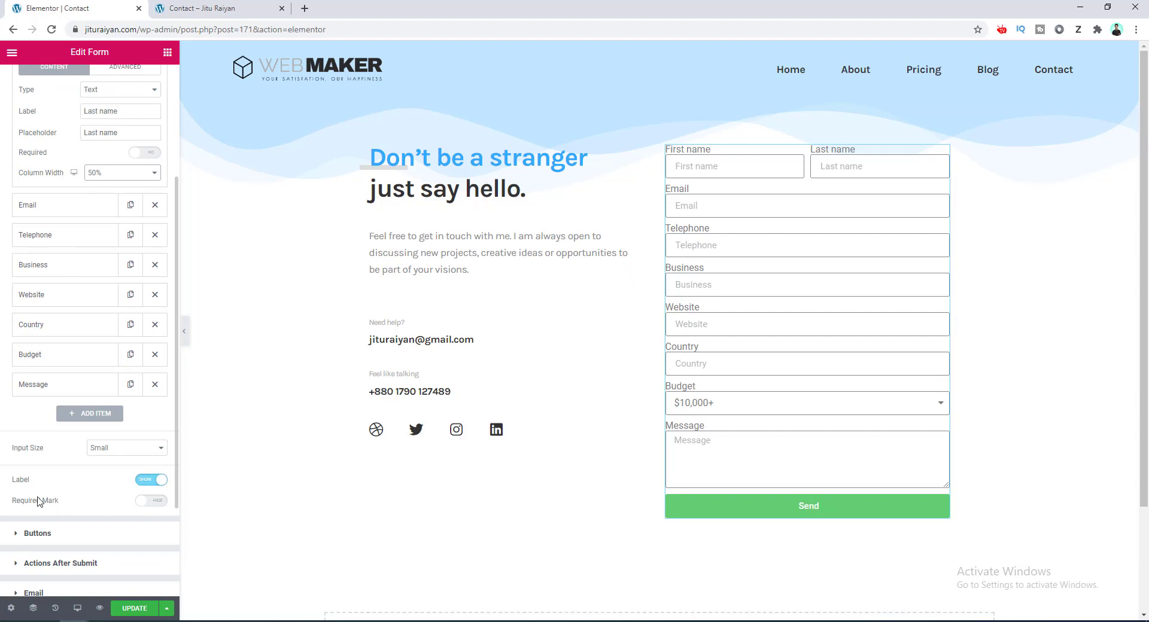
{"action": "left_click", "coordinate": [150, 480]}
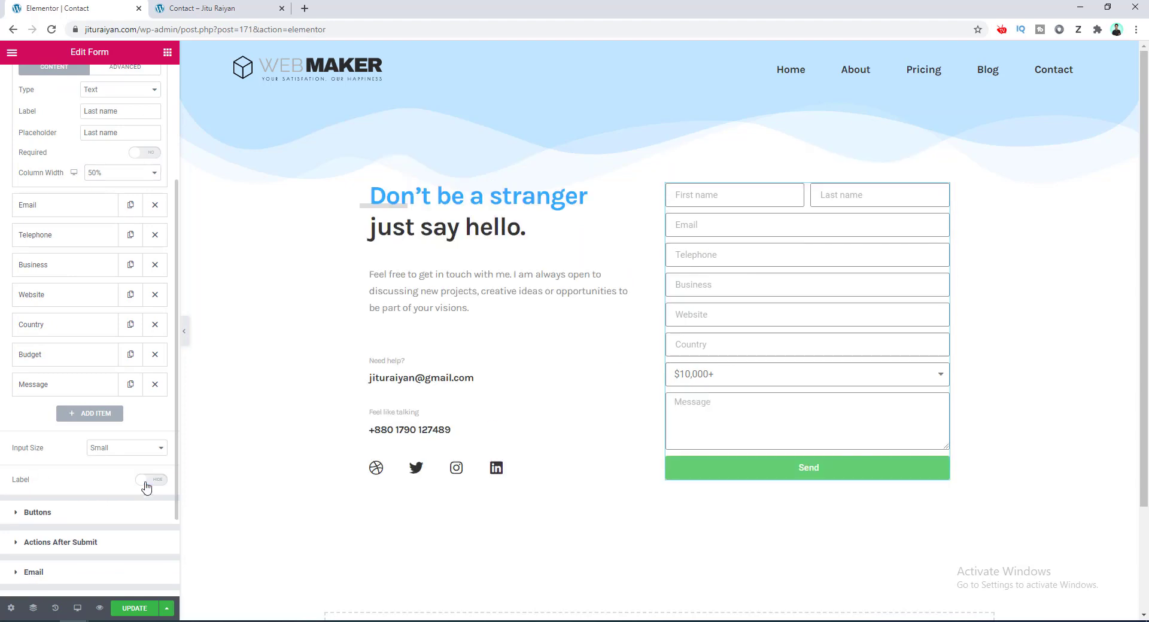
{"action": "scroll", "coordinate": [146, 488], "scroll_direction": "down", "scroll_amount": 1}
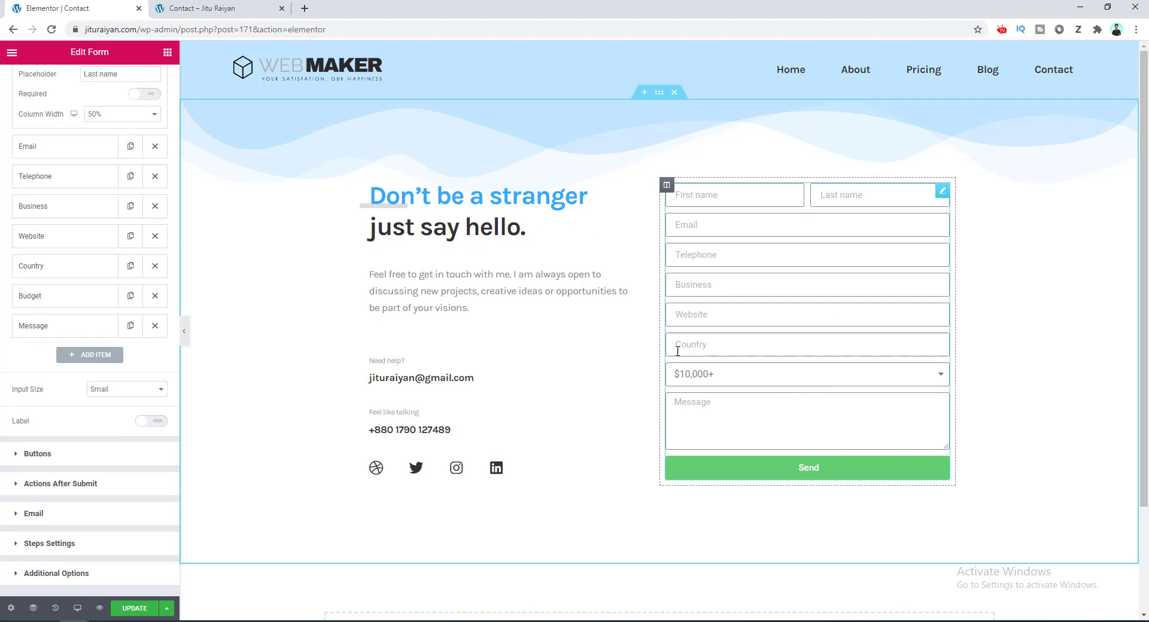
{"action": "left_click", "coordinate": [838, 259]}
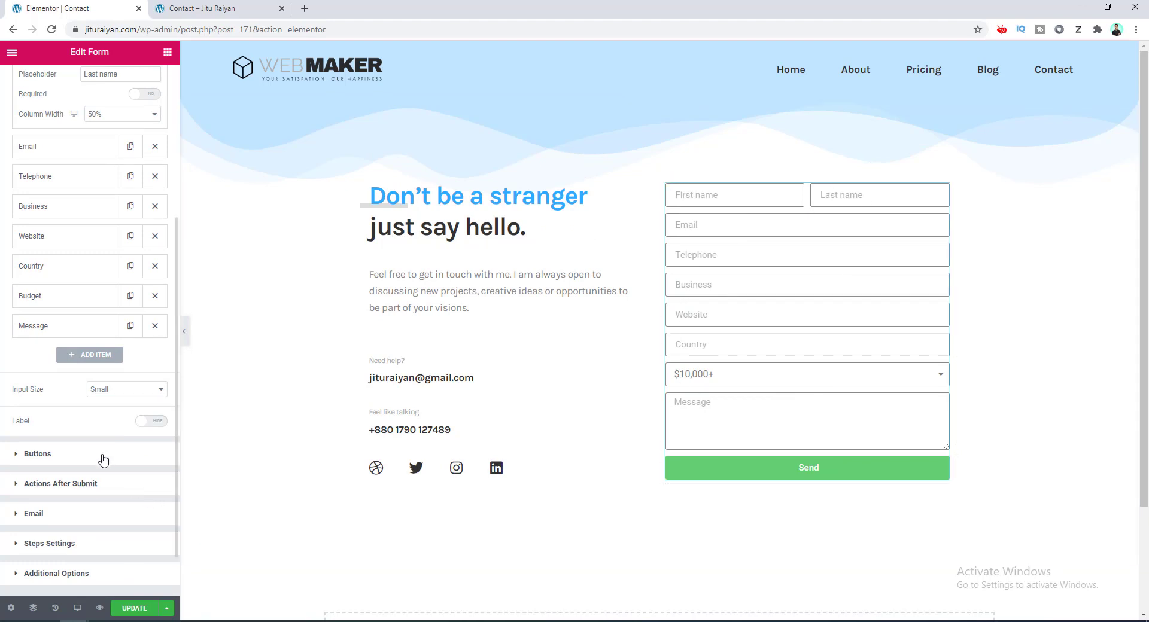
{"action": "left_click", "coordinate": [91, 84]}
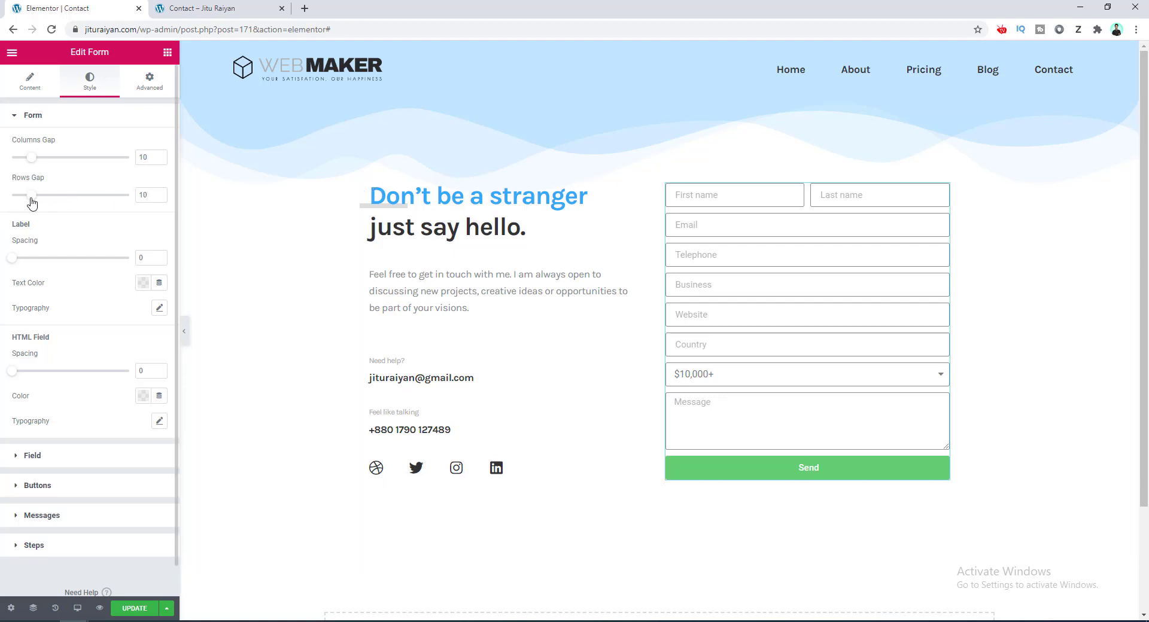
{"action": "left_click_drag", "start_coordinate": [32, 202], "coordinate": [53, 198]}
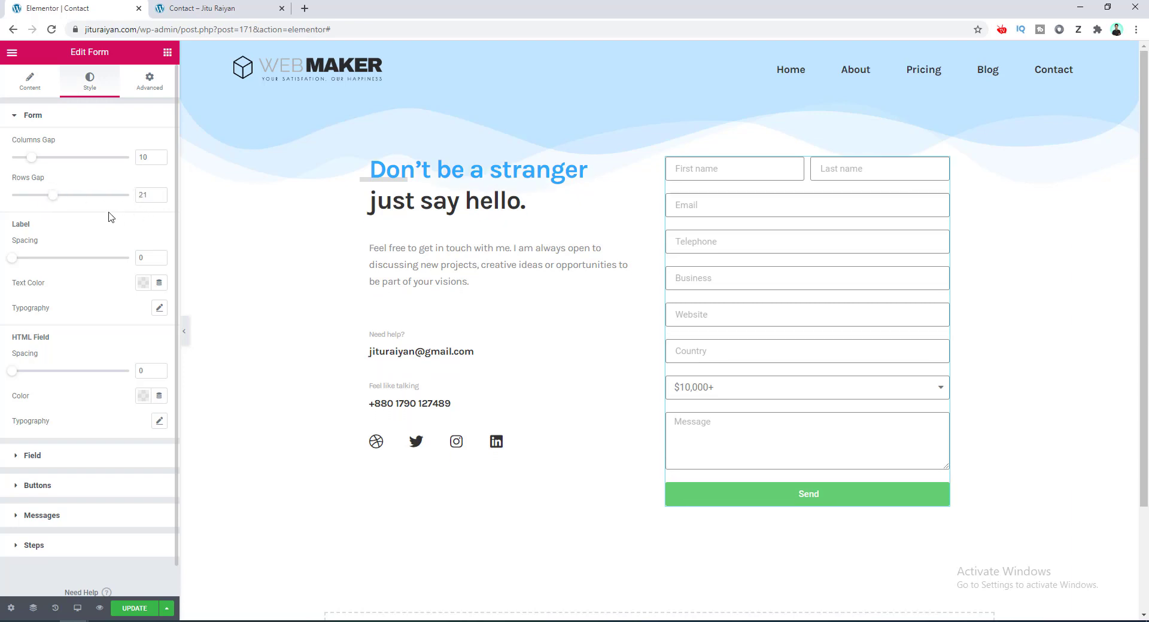
{"action": "left_click", "coordinate": [83, 461]}
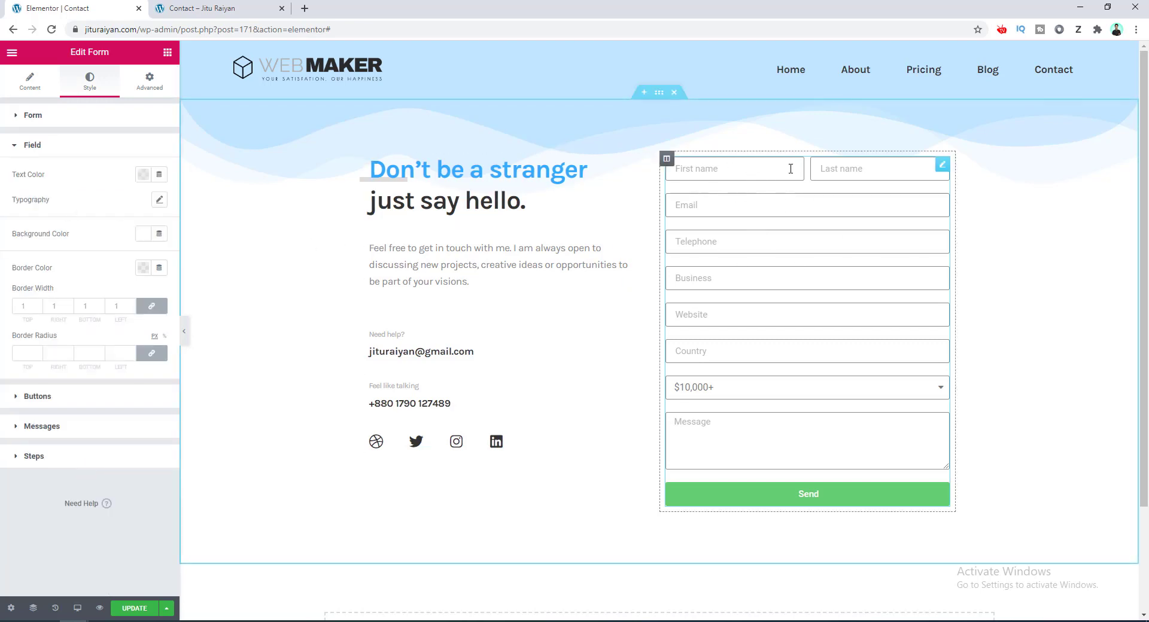
Set the form field text colour to black.
{"action": "left_click", "coordinate": [142, 177]}
{"action": "left_click_drag", "start_coordinate": [131, 285], "coordinate": [57, 348]}
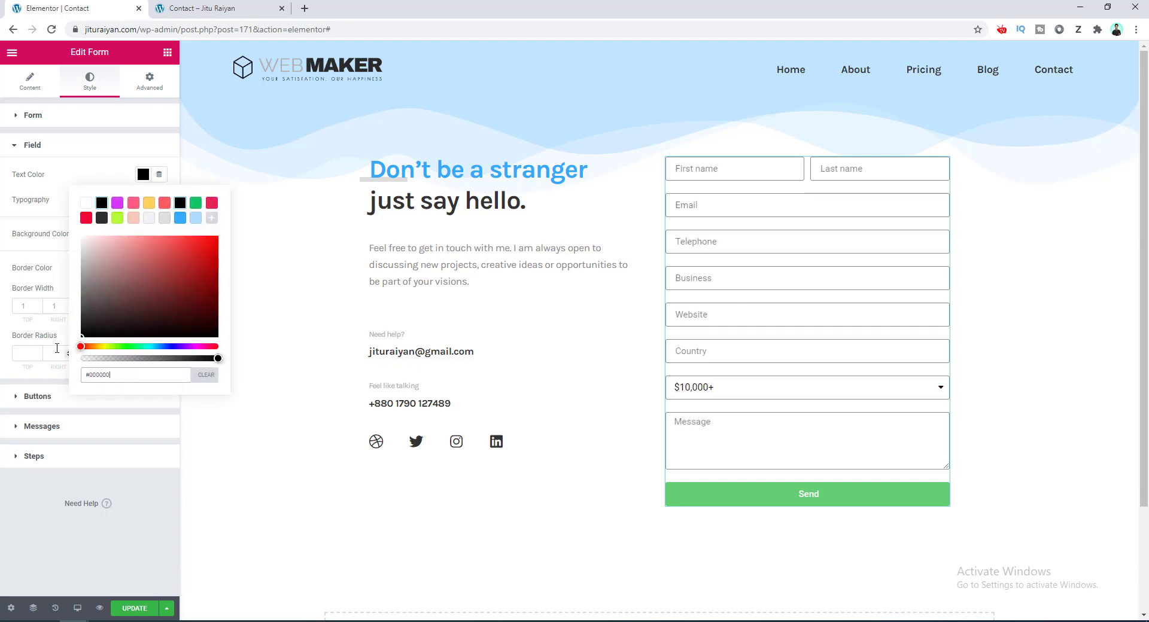
{"action": "left_click", "coordinate": [76, 182]}
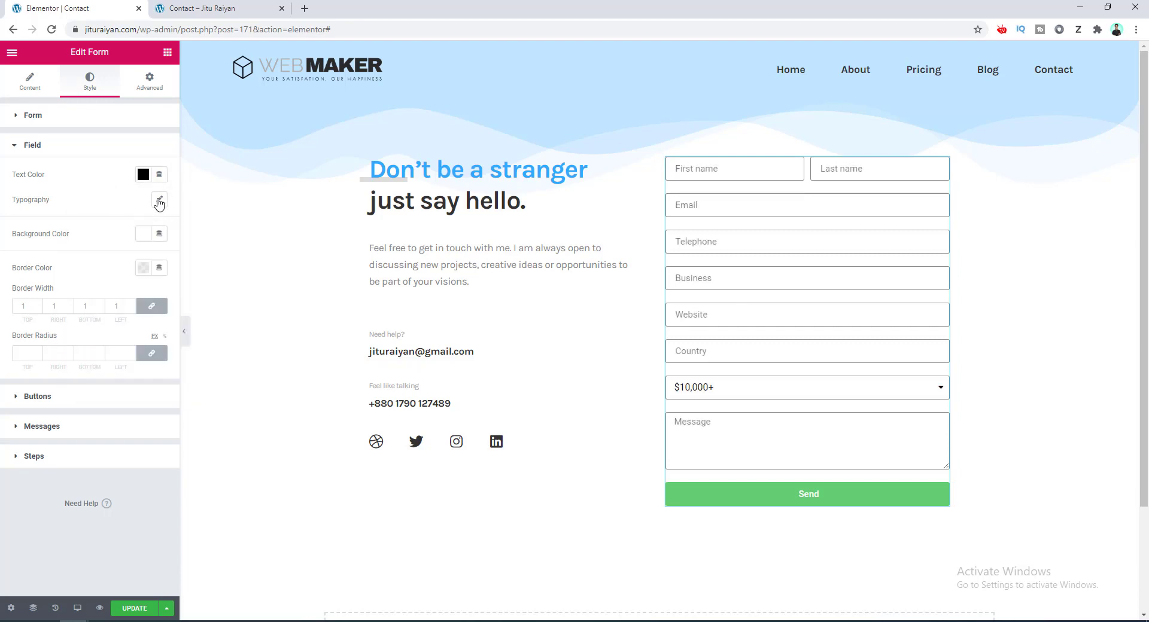
Set field typography to Karla, 17 px, 1.6 em line height and -0.4 letter spacing.
{"action": "left_click", "coordinate": [159, 201]}
{"action": "left_click", "coordinate": [139, 230]}
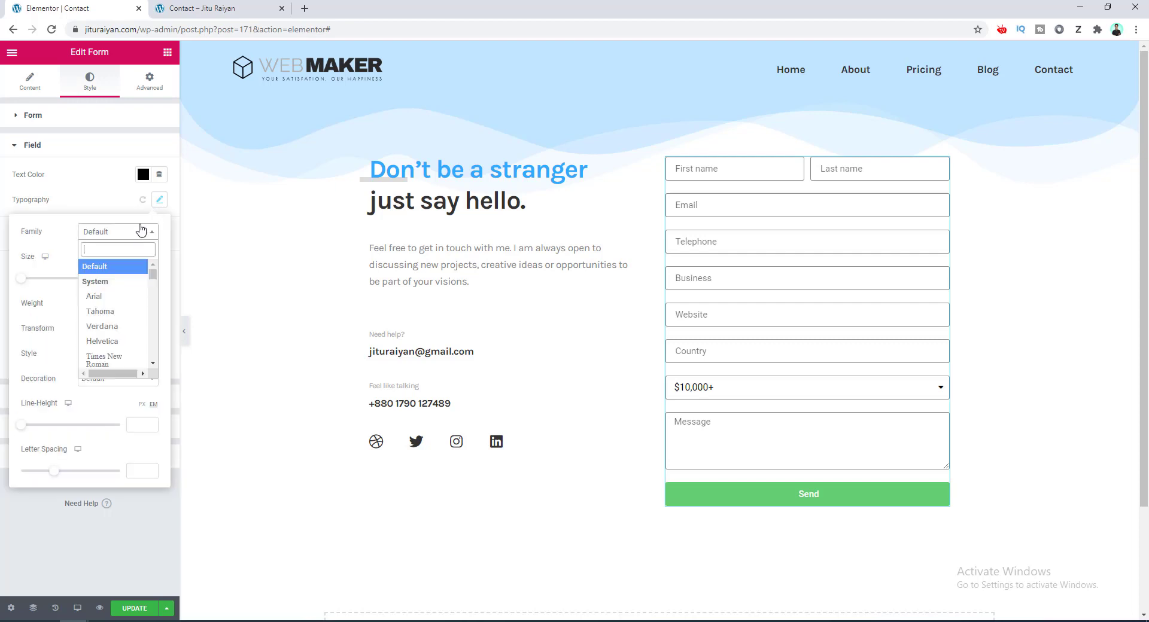
{"action": "type", "text": "karla"}
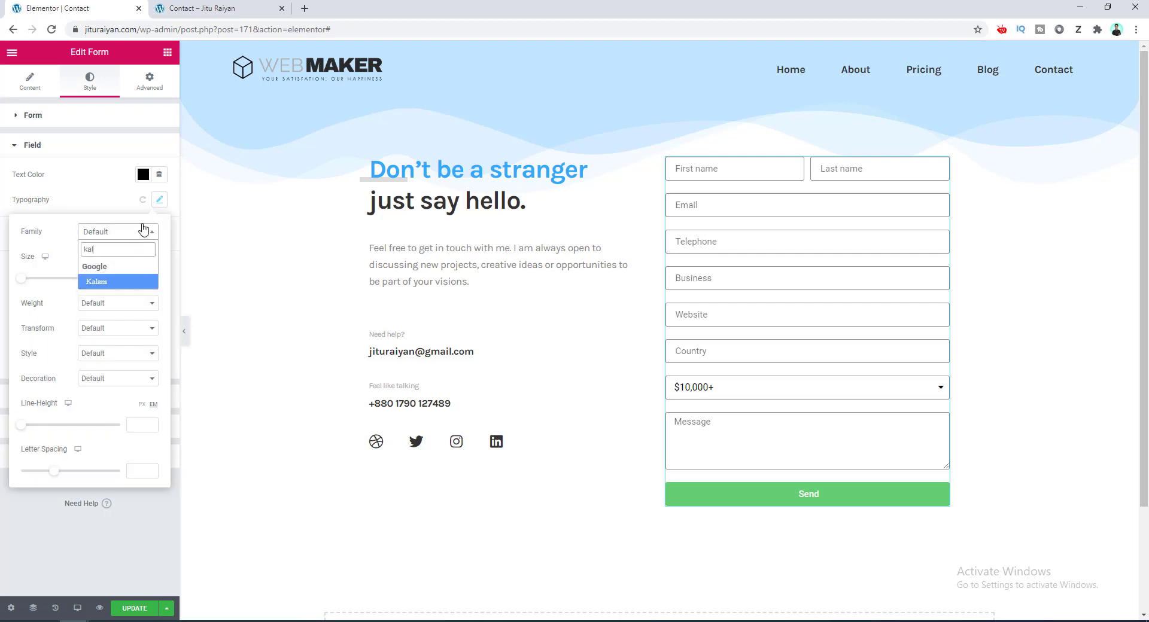
{"action": "left_click", "coordinate": [136, 285]}
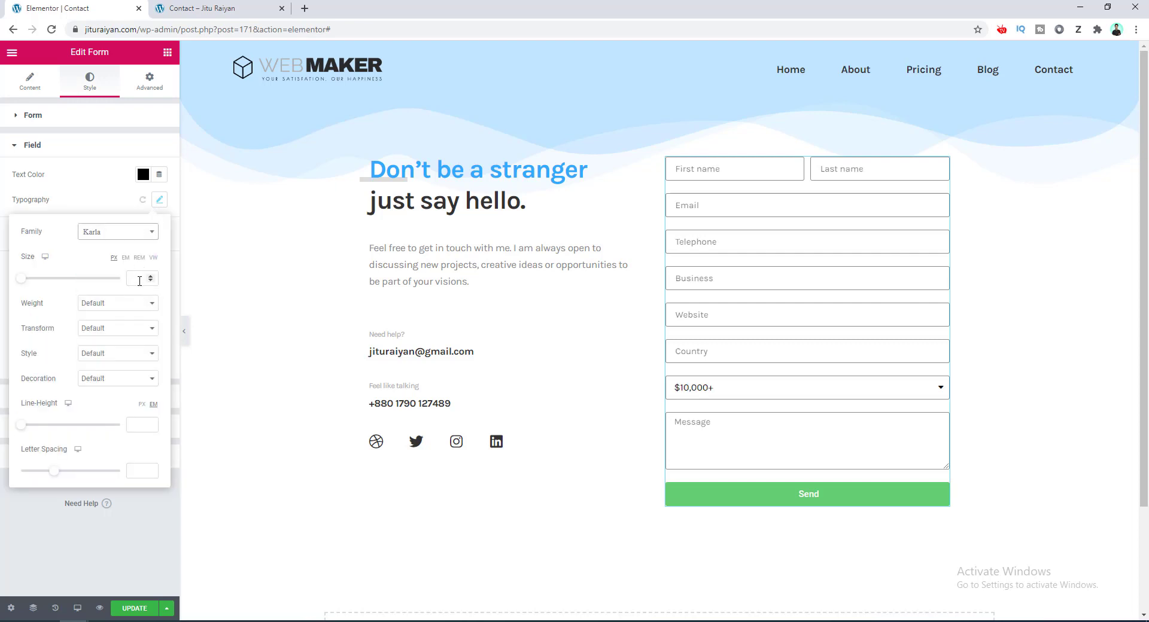
{"action": "left_click_drag", "start_coordinate": [22, 280], "coordinate": [28, 280]}
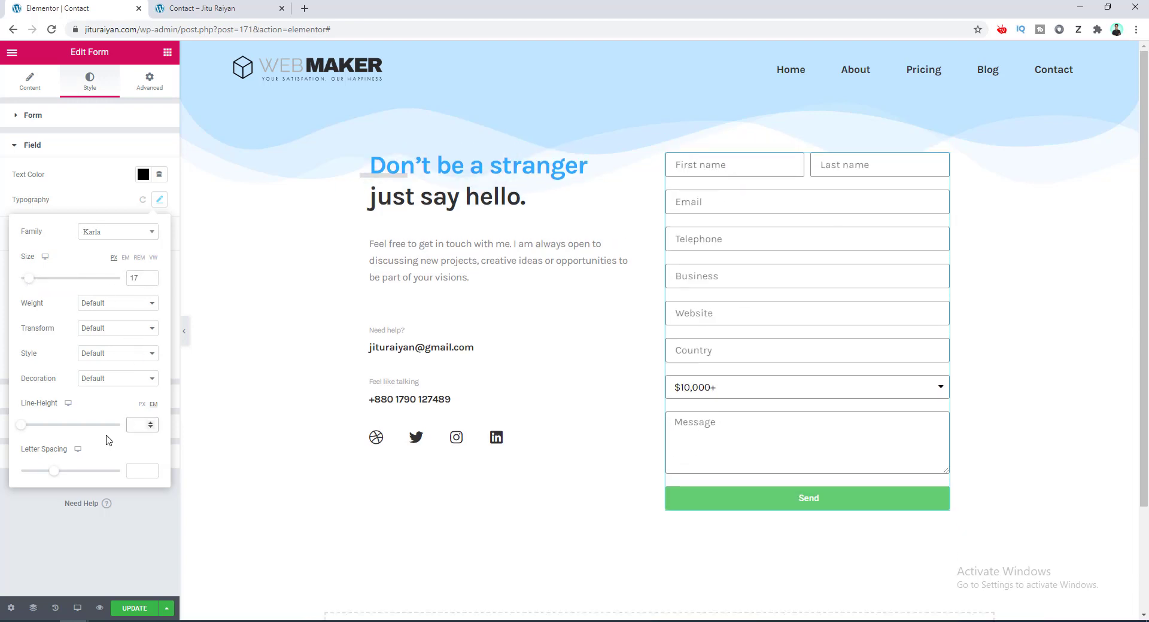
{"action": "left_click", "coordinate": [21, 425]}
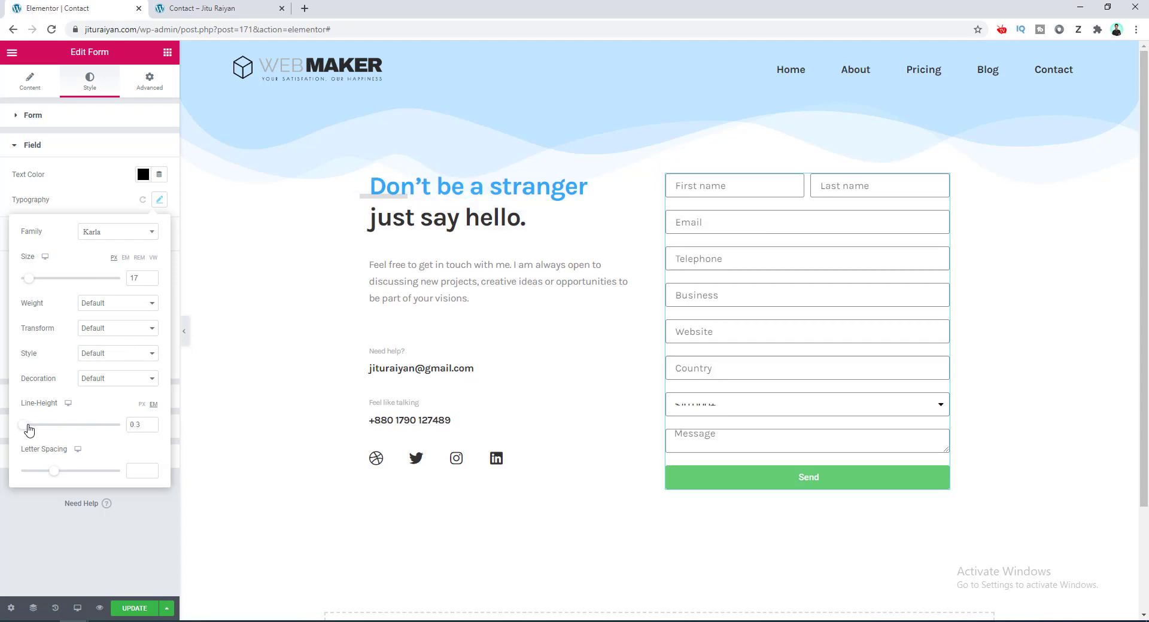
{"action": "left_click_drag", "start_coordinate": [21, 426], "coordinate": [39, 434]}
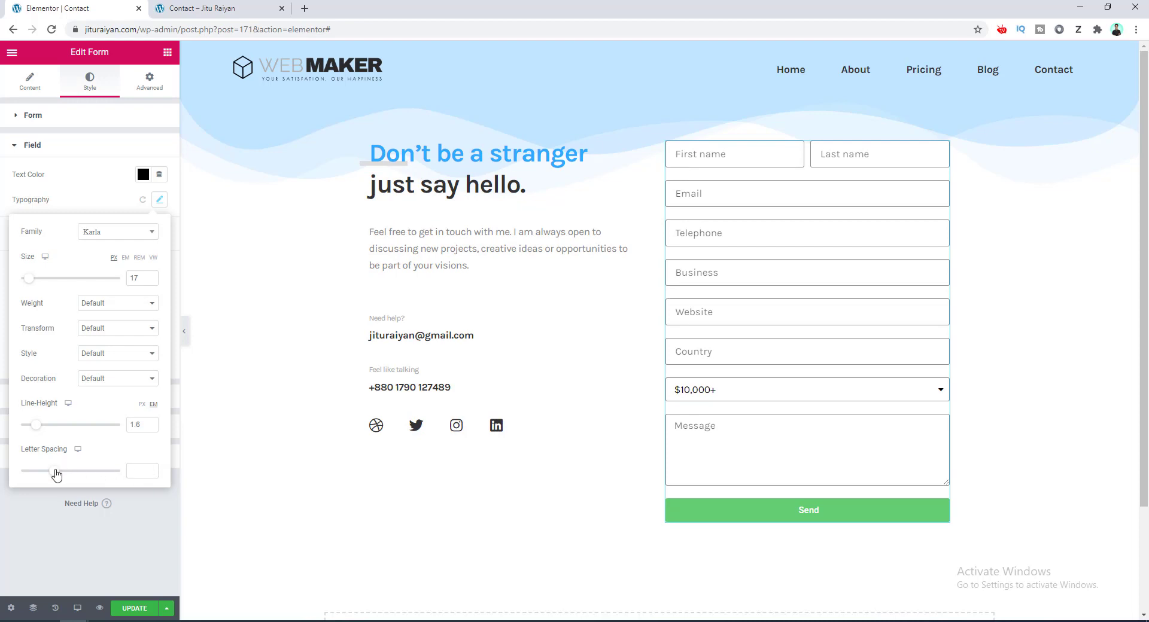
{"action": "left_click_drag", "start_coordinate": [54, 476], "coordinate": [51, 476]}
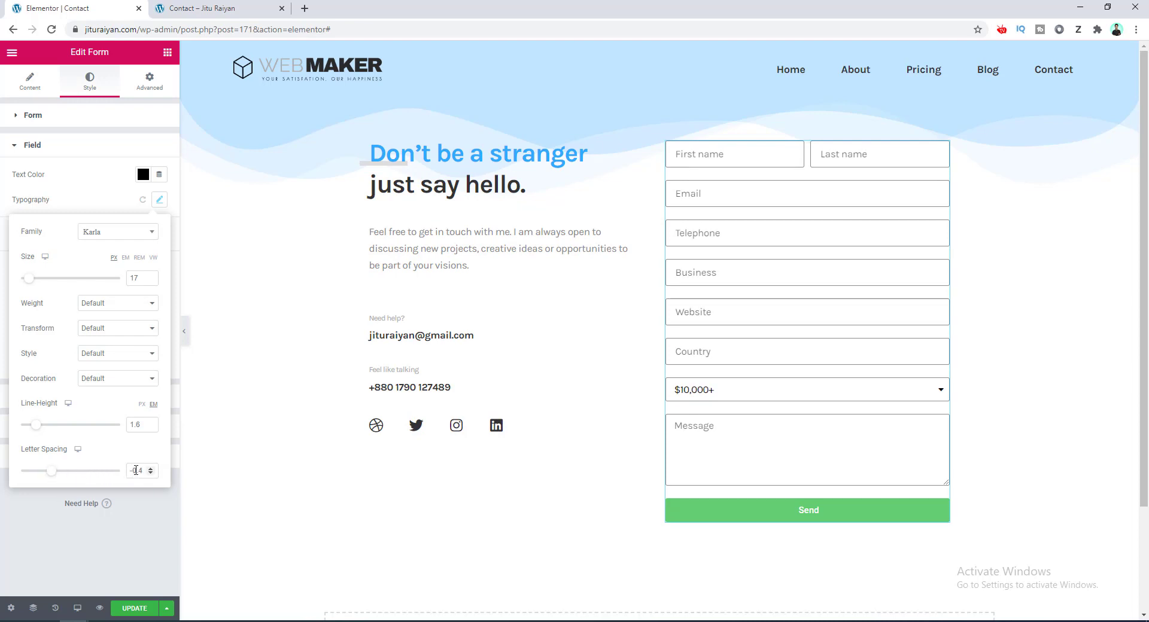
{"action": "left_click", "coordinate": [105, 209]}
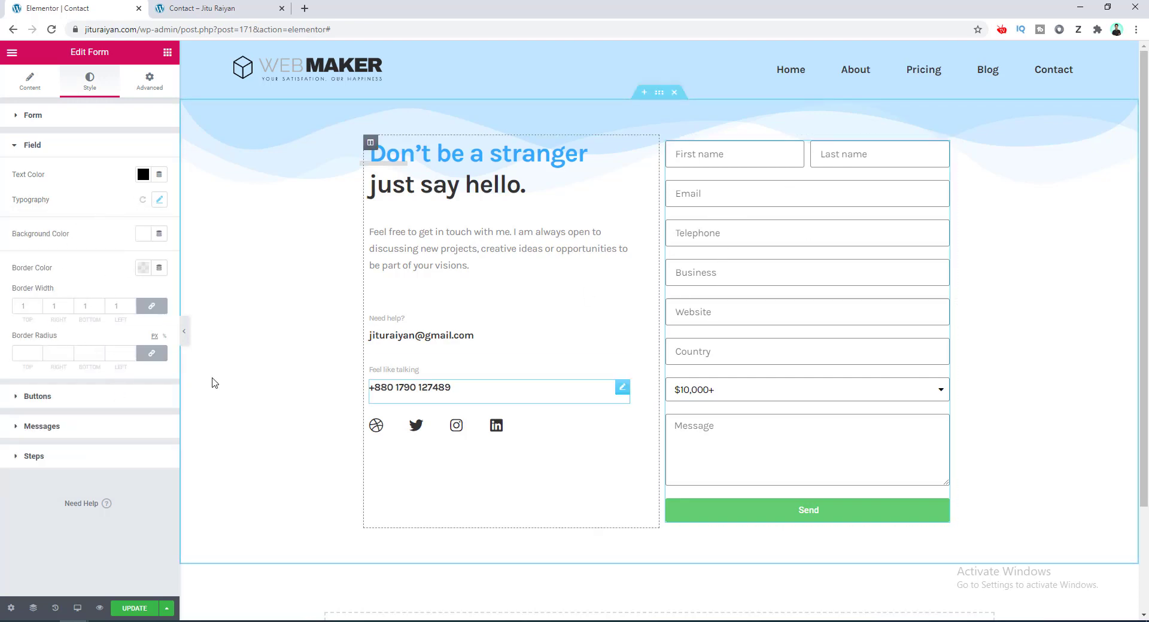
Give the field borders colour #CCCCCC and set the border radius to 0.
{"action": "left_click", "coordinate": [143, 267]}
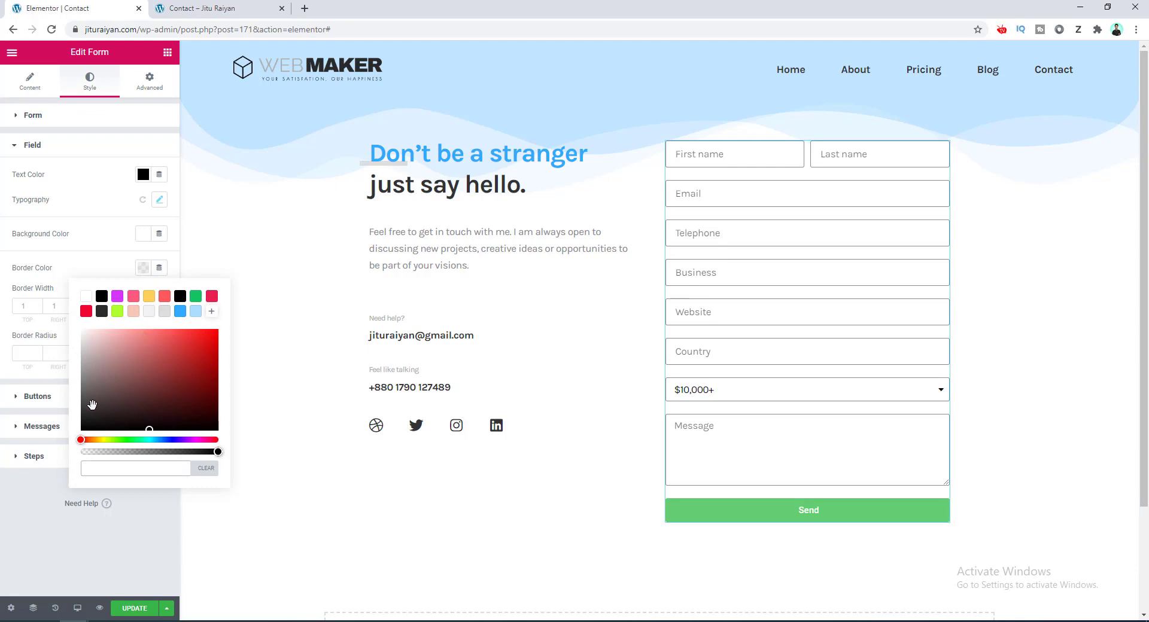
{"action": "left_click", "coordinate": [82, 366]}
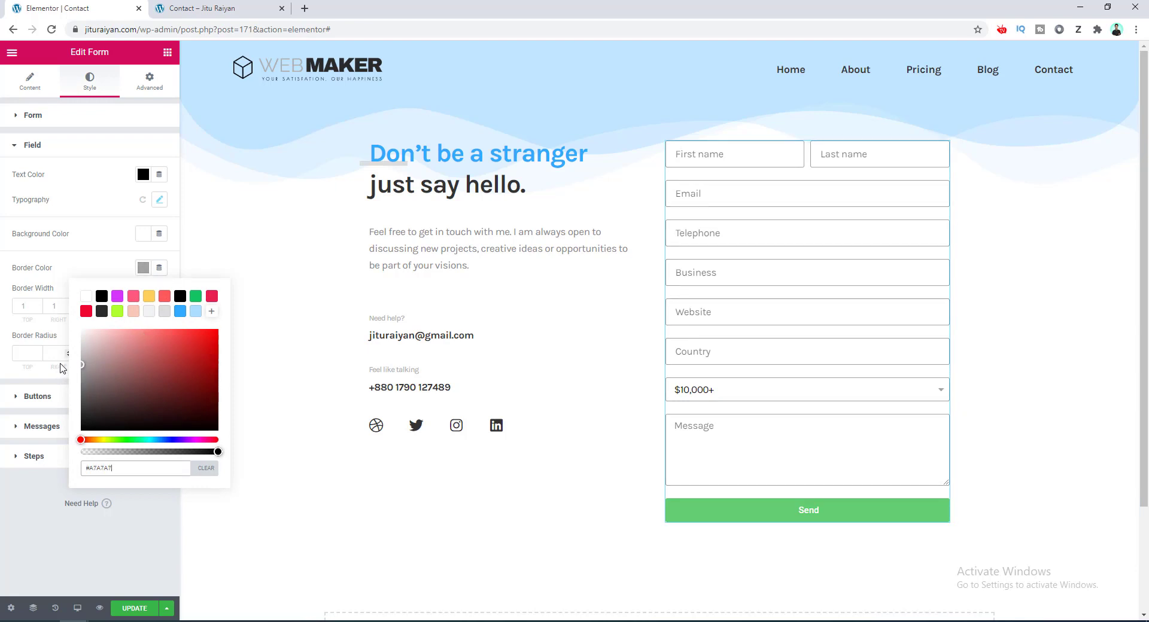
{"action": "left_click_drag", "start_coordinate": [62, 368], "coordinate": [71, 350]}
{"action": "left_click", "coordinate": [106, 277]}
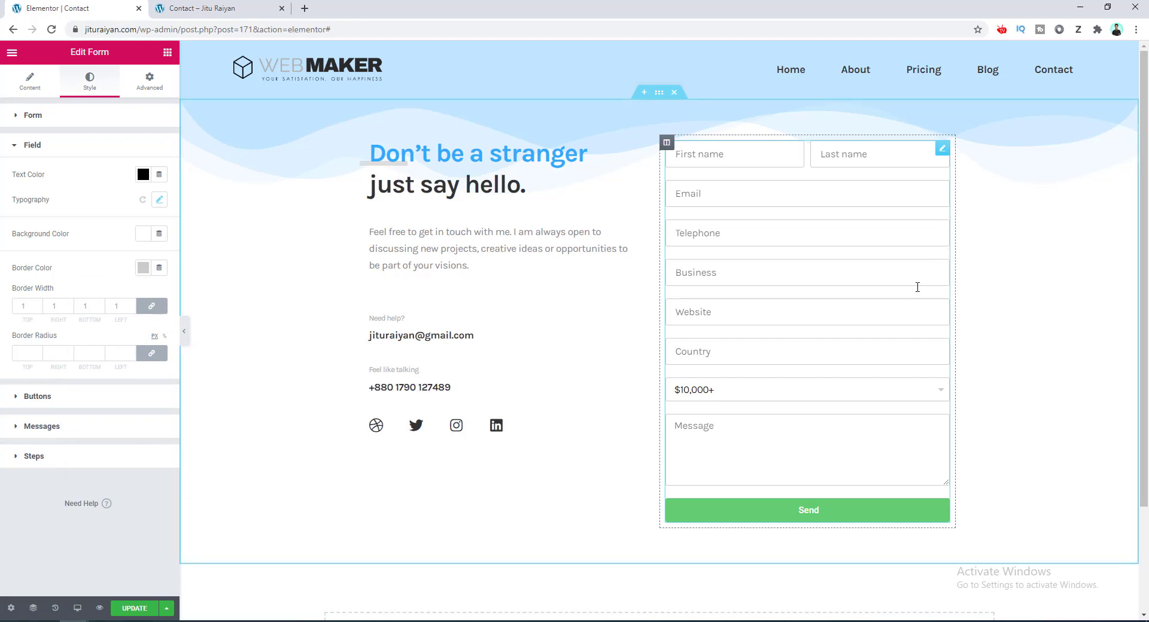
{"action": "left_click", "coordinate": [21, 355]}
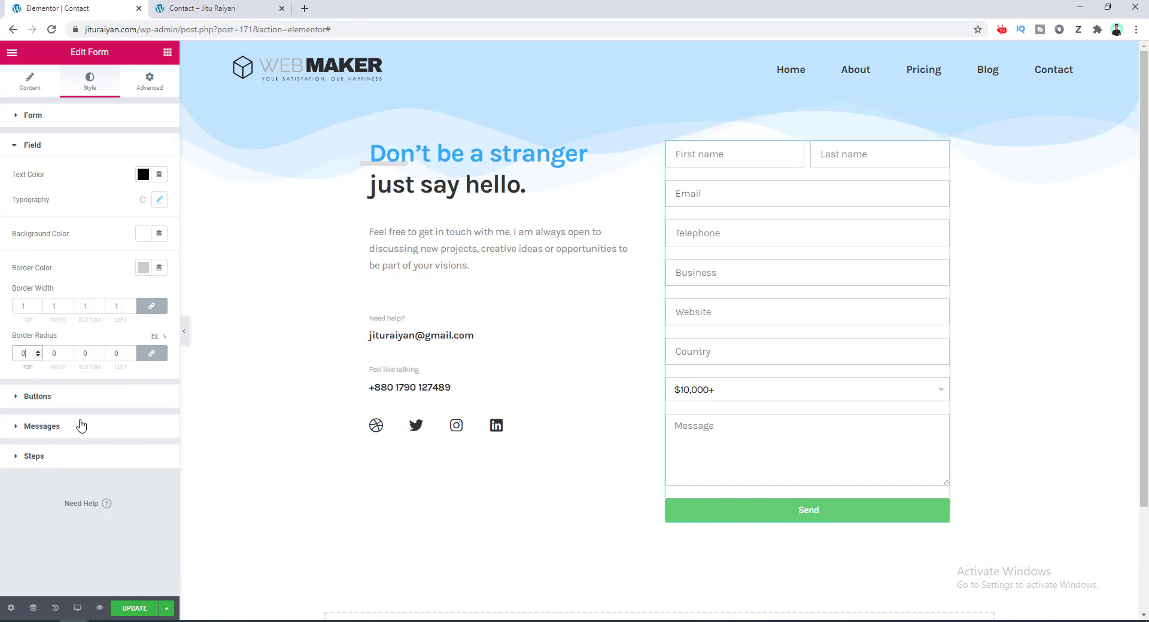
Set button typography to Karla Bold, 17 px, with -0.4 letter spacing.
{"action": "left_click", "coordinate": [73, 397]}
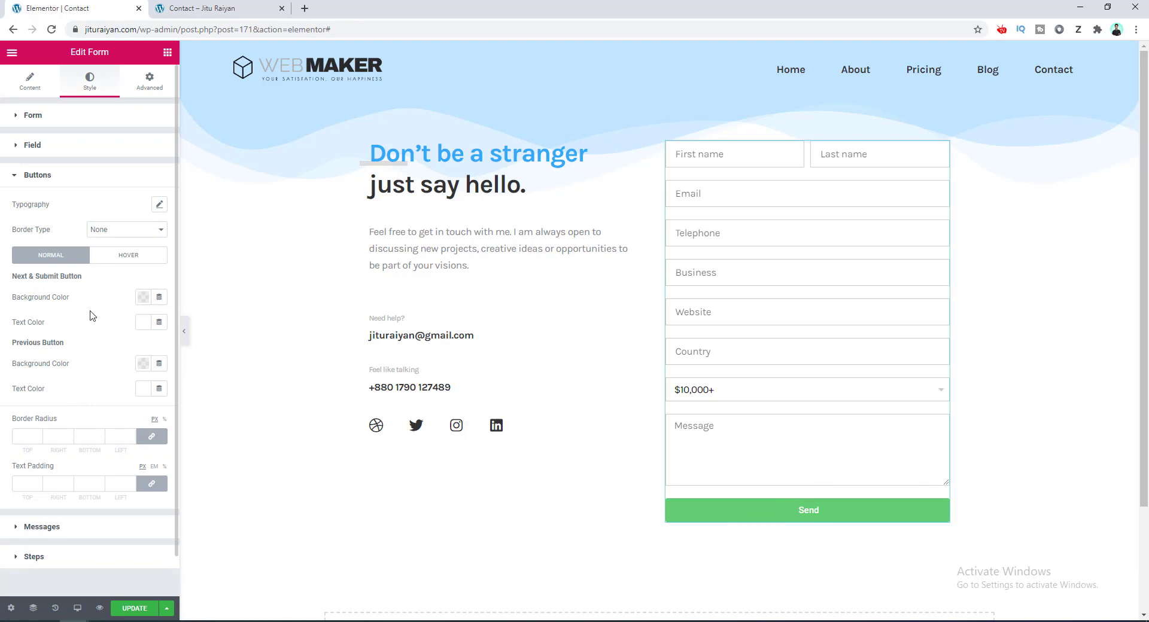
{"action": "left_click", "coordinate": [161, 207]}
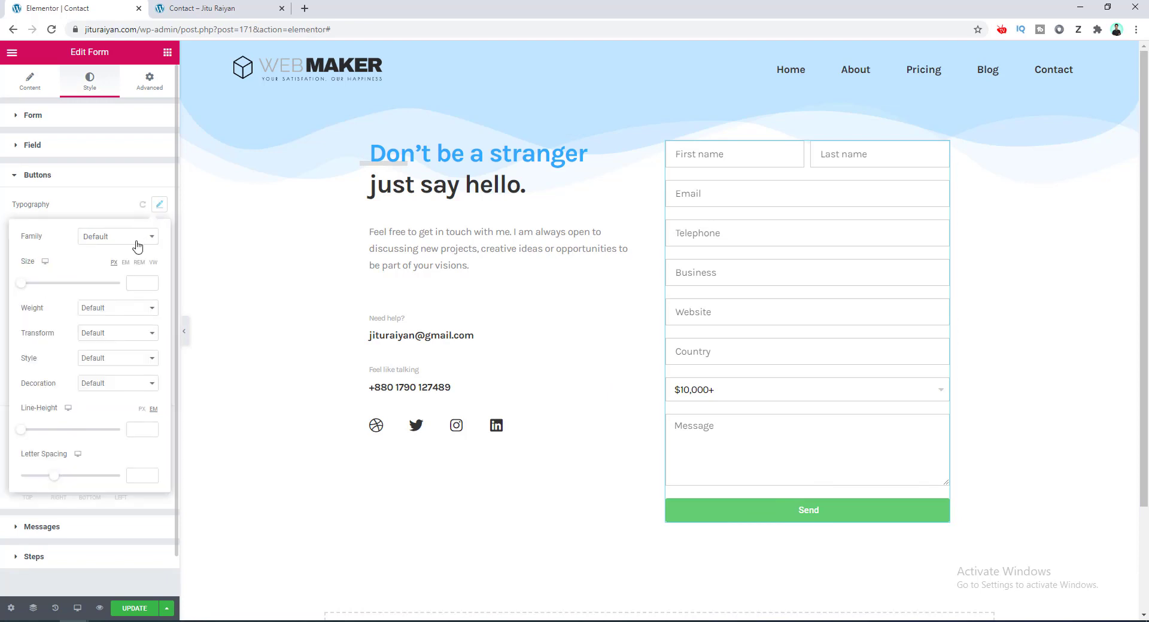
{"action": "left_click", "coordinate": [133, 238]}
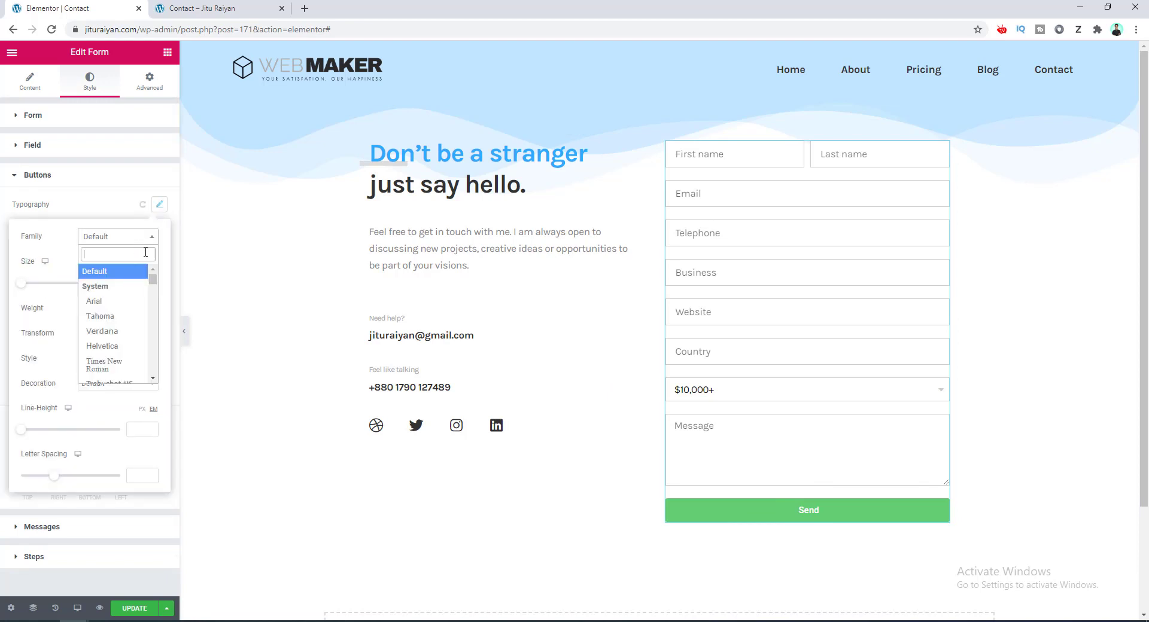
{"action": "type", "text": "kar"}
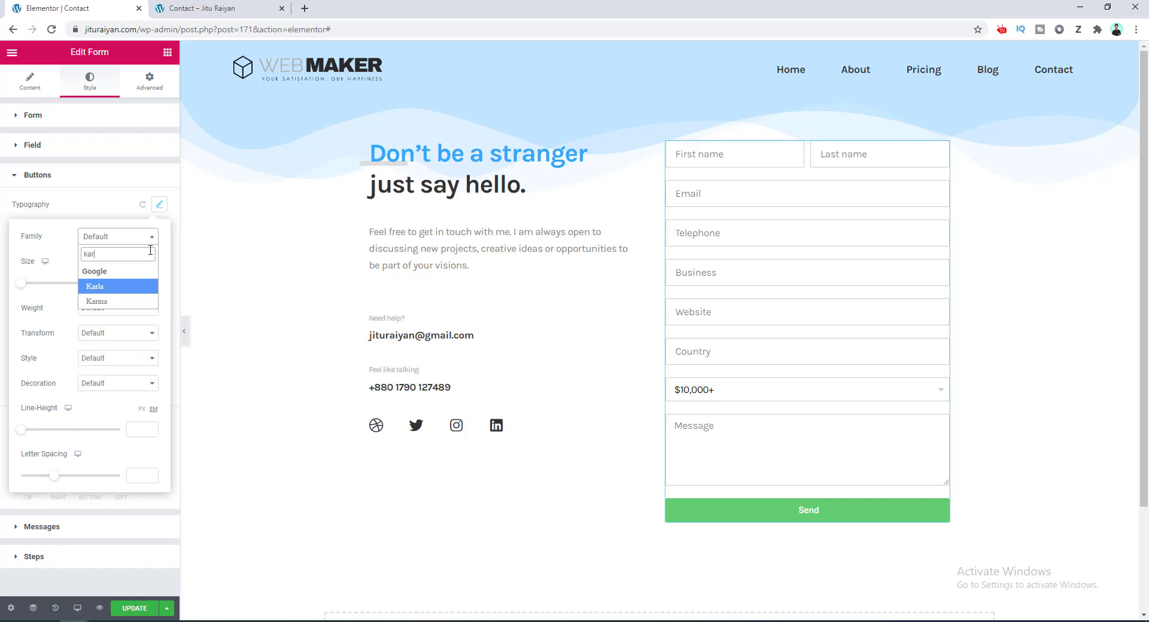
{"action": "left_click", "coordinate": [115, 287]}
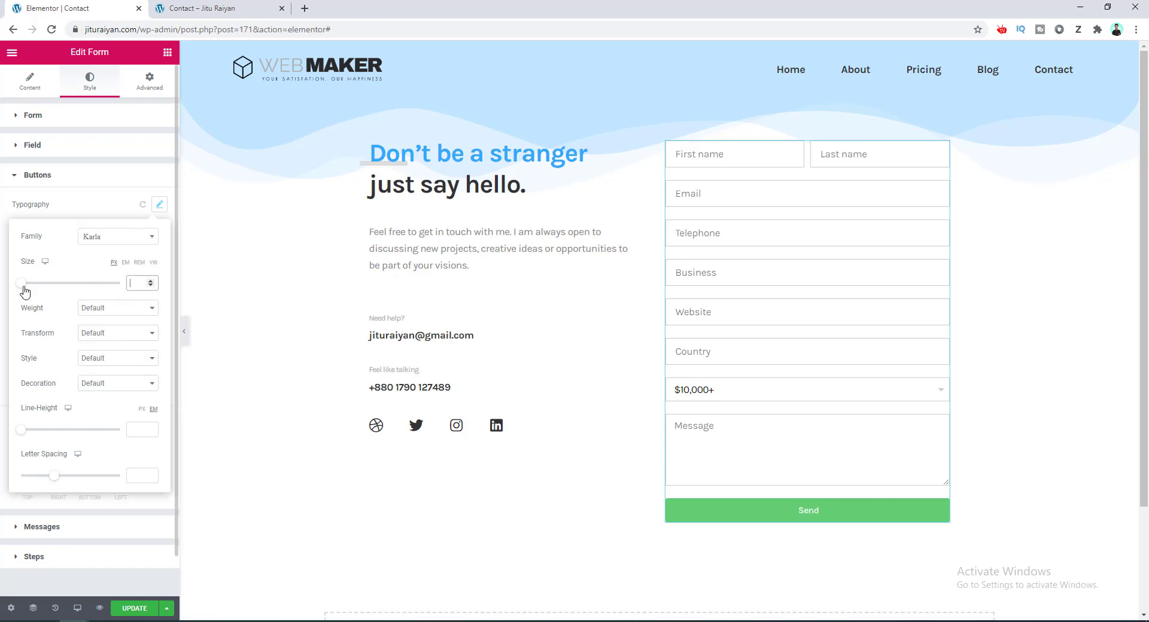
{"action": "left_click_drag", "start_coordinate": [23, 289], "coordinate": [29, 287]}
{"action": "left_click_drag", "start_coordinate": [55, 478], "coordinate": [51, 477]}
{"action": "left_click", "coordinate": [116, 310]}
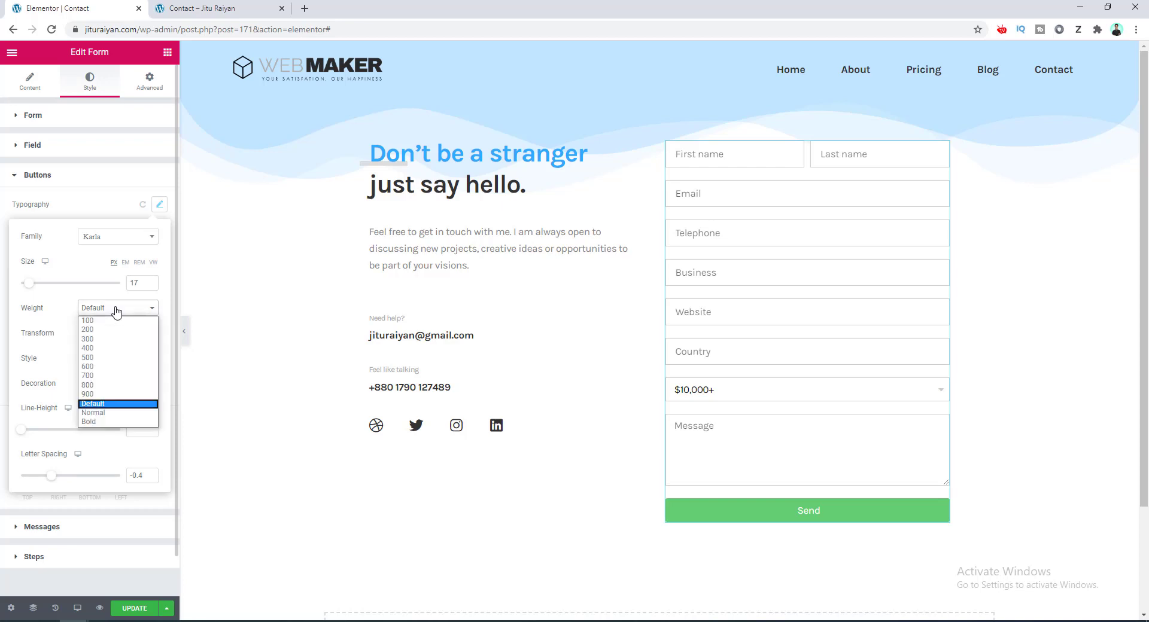
{"action": "left_click", "coordinate": [129, 423]}
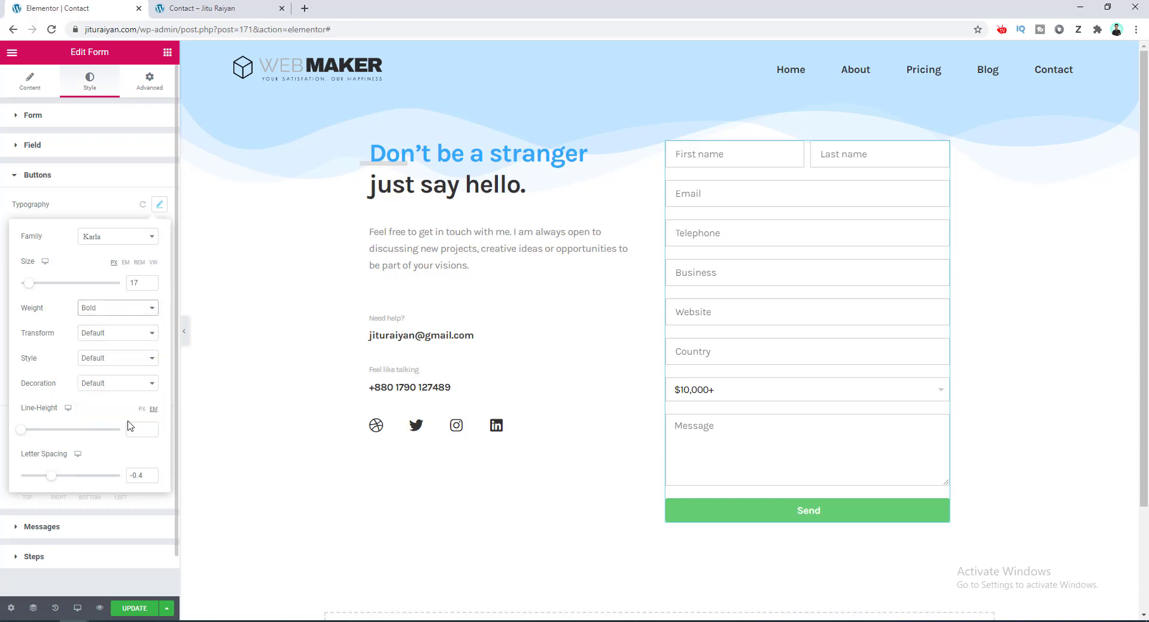
{"action": "left_click", "coordinate": [99, 215]}
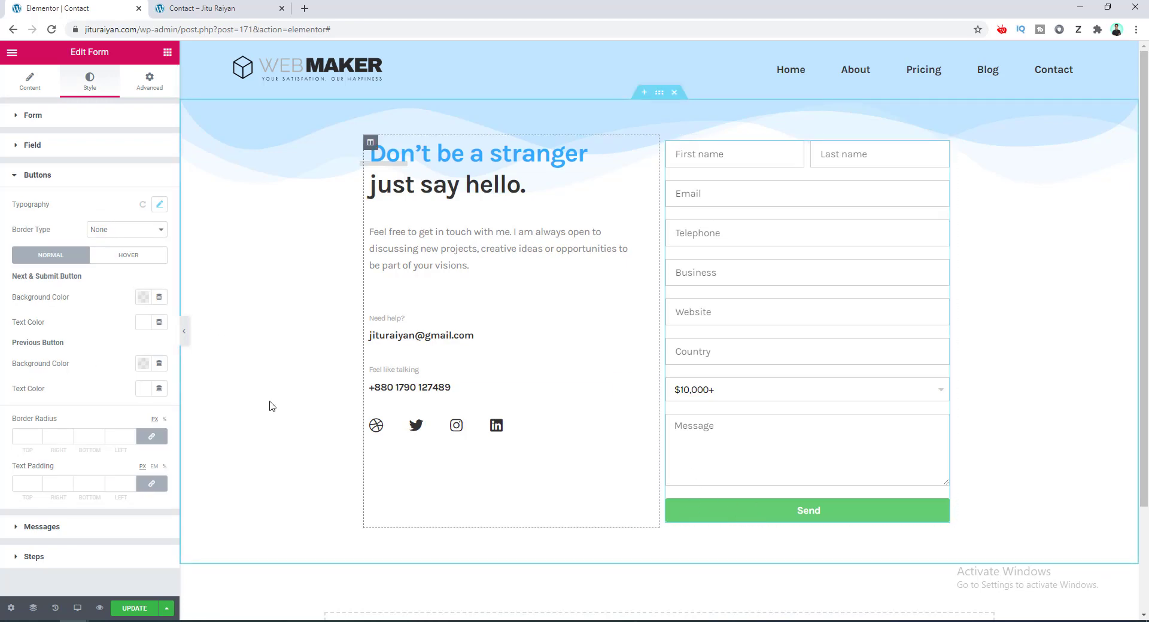
Give the Next and Send buttons the blue #2FABFF background and start setting border radius to 0.
{"action": "left_click", "coordinate": [143, 298]}
{"action": "left_click", "coordinate": [180, 341]}
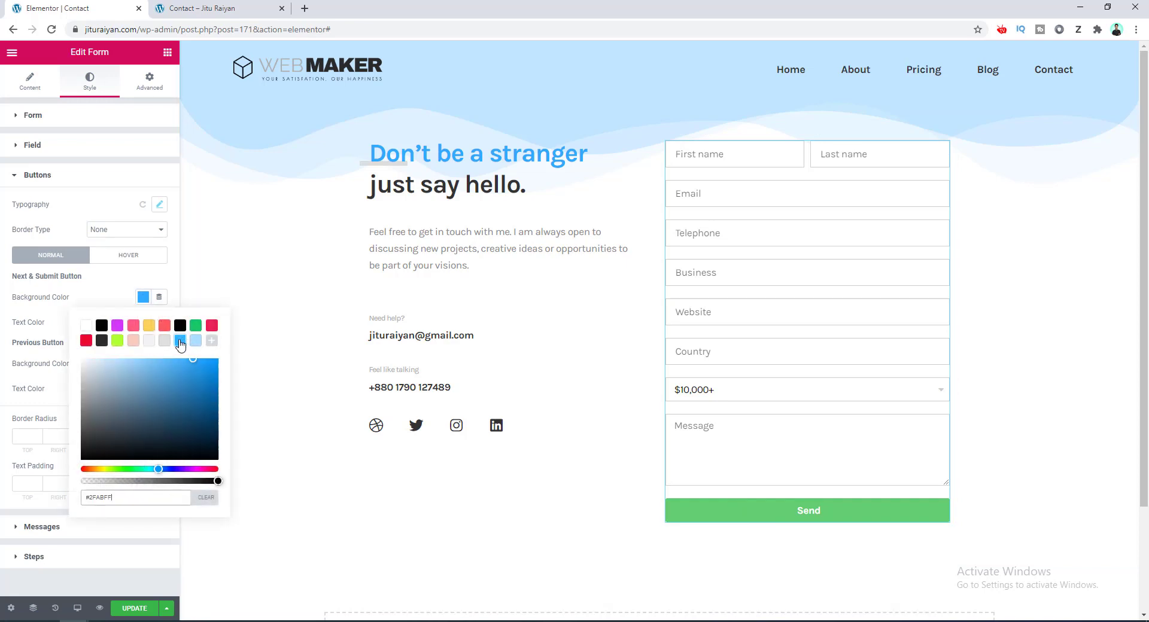
{"action": "left_click", "coordinate": [108, 306]}
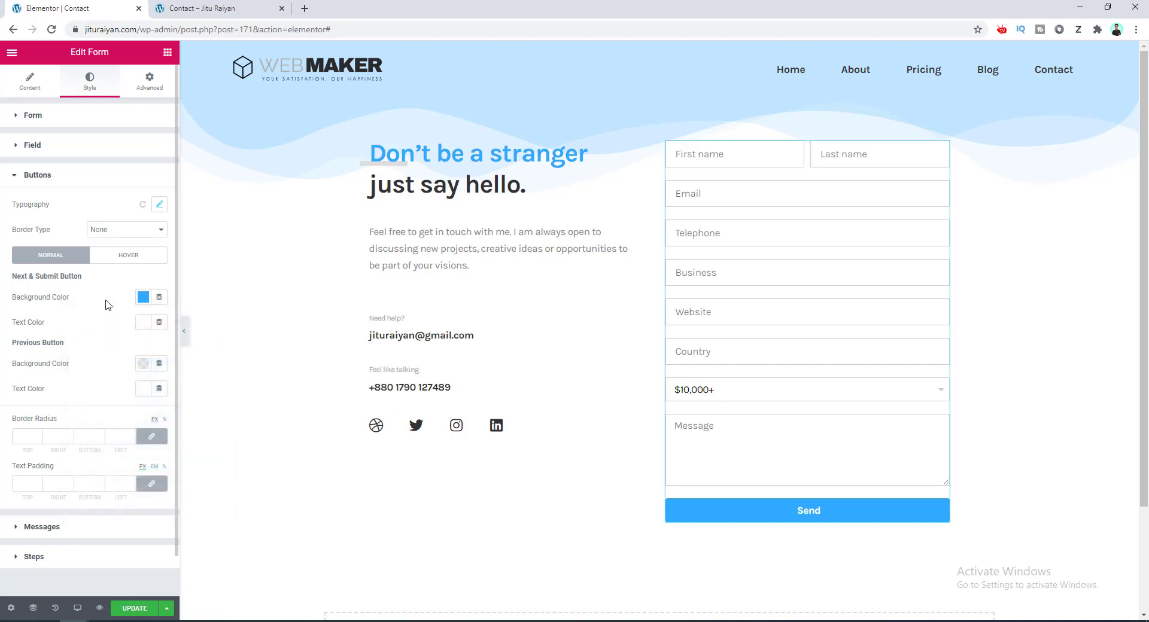
{"action": "left_click", "coordinate": [27, 440]}
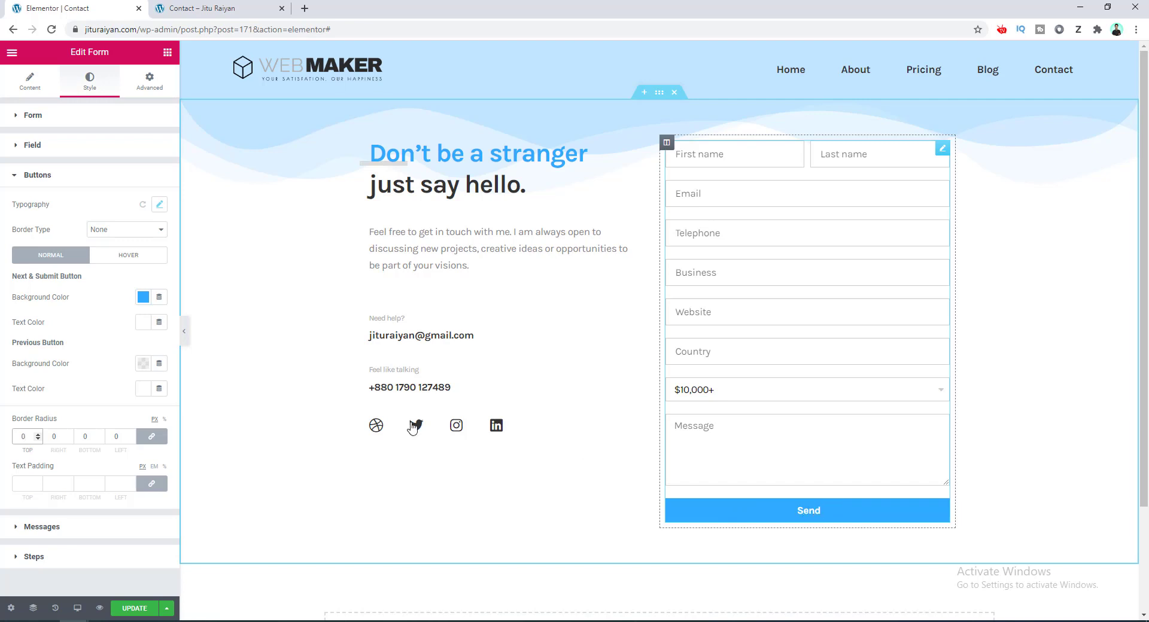
Turn off Justified button alignment so the Send button sits compact at the left.
{"action": "left_click", "coordinate": [24, 85]}
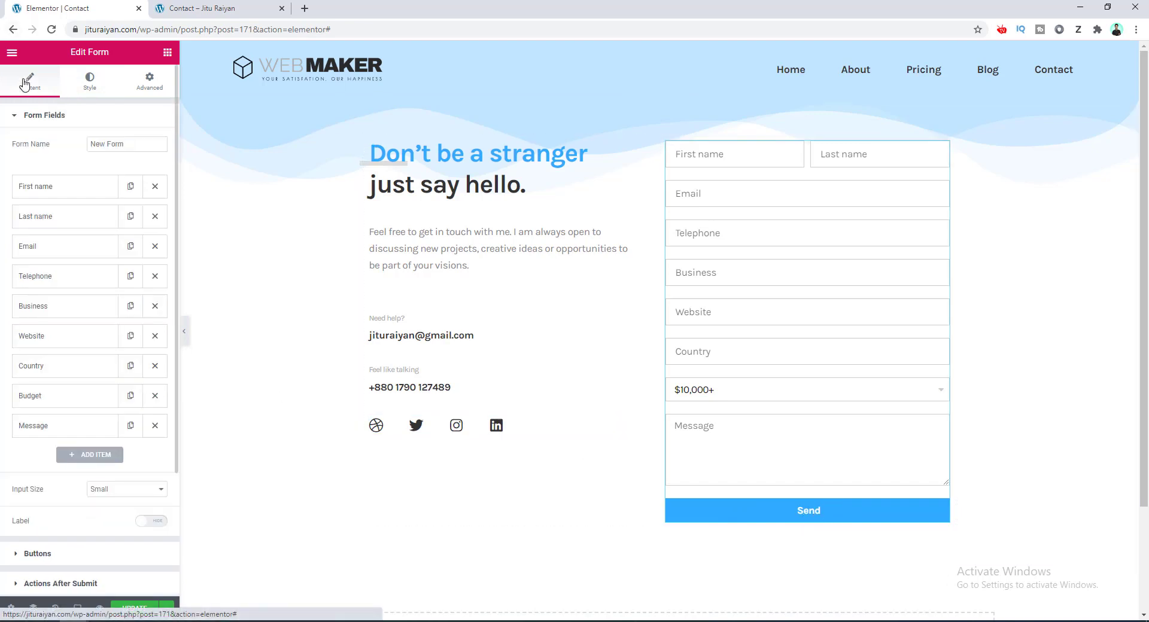
{"action": "scroll", "coordinate": [70, 221], "scroll_direction": "down", "scroll_amount": 3}
{"action": "left_click", "coordinate": [99, 406]}
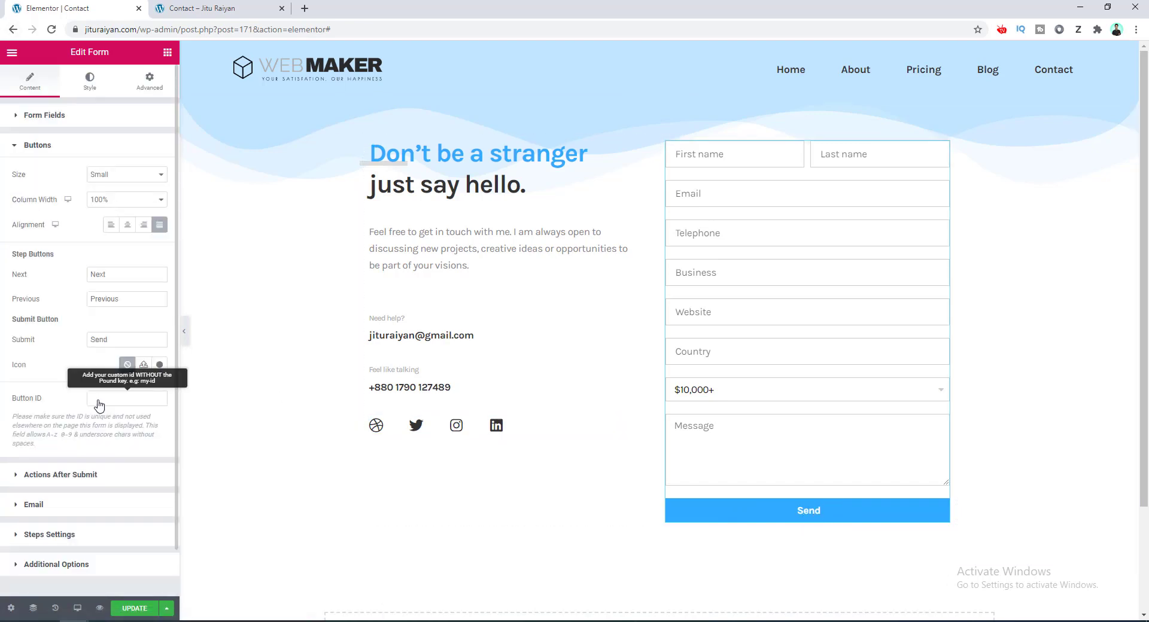
{"action": "left_click", "coordinate": [160, 230]}
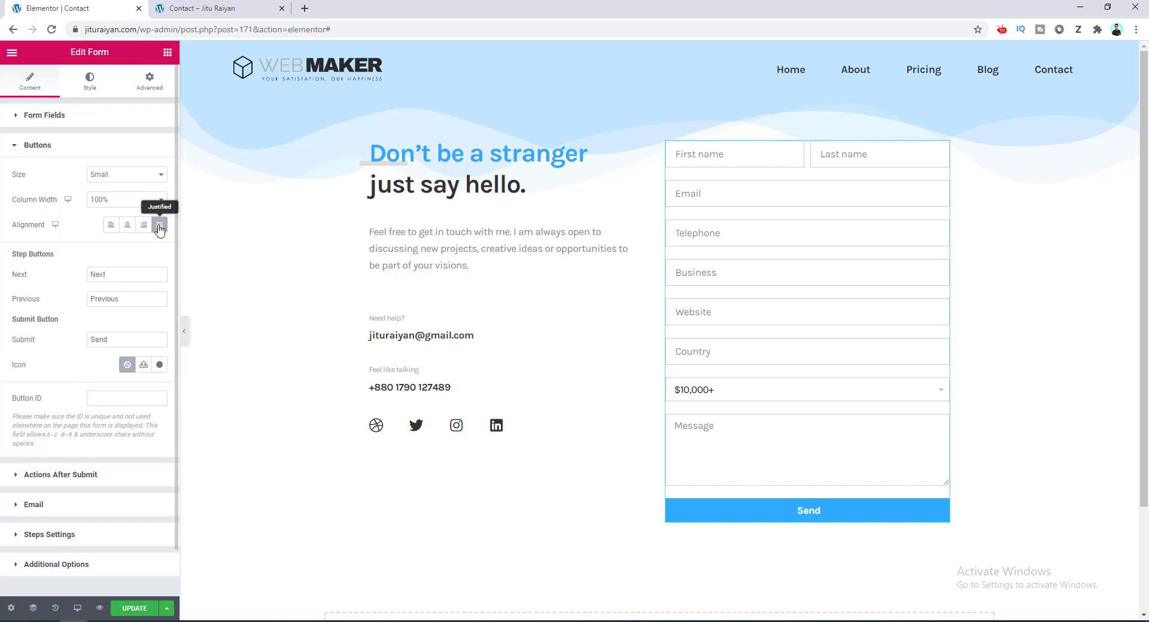
{"action": "left_click", "coordinate": [160, 229]}
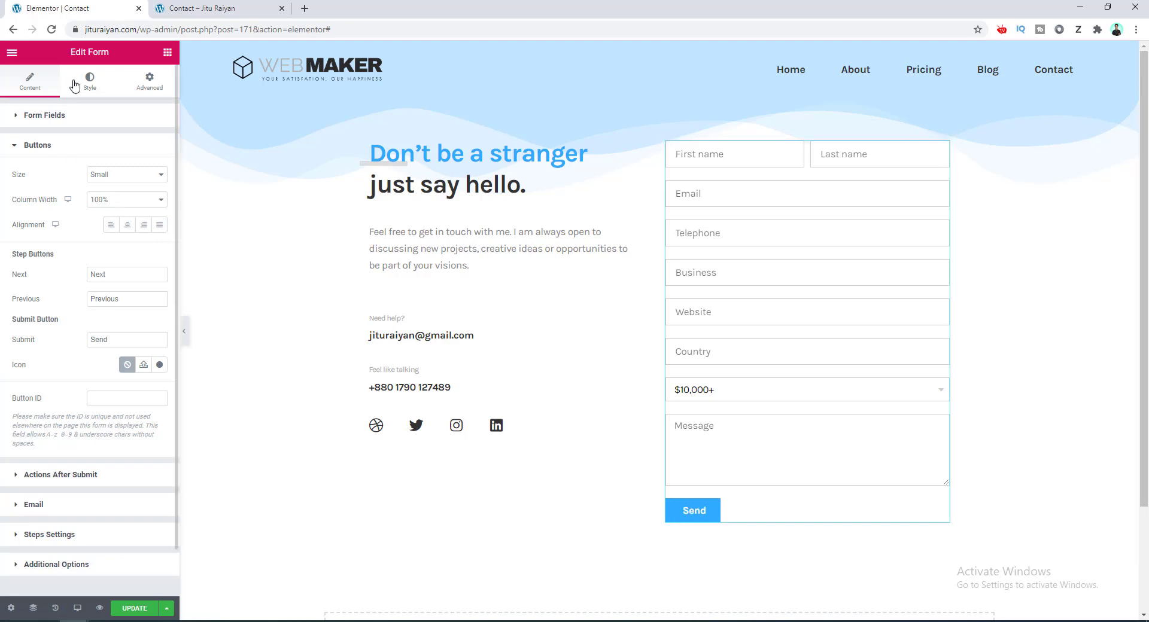
{"action": "left_click", "coordinate": [96, 83]}
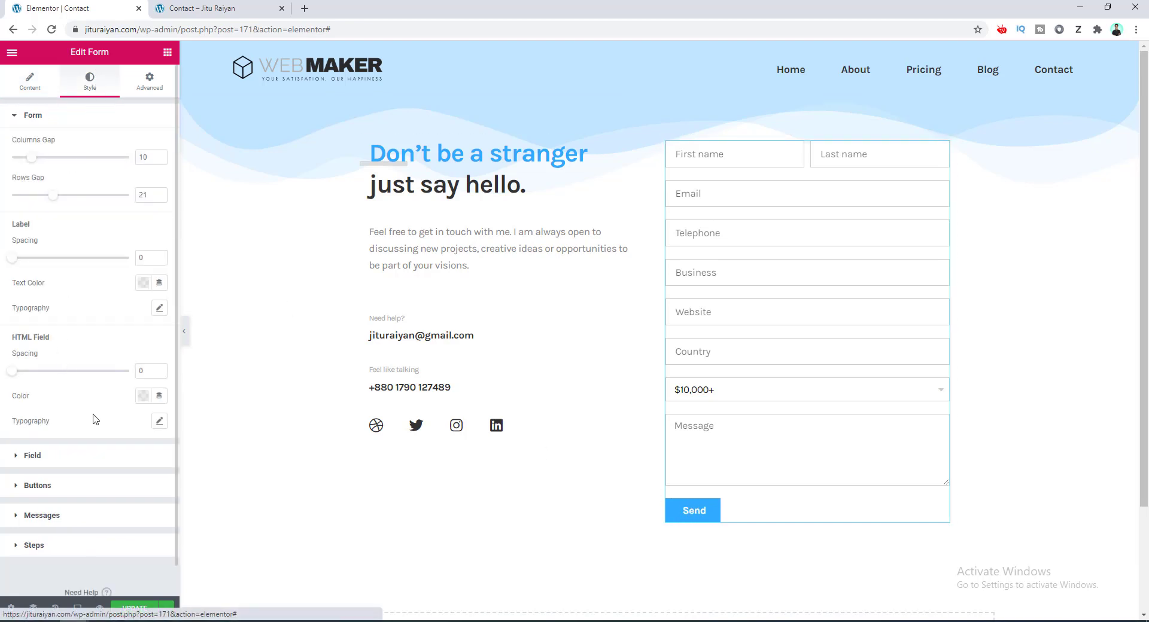
Set button text padding to 20, then unlink it and change top and bottom to 13.
{"action": "left_click", "coordinate": [102, 491]}
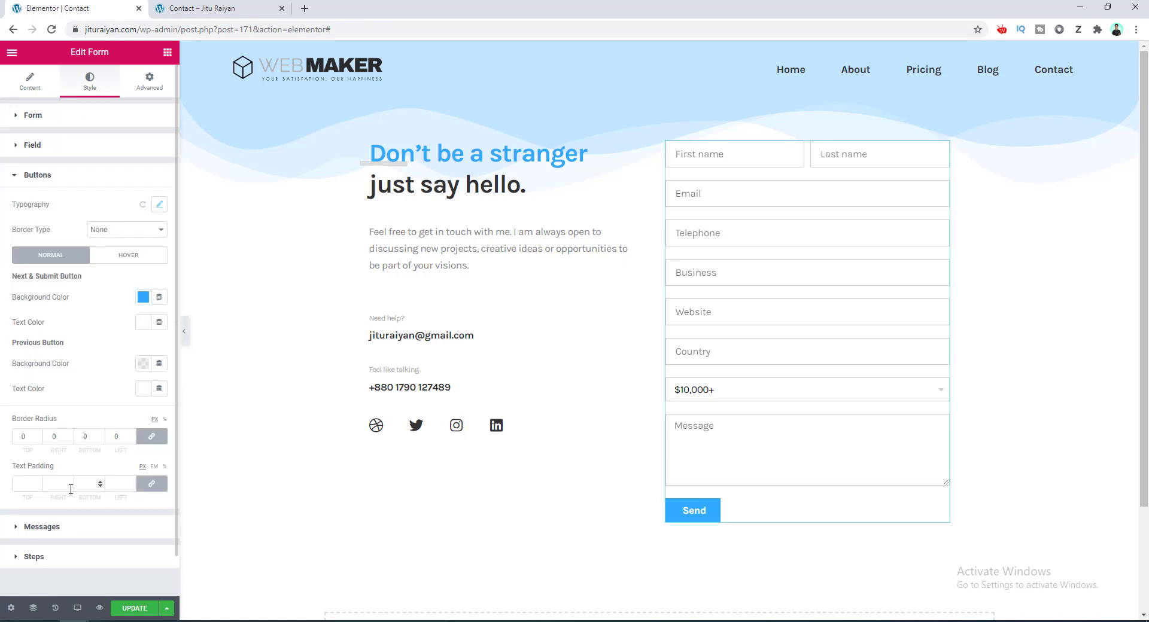
{"action": "left_click", "coordinate": [21, 485]}
{"action": "type", "text": "20"}
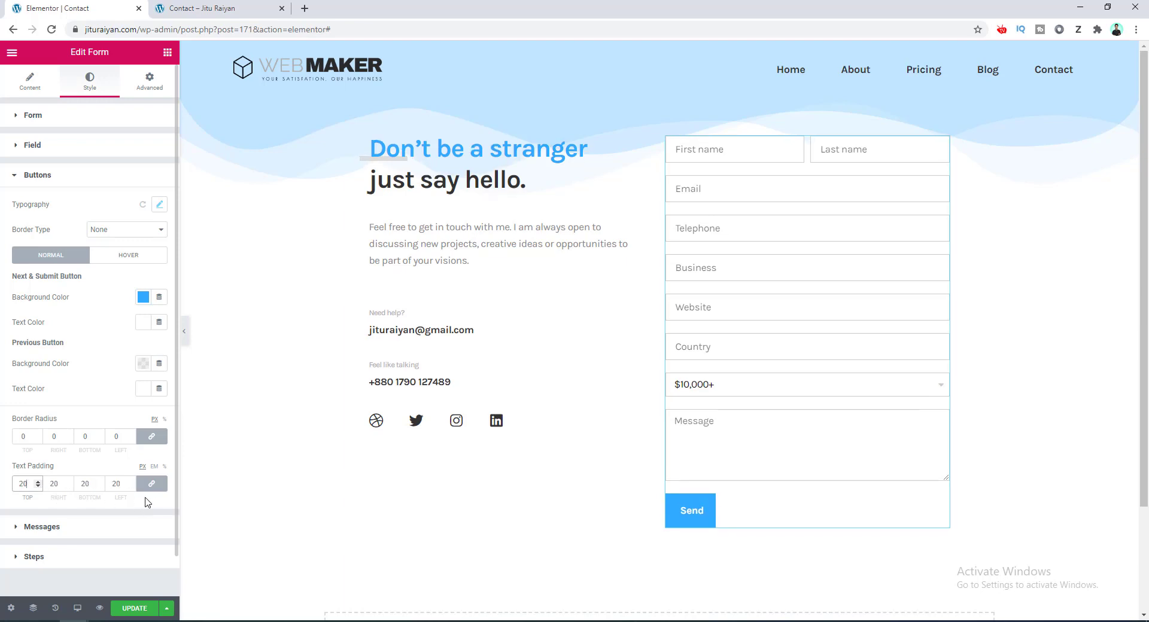
{"action": "left_click", "coordinate": [153, 487]}
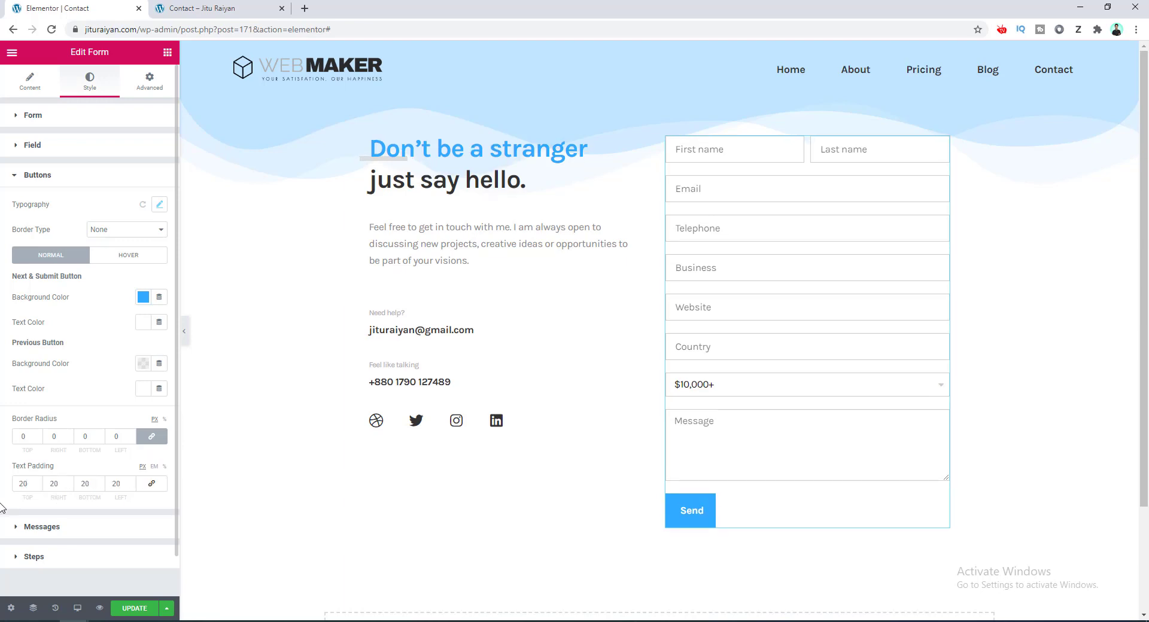
{"action": "left_click", "coordinate": [38, 487]}
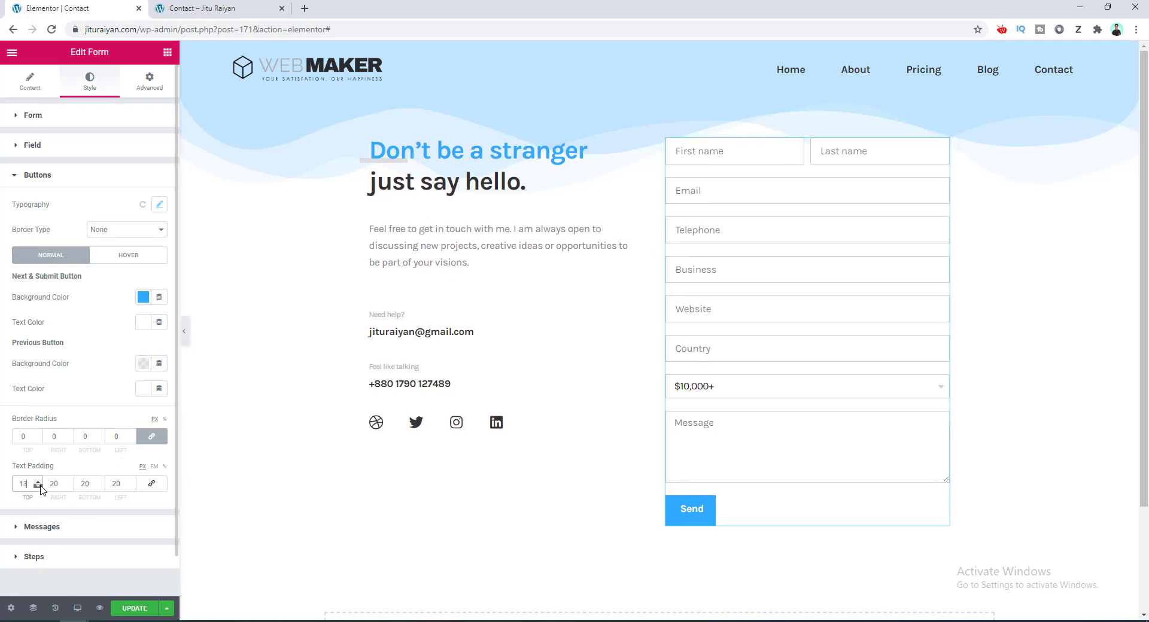
{"action": "left_click", "coordinate": [100, 486]}
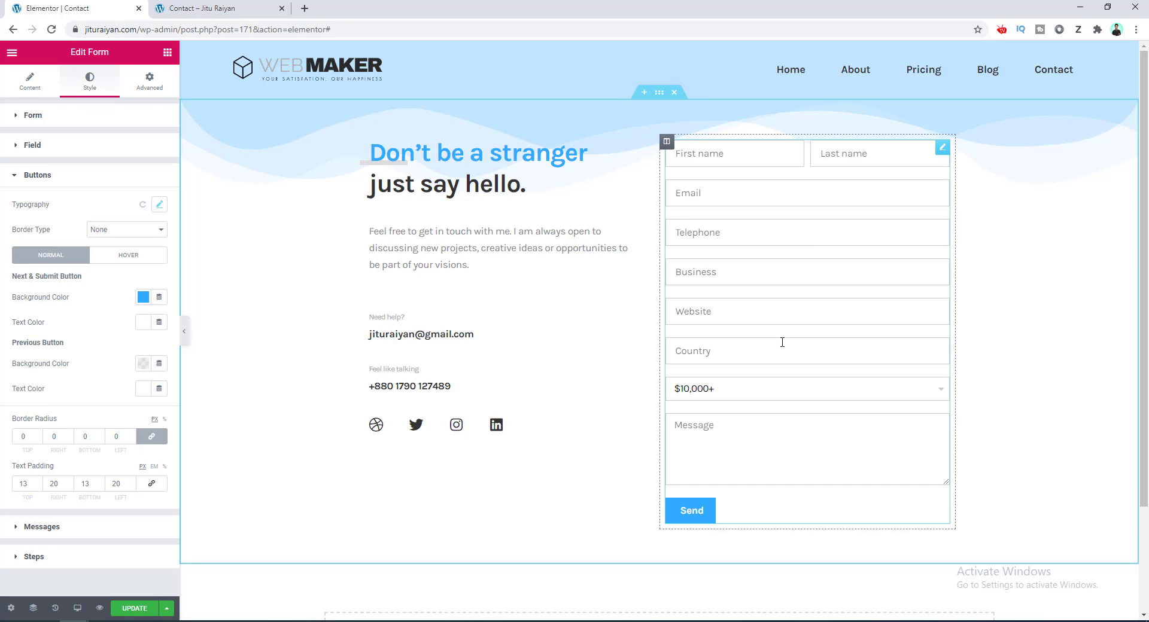
{"action": "left_click", "coordinate": [30, 88]}
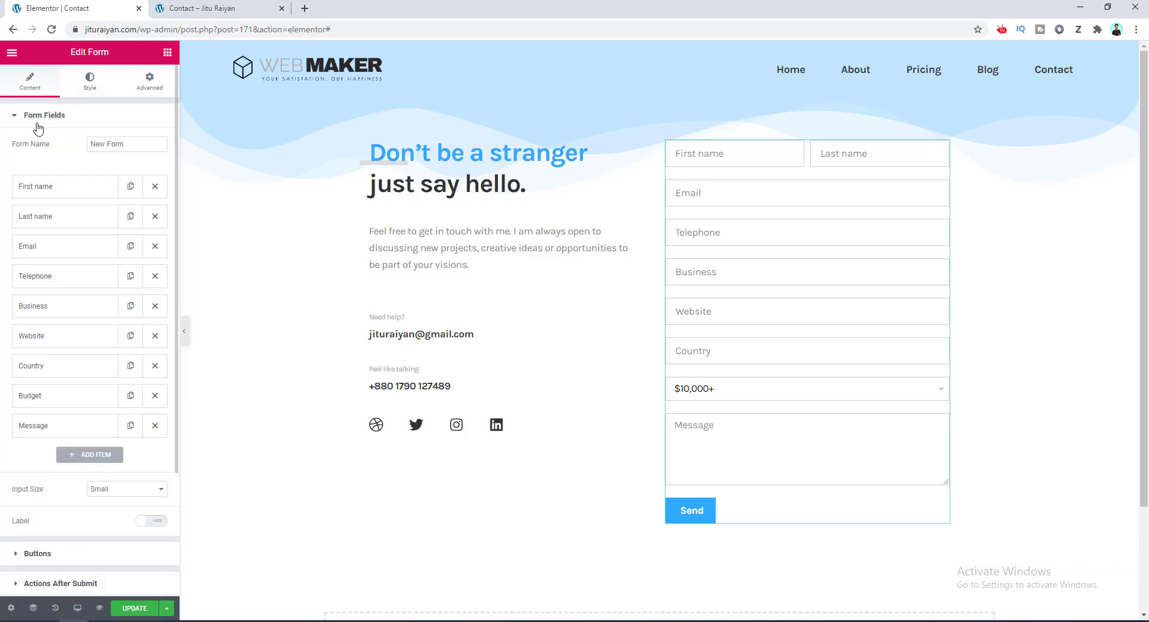
Add a new form field item and set its type to Step.
{"action": "left_click", "coordinate": [110, 456]}
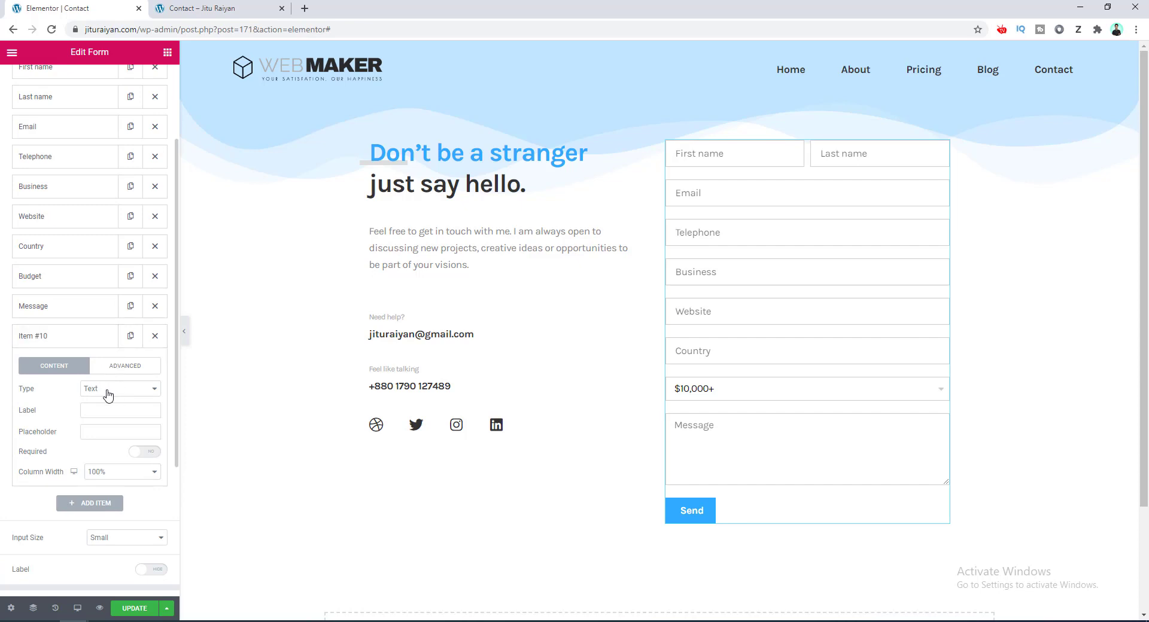
{"action": "left_click", "coordinate": [109, 396]}
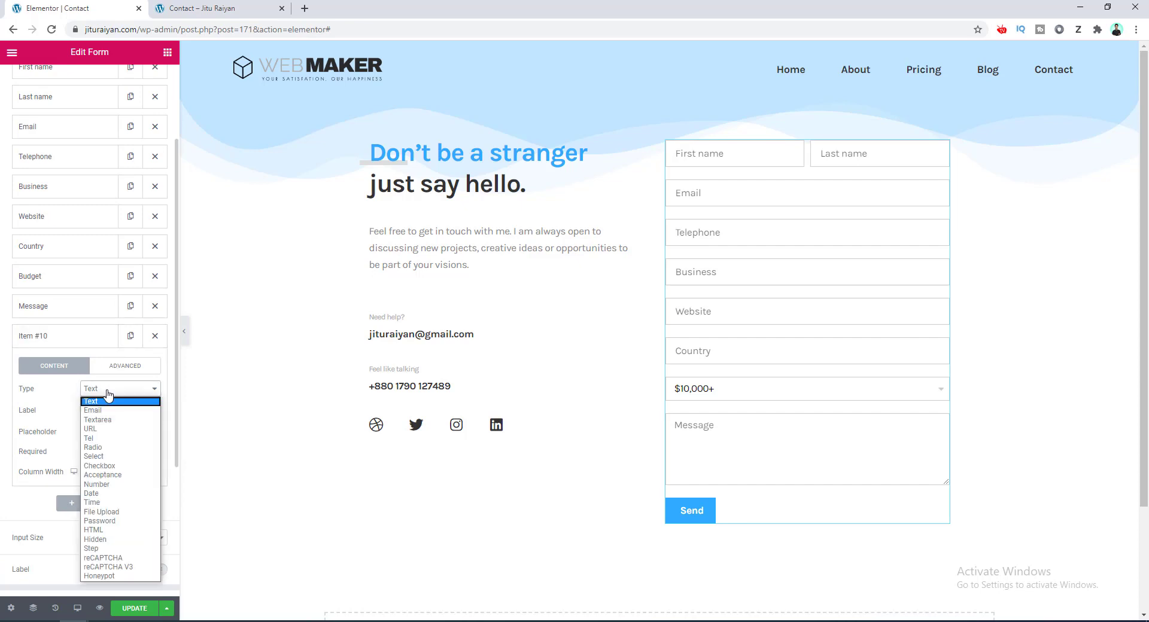
{"action": "left_click", "coordinate": [128, 549]}
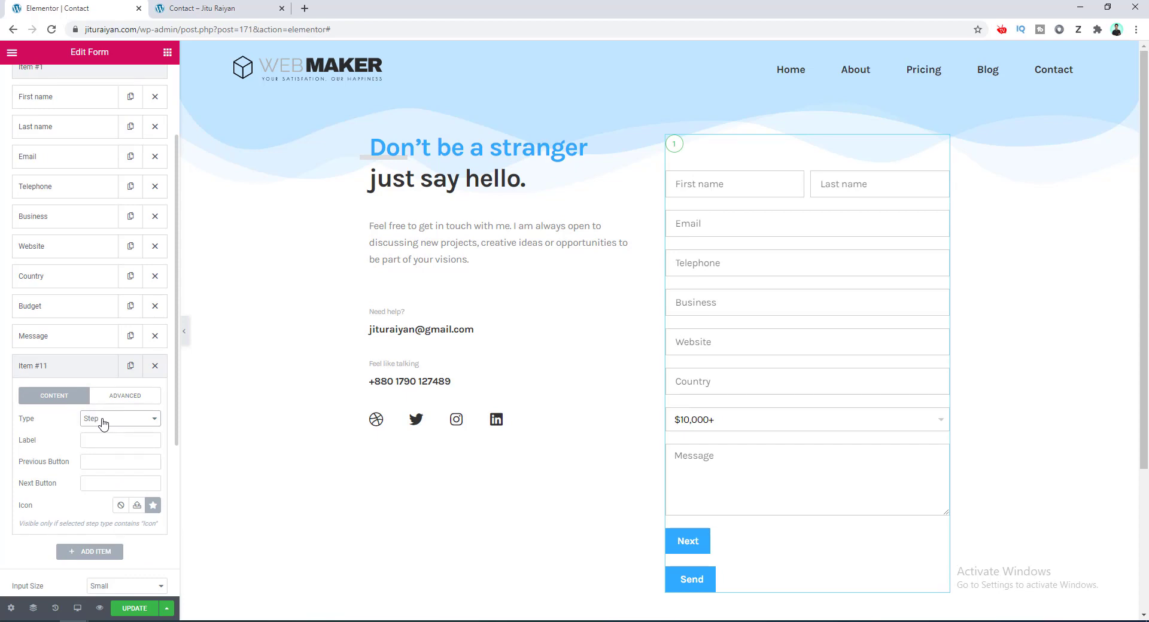
{"action": "scroll", "coordinate": [103, 424], "scroll_direction": "up", "scroll_amount": 3}
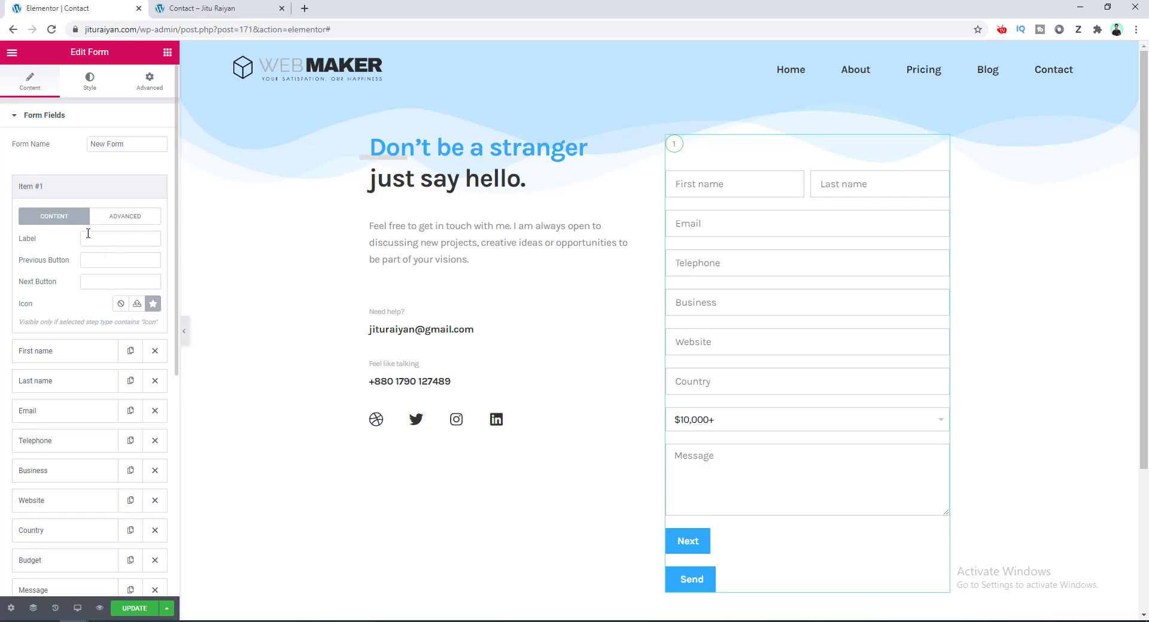
Place a Step break between Telephone and Business and a duplicate between Country and Budget.
{"action": "left_click", "coordinate": [90, 188]}
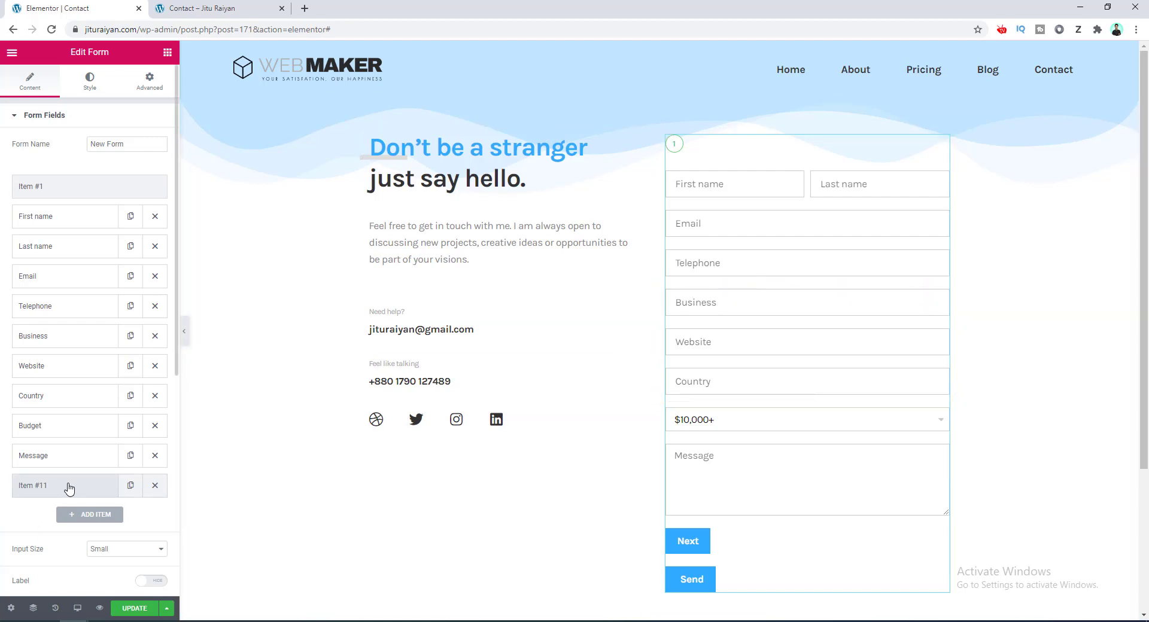
{"action": "left_click_drag", "start_coordinate": [69, 489], "coordinate": [79, 338]}
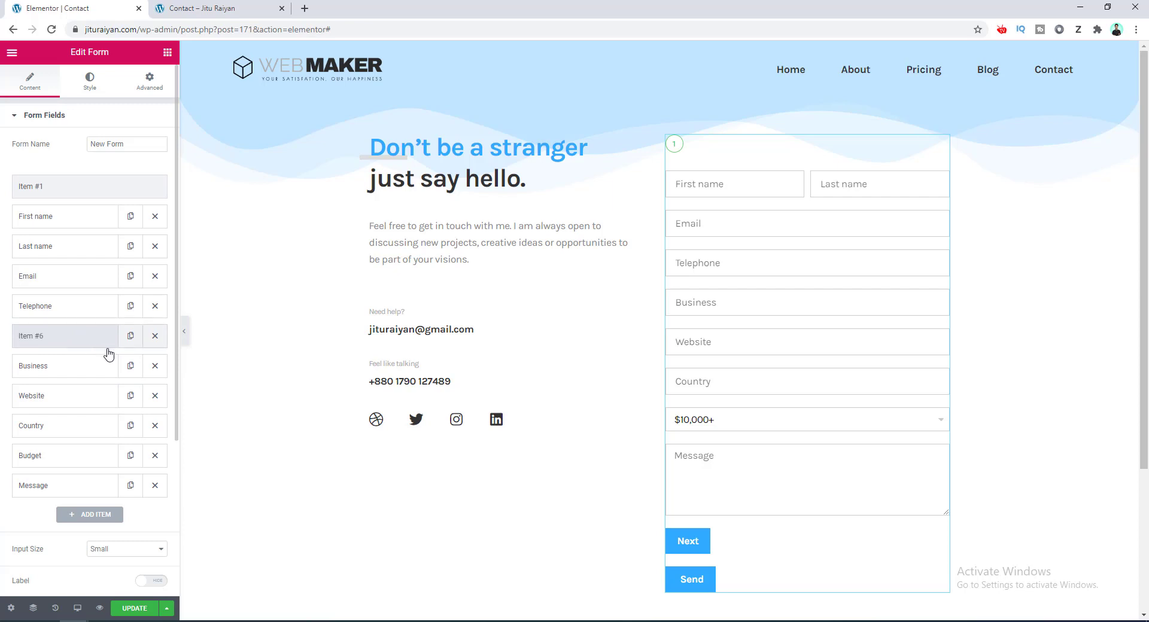
{"action": "left_click", "coordinate": [131, 339]}
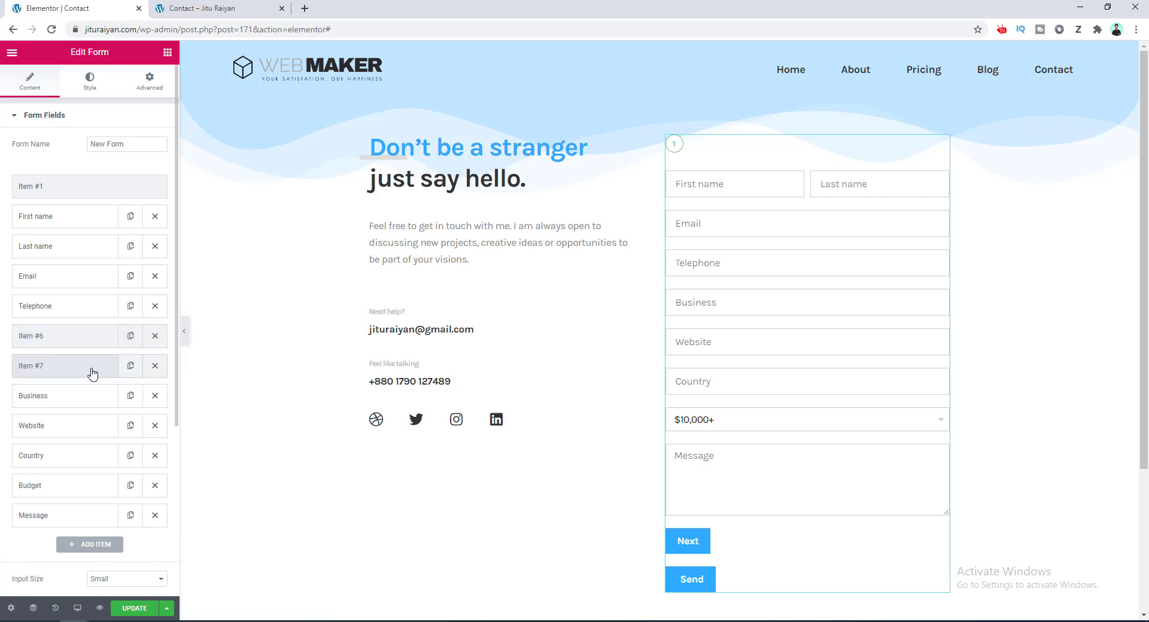
{"action": "left_click_drag", "start_coordinate": [93, 373], "coordinate": [88, 467]}
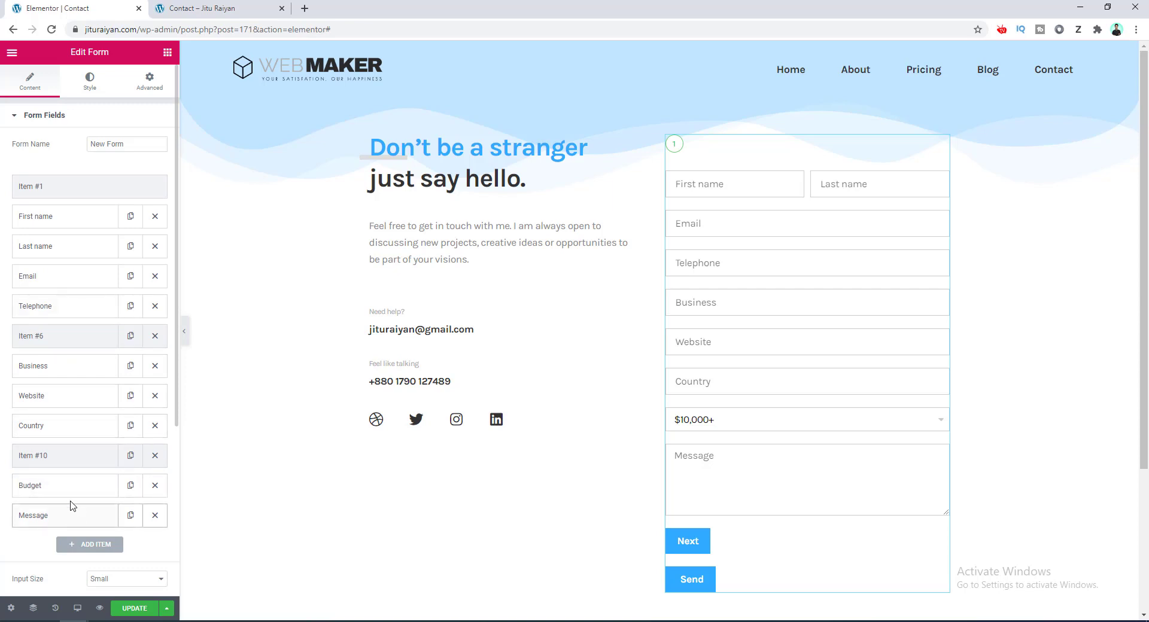
Expand the Message field's settings and focus its label.
{"action": "left_click", "coordinate": [86, 526]}
{"action": "scroll", "coordinate": [102, 514], "scroll_direction": "down", "scroll_amount": 2}
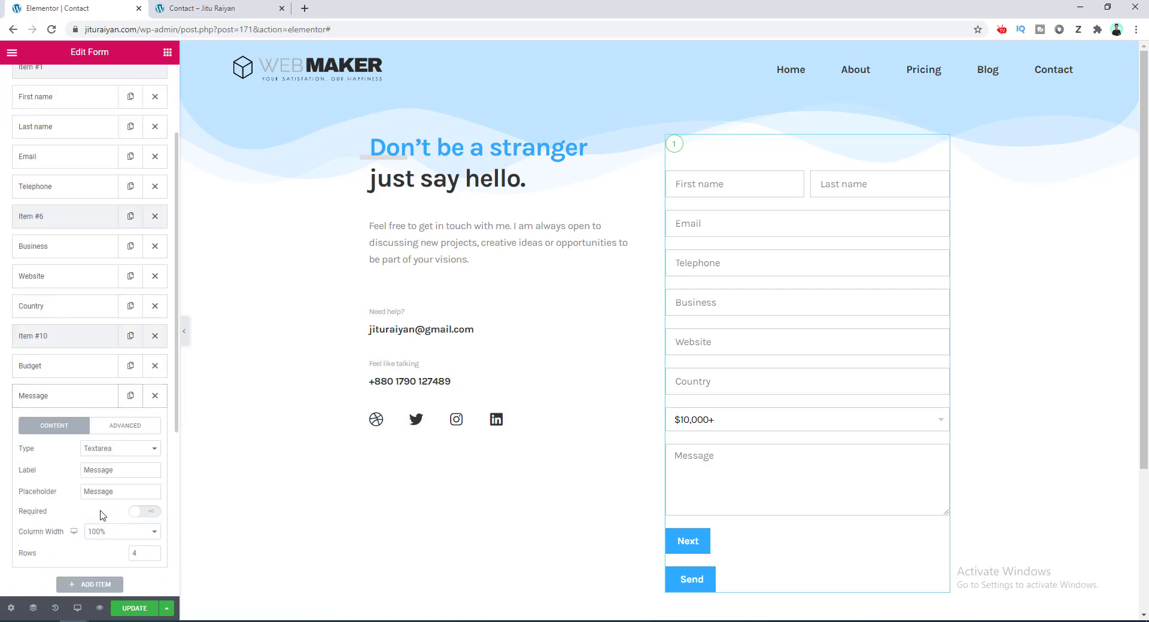
{"action": "left_click", "coordinate": [132, 472]}
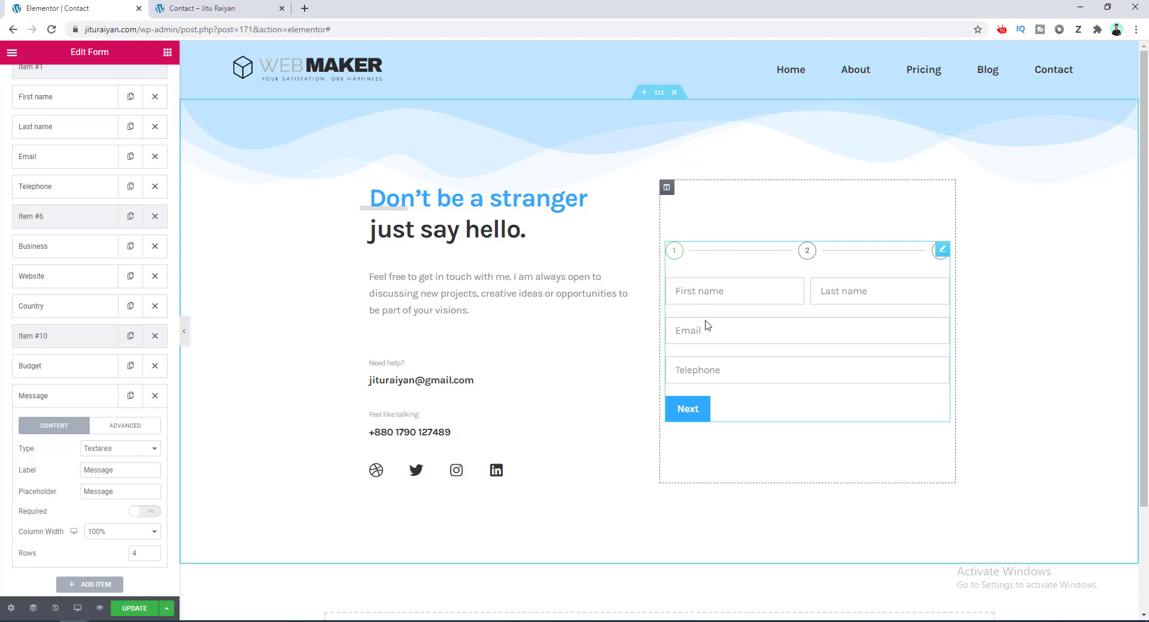
Fill the preview's first-step fields with saved details and advance twice to the final step.
{"action": "left_click", "coordinate": [692, 409]}
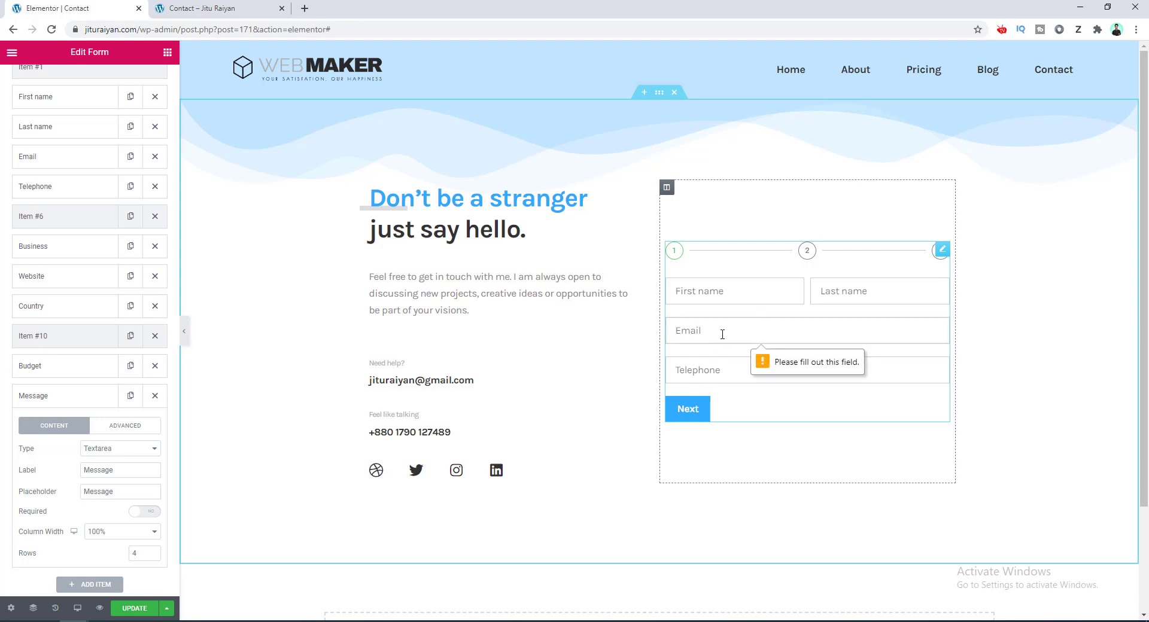
{"action": "left_click", "coordinate": [712, 290]}
{"action": "left_click", "coordinate": [721, 321]}
{"action": "left_click", "coordinate": [697, 370]}
{"action": "left_click", "coordinate": [730, 397]}
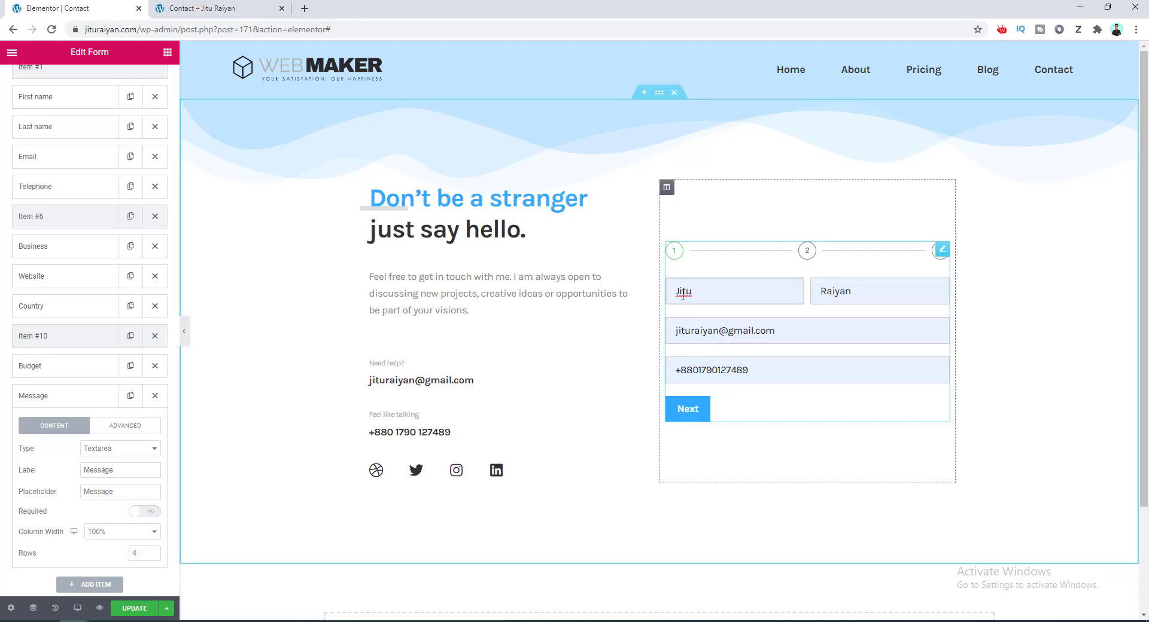
{"action": "left_click", "coordinate": [701, 411]}
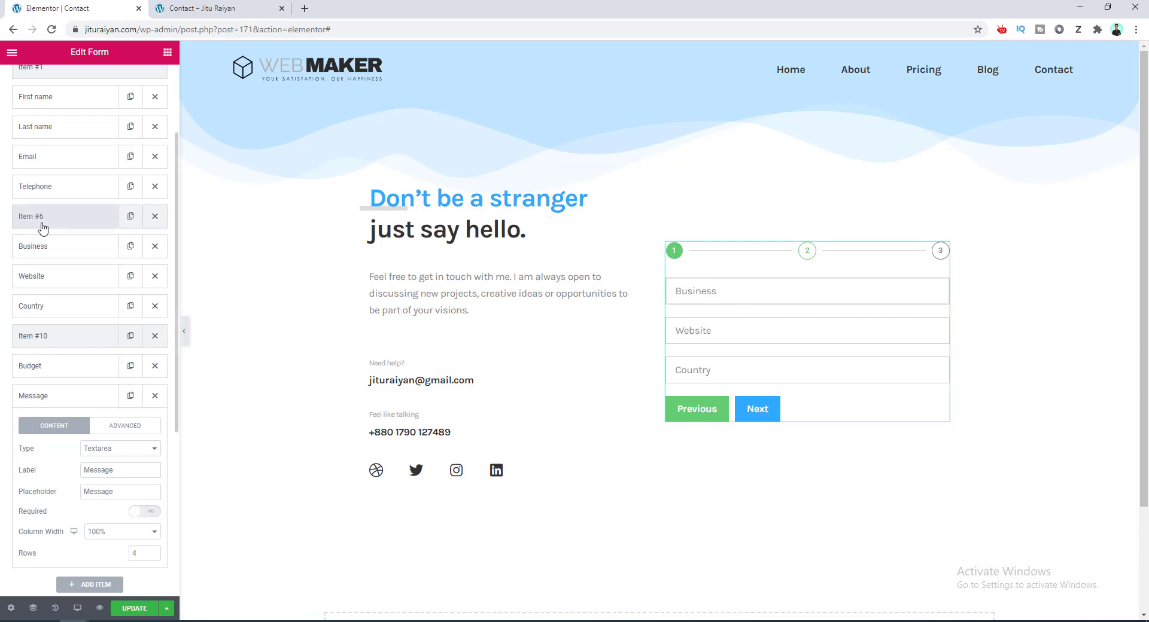
{"action": "left_click", "coordinate": [752, 413]}
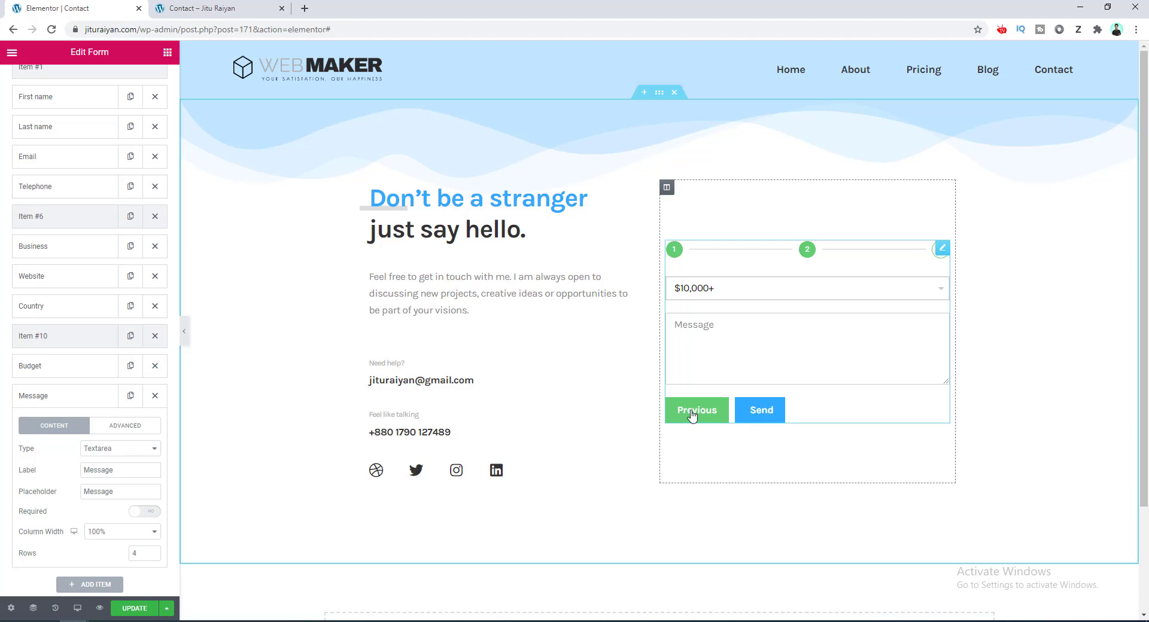
{"action": "scroll", "coordinate": [133, 410], "scroll_direction": "up", "scroll_amount": 3}
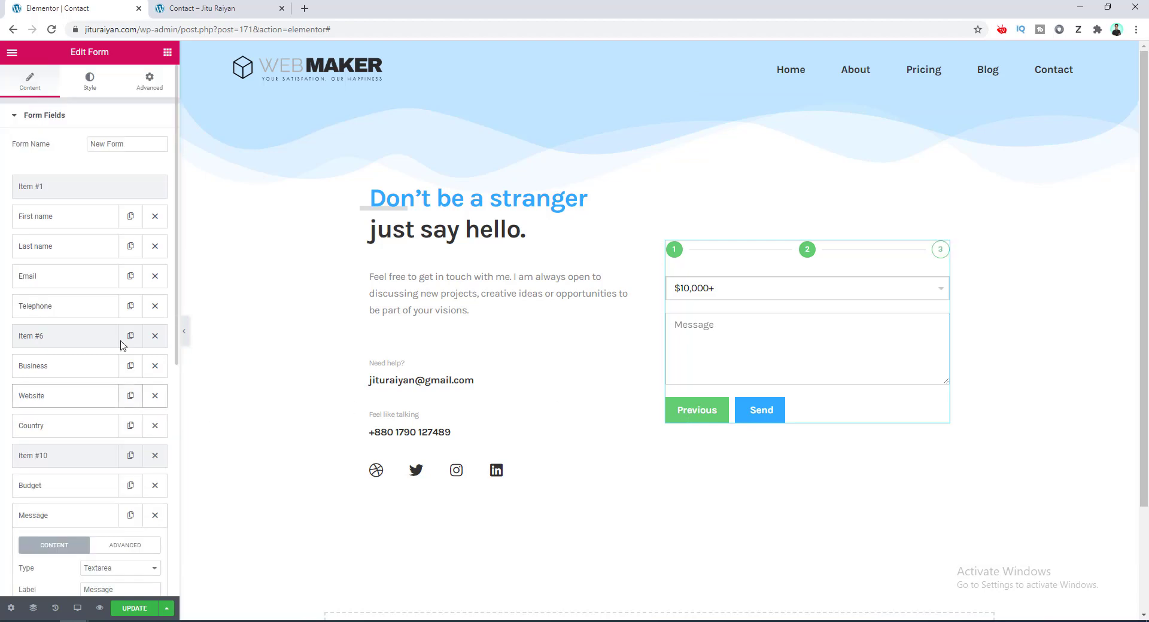
Set the Previous button background colour to black #000000 under Style > Buttons.
{"action": "left_click", "coordinate": [90, 79]}
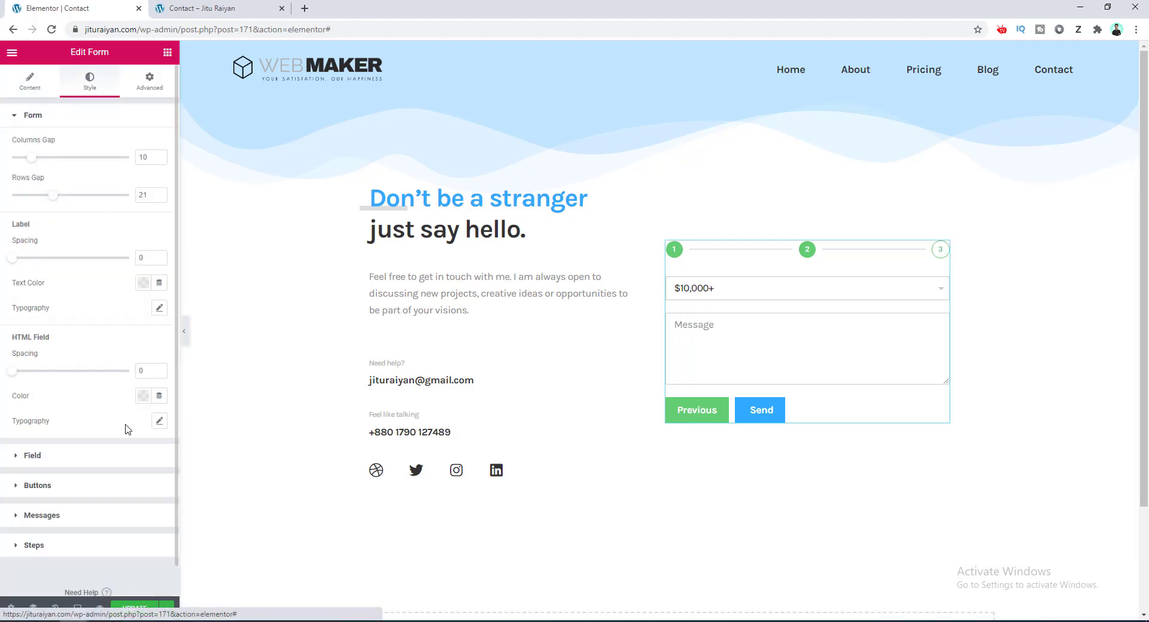
{"action": "left_click", "coordinate": [121, 494]}
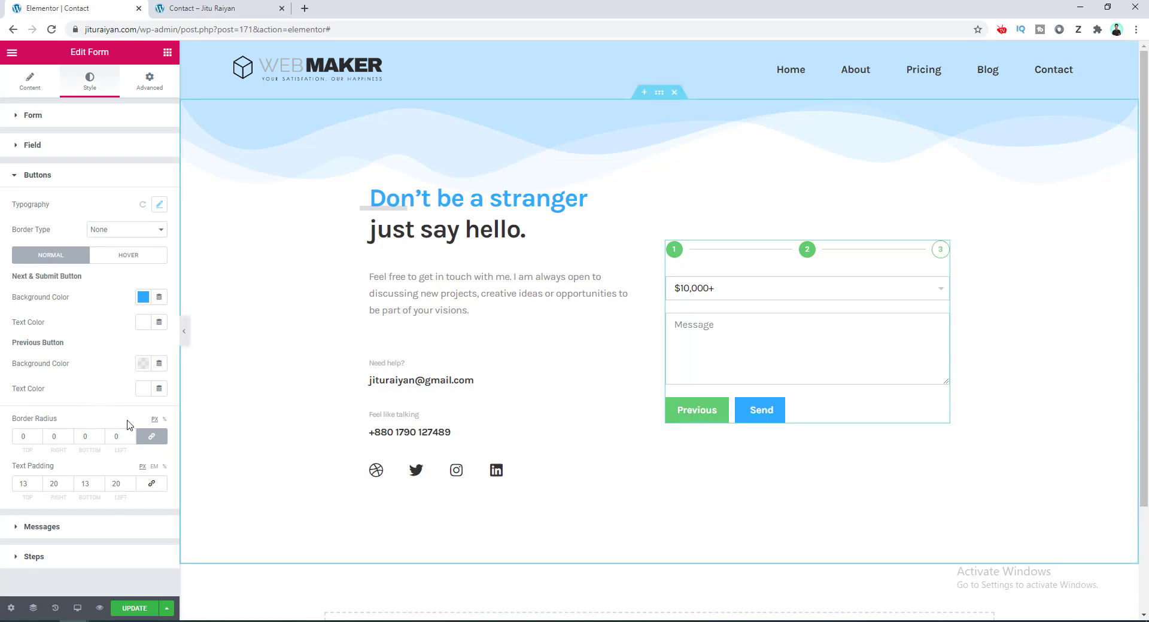
{"action": "left_click", "coordinate": [143, 364]}
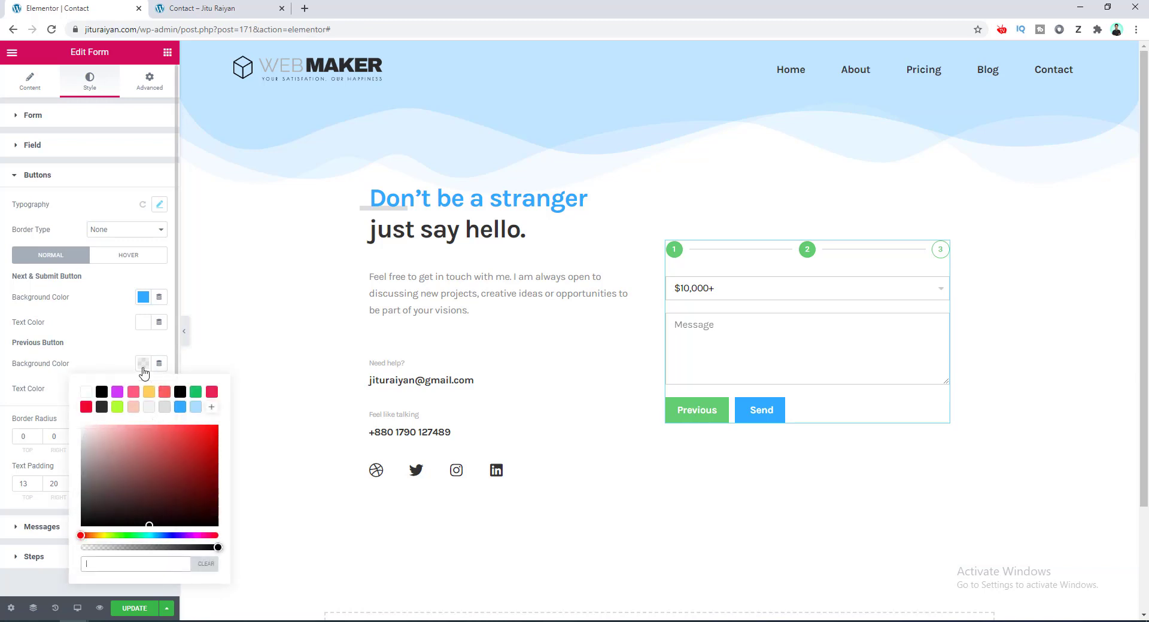
{"action": "left_click", "coordinate": [181, 394]}
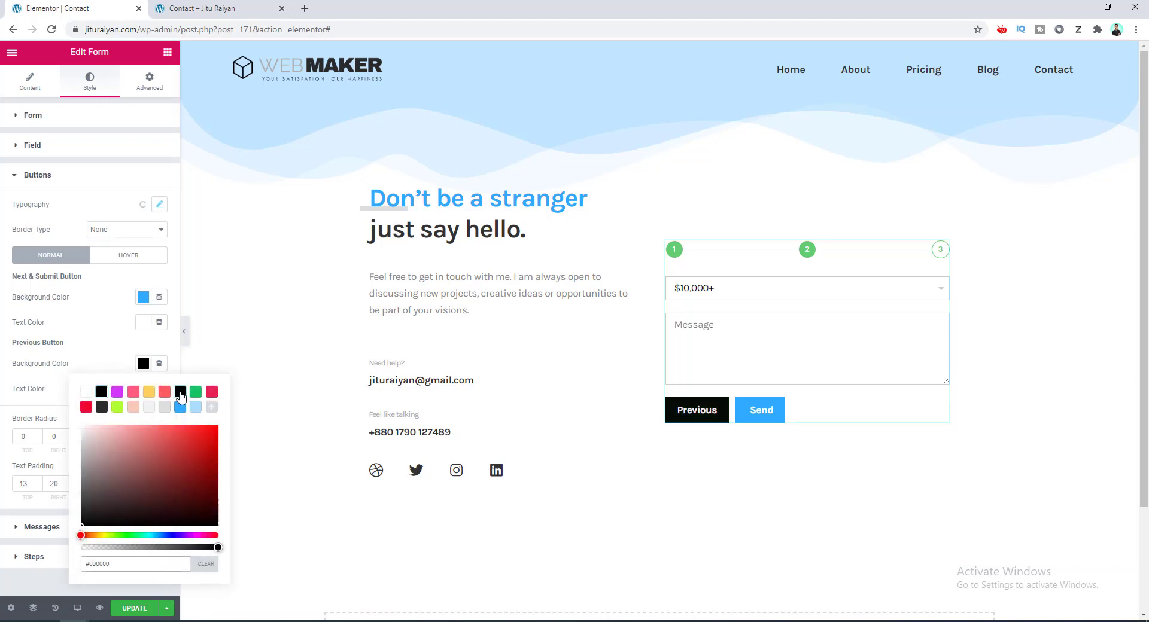
{"action": "left_click", "coordinate": [115, 366]}
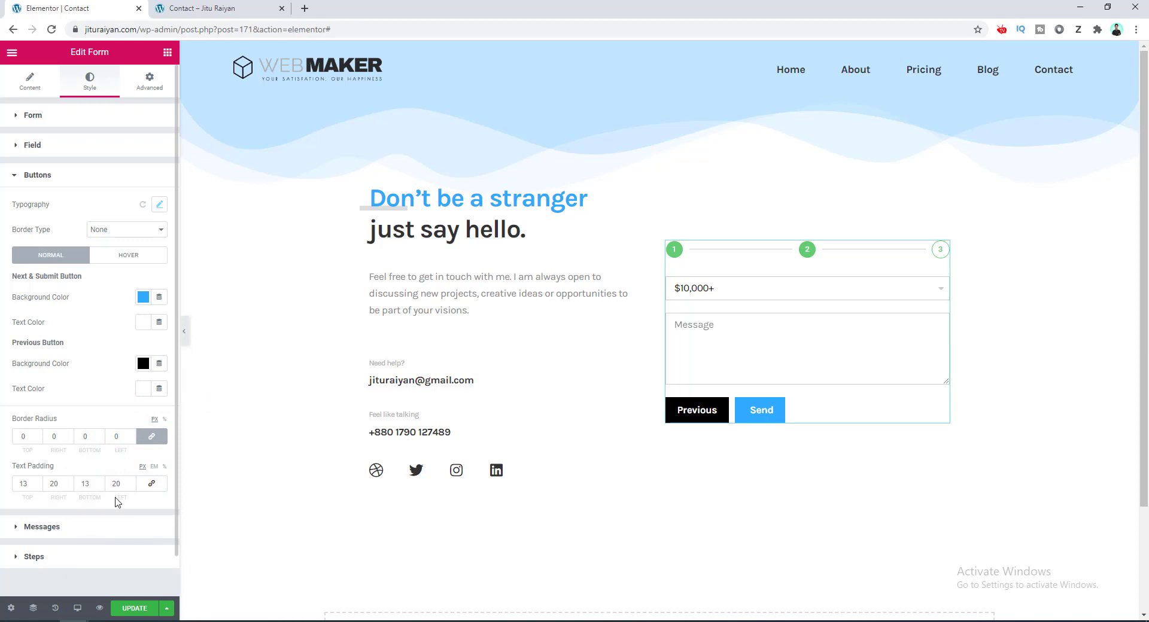
Set the Inactive step indicators' primary colour to black #000000 under Style > Steps.
{"action": "left_click", "coordinate": [86, 558]}
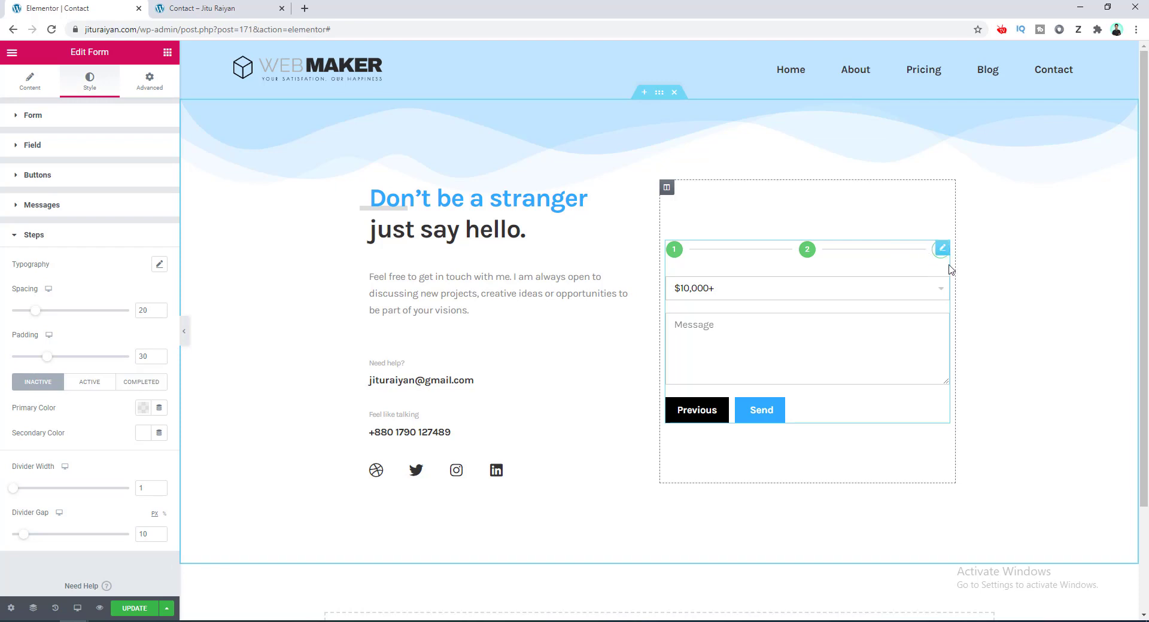
{"action": "left_click", "coordinate": [686, 419]}
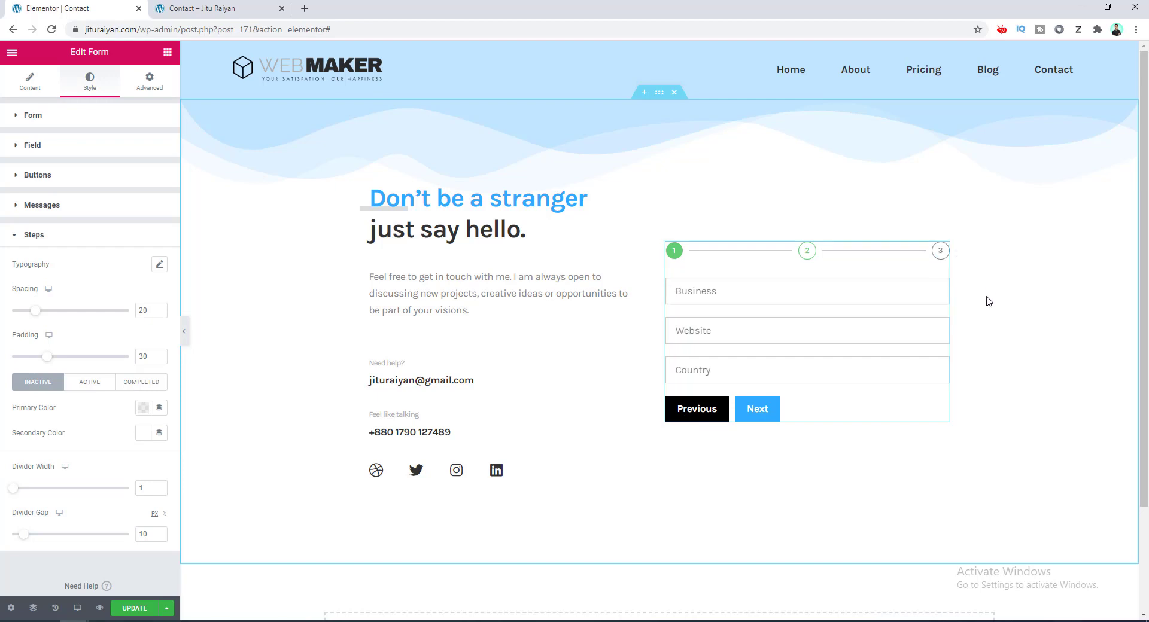
{"action": "left_click", "coordinate": [143, 408]}
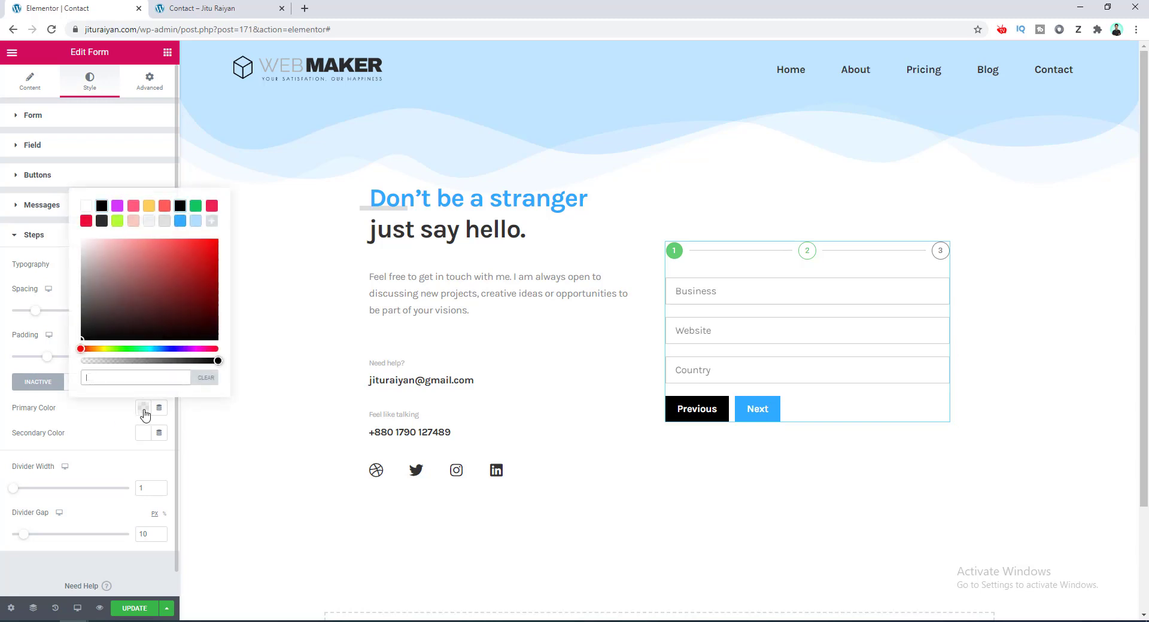
{"action": "left_click", "coordinate": [180, 206]}
{"action": "left_click", "coordinate": [115, 413]}
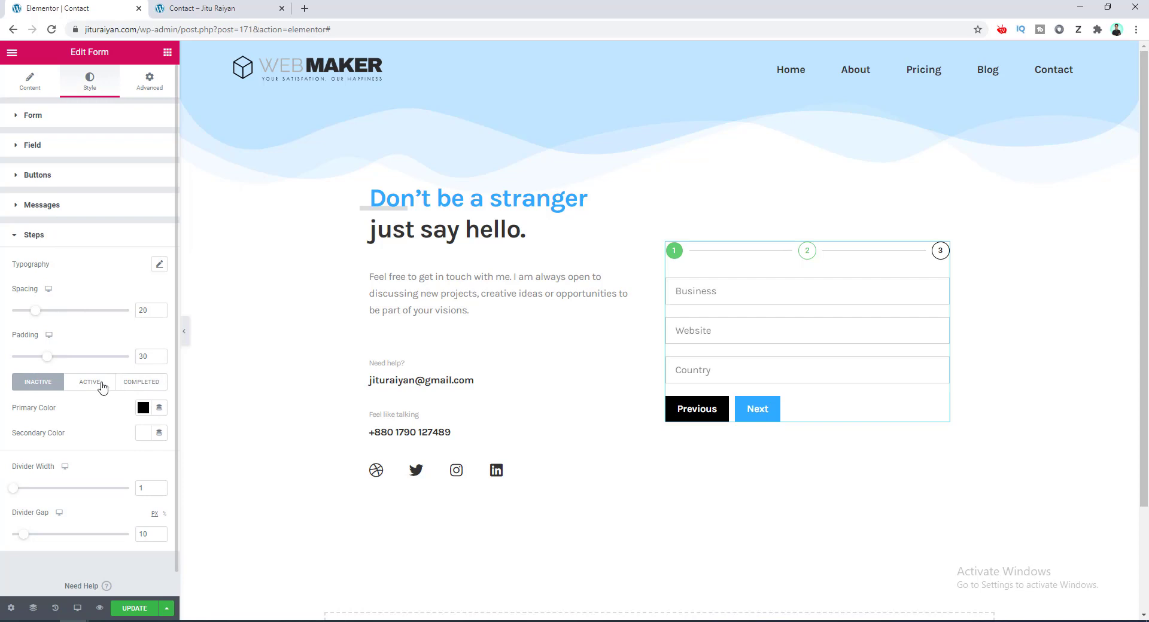
{"action": "left_click", "coordinate": [101, 384]}
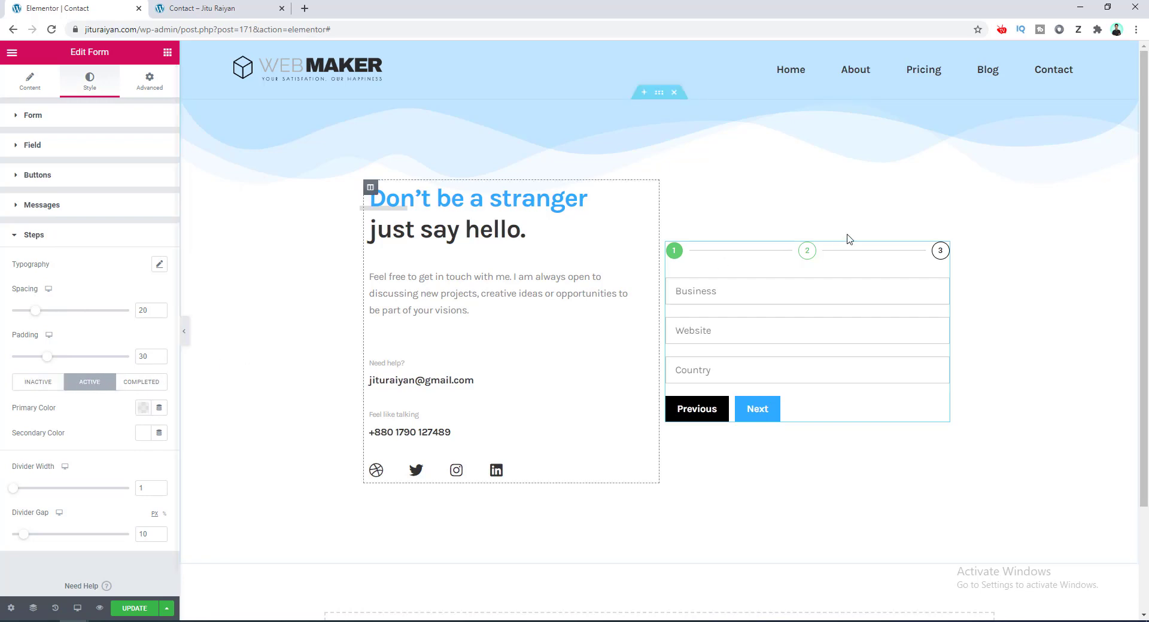
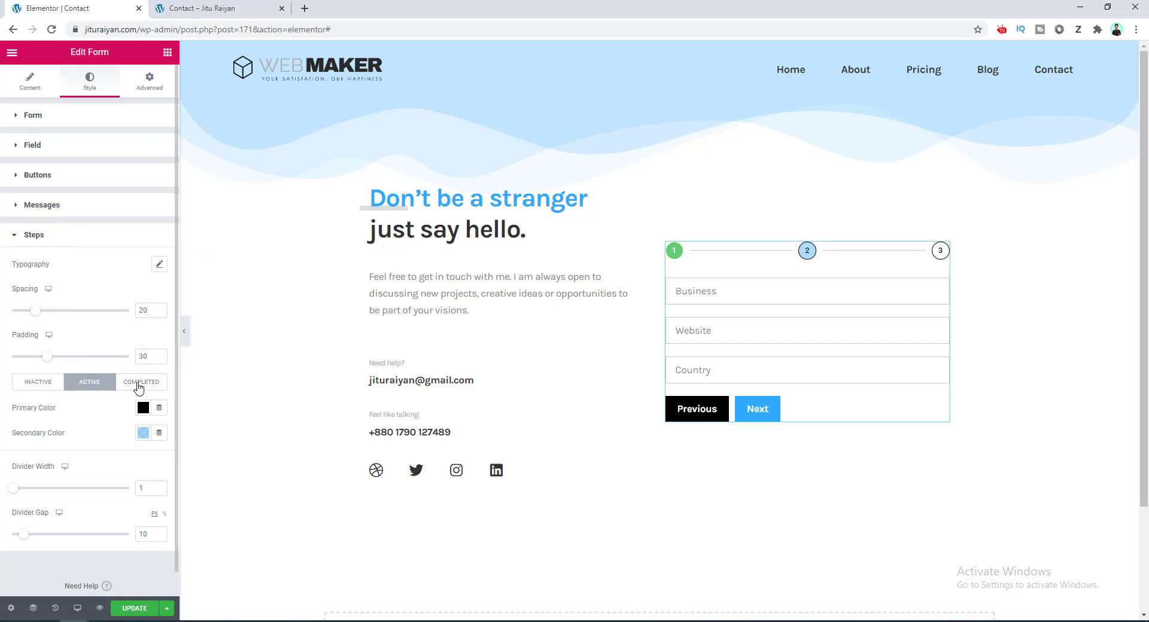
Give completed-step indicators a light-blue primary color and a black secondary color.
{"action": "left_click", "coordinate": [139, 387]}
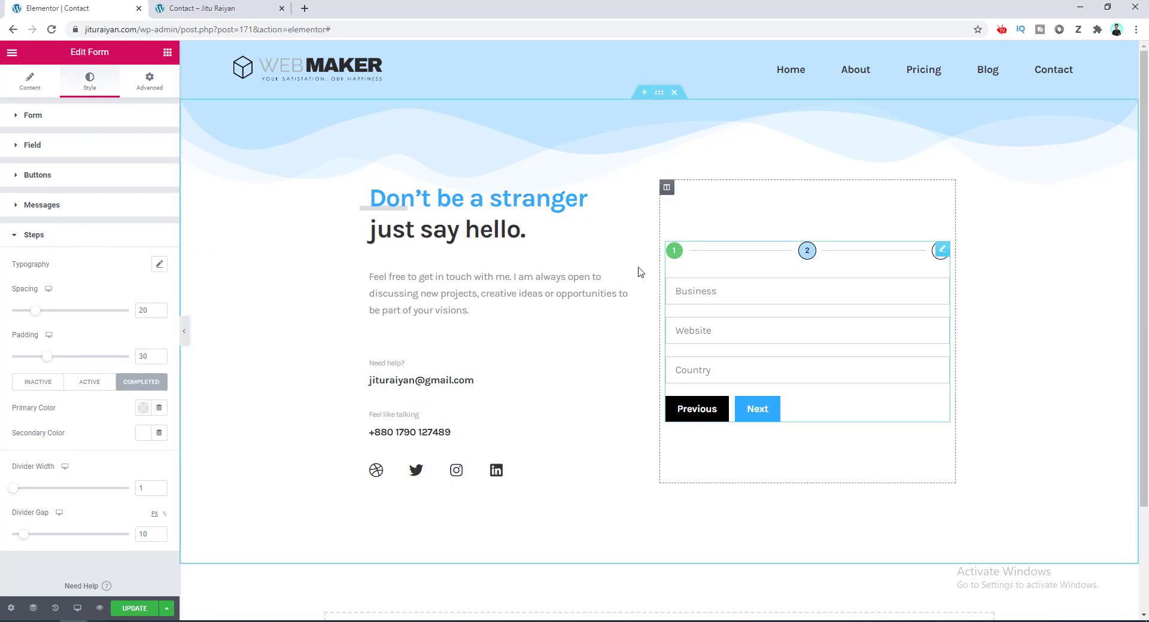
{"action": "left_click", "coordinate": [143, 409]}
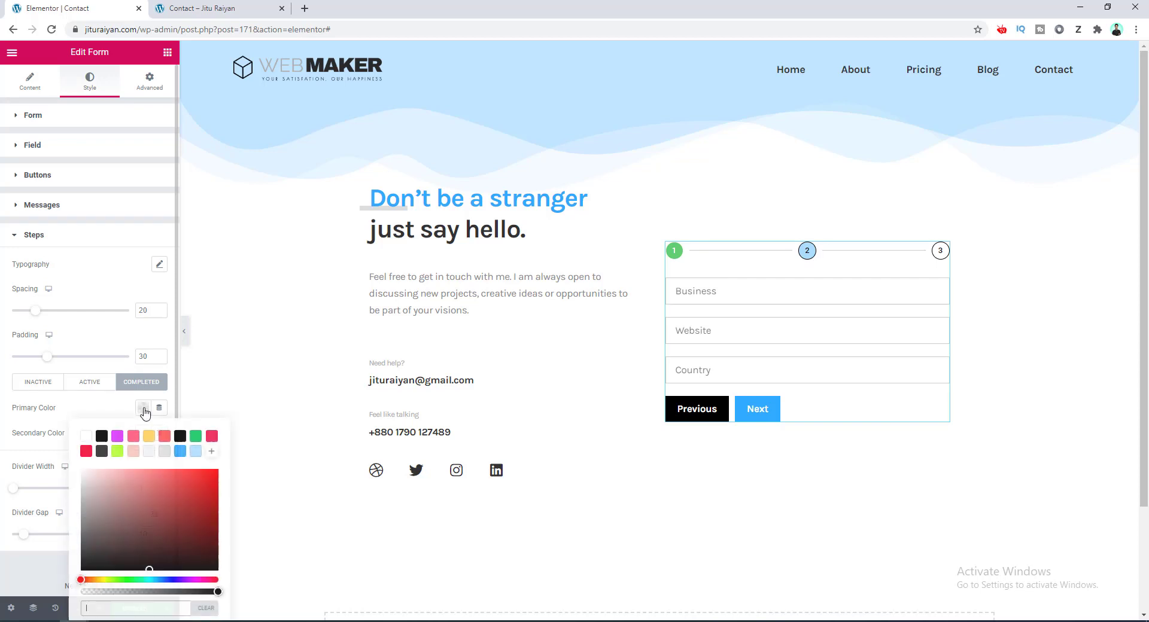
{"action": "left_click", "coordinate": [196, 452]}
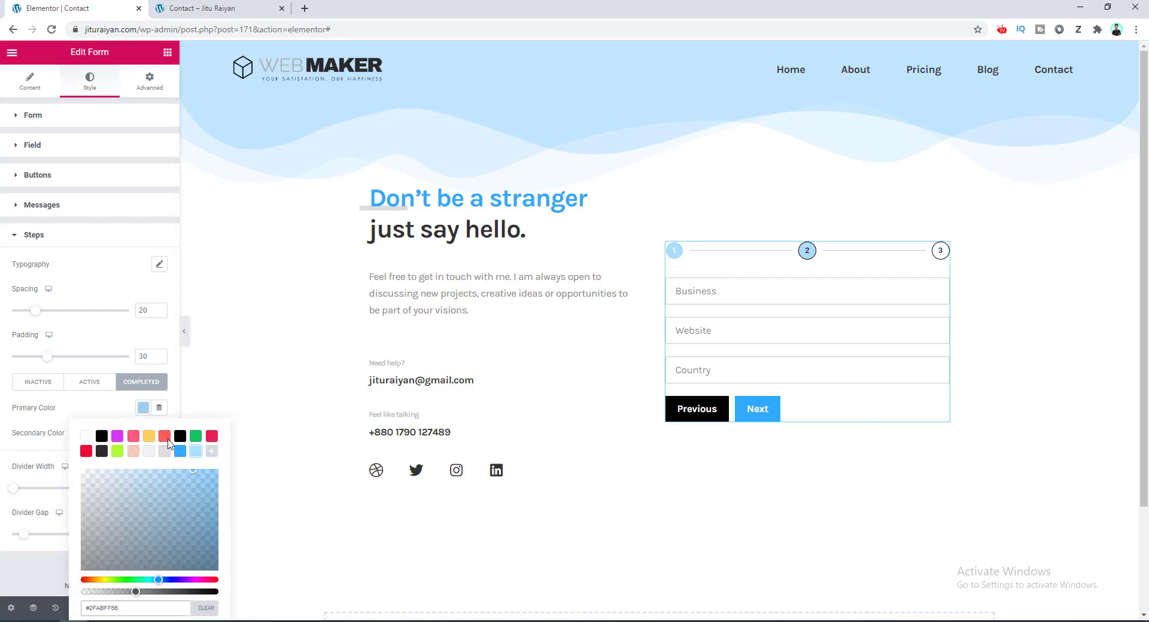
{"action": "left_click", "coordinate": [109, 413]}
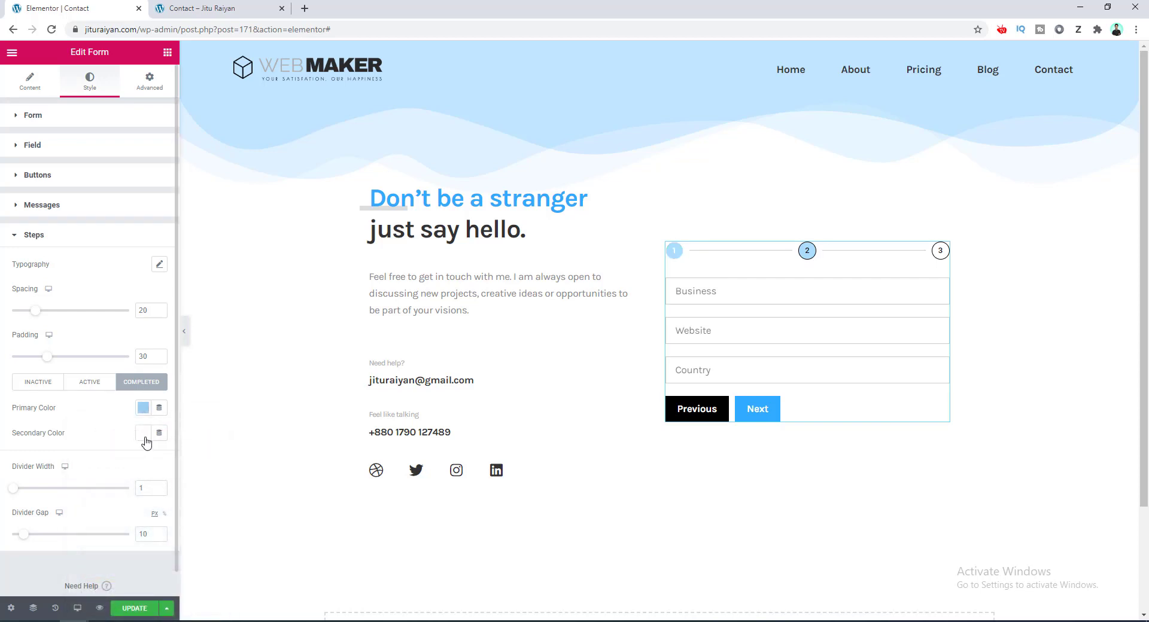
{"action": "left_click", "coordinate": [143, 434]}
{"action": "left_click", "coordinate": [180, 246]}
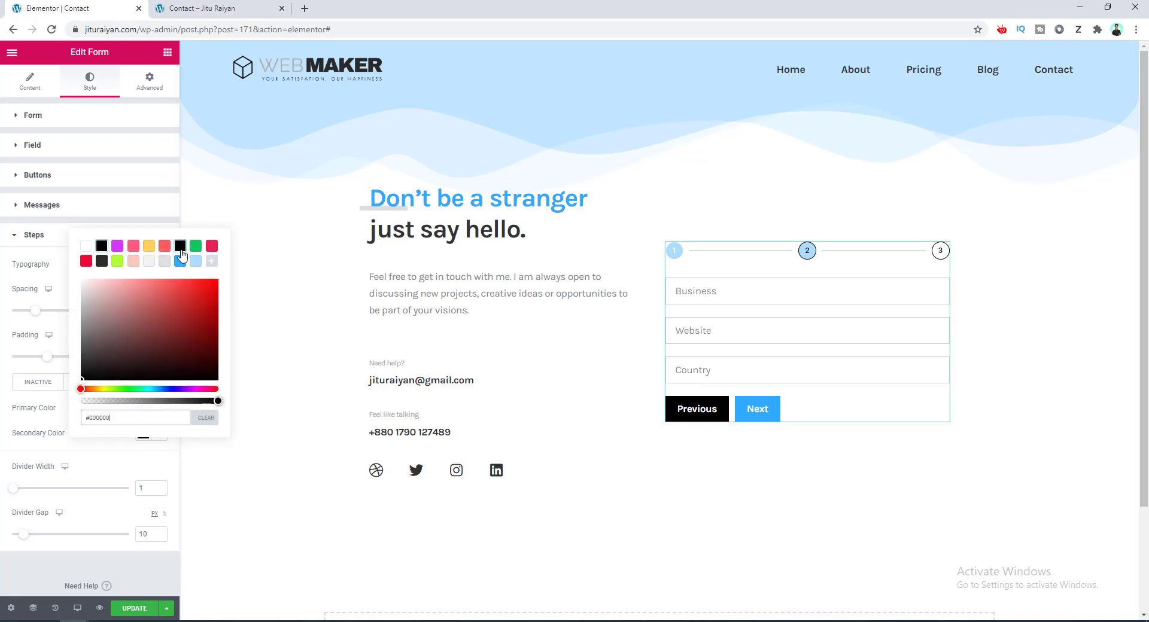
{"action": "left_click", "coordinate": [103, 455]}
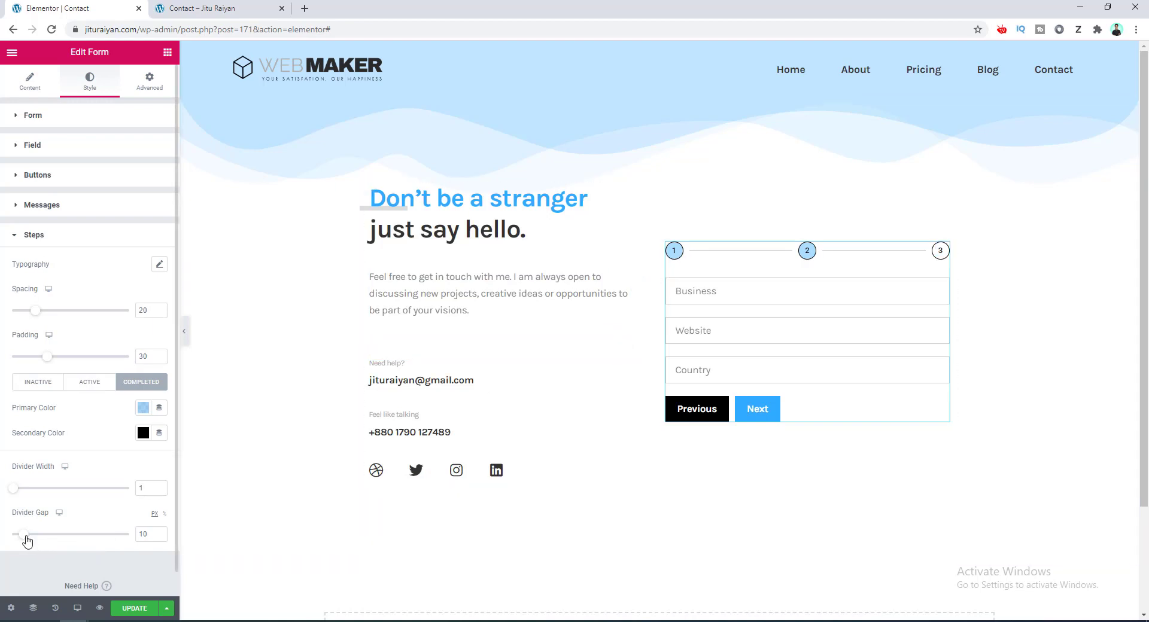
Set the divider gap to 13 and step spacing to 30, then advance the preview to step 3.
{"action": "left_click_drag", "start_coordinate": [25, 536], "coordinate": [34, 531]}
{"action": "left_click_drag", "start_coordinate": [37, 315], "coordinate": [47, 316]}
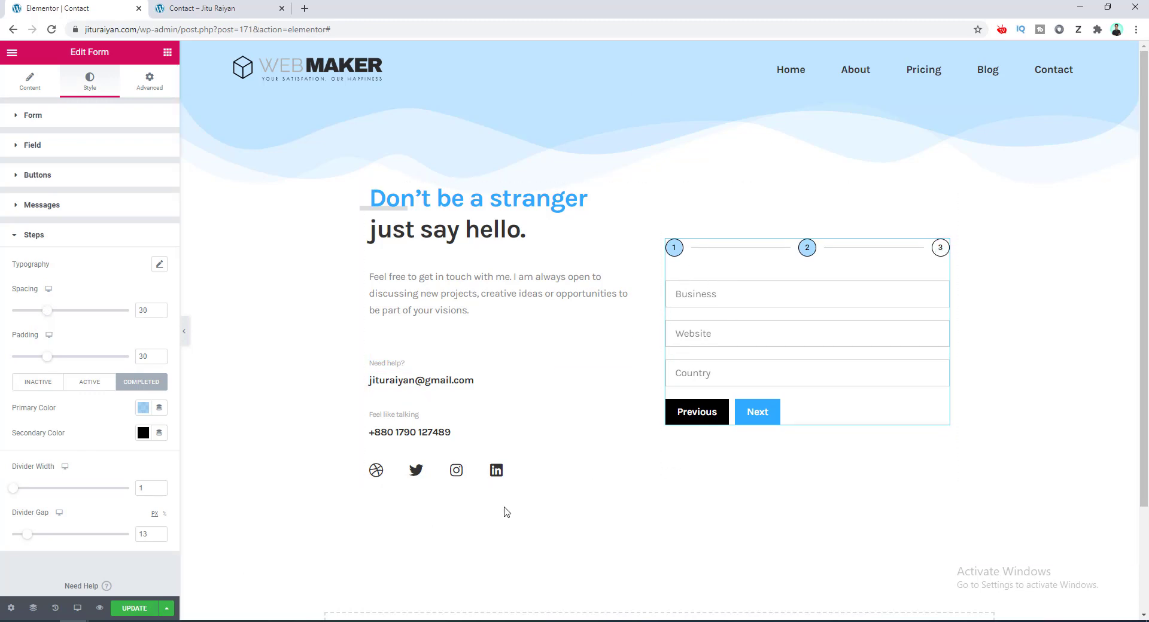
{"action": "left_click", "coordinate": [694, 412]}
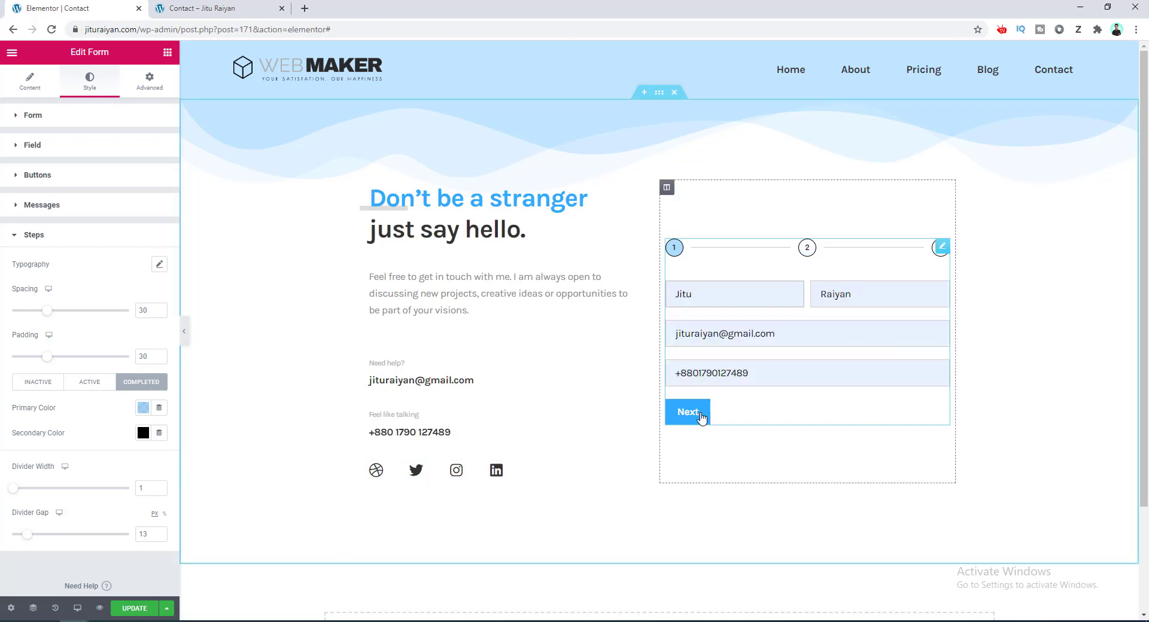
{"action": "left_click", "coordinate": [697, 419]}
{"action": "left_click", "coordinate": [757, 415]}
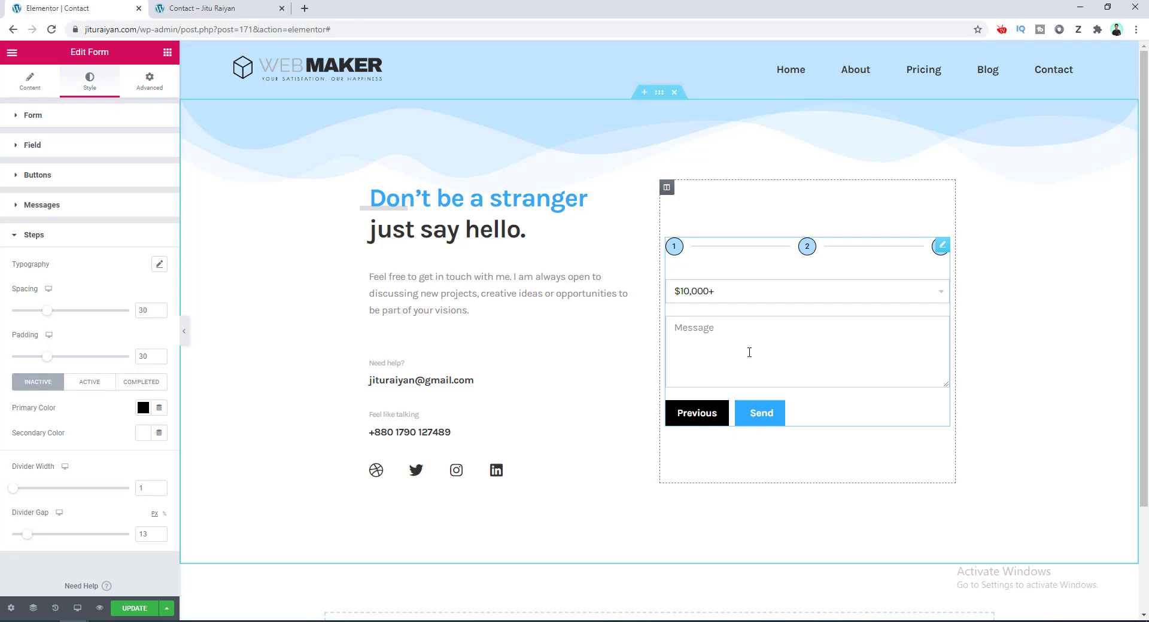
Try the Icon step type with star icons, then revert to Number & Text.
{"action": "left_click", "coordinate": [30, 84]}
{"action": "scroll", "coordinate": [40, 270], "scroll_direction": "down", "scroll_amount": 5}
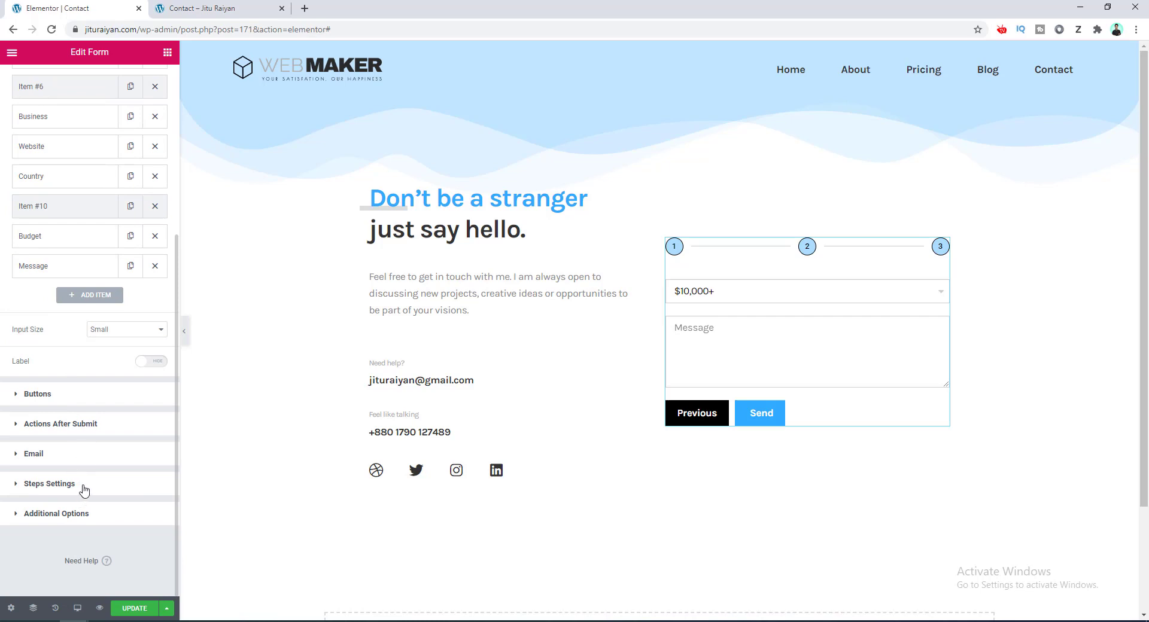
{"action": "left_click", "coordinate": [49, 484]}
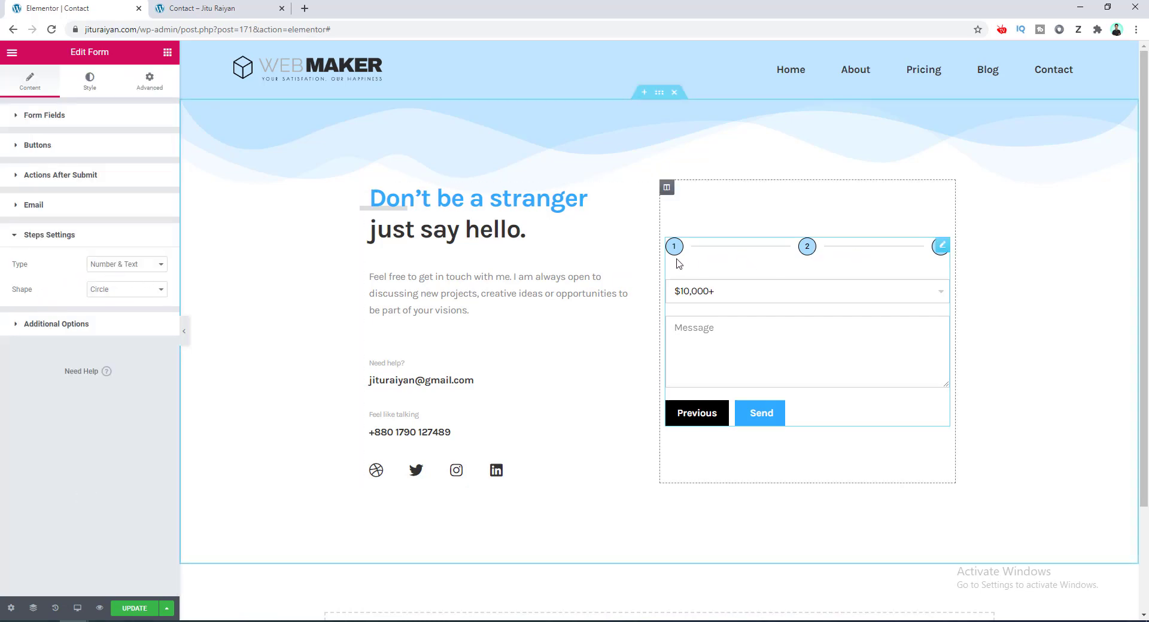
{"action": "left_click", "coordinate": [142, 265]}
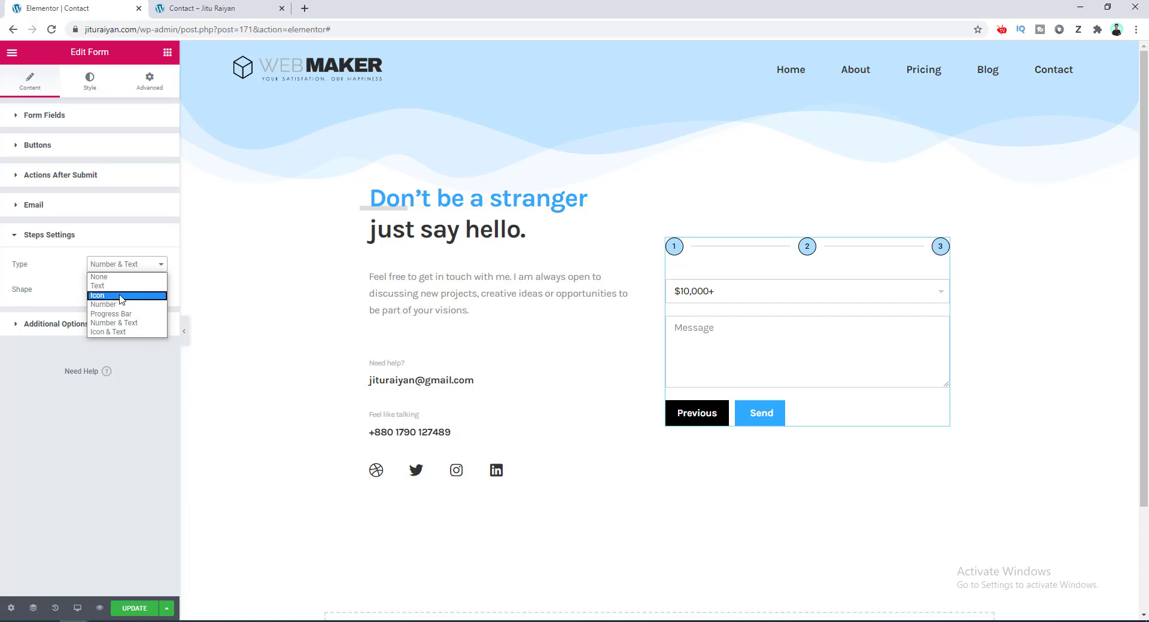
{"action": "left_click", "coordinate": [122, 295]}
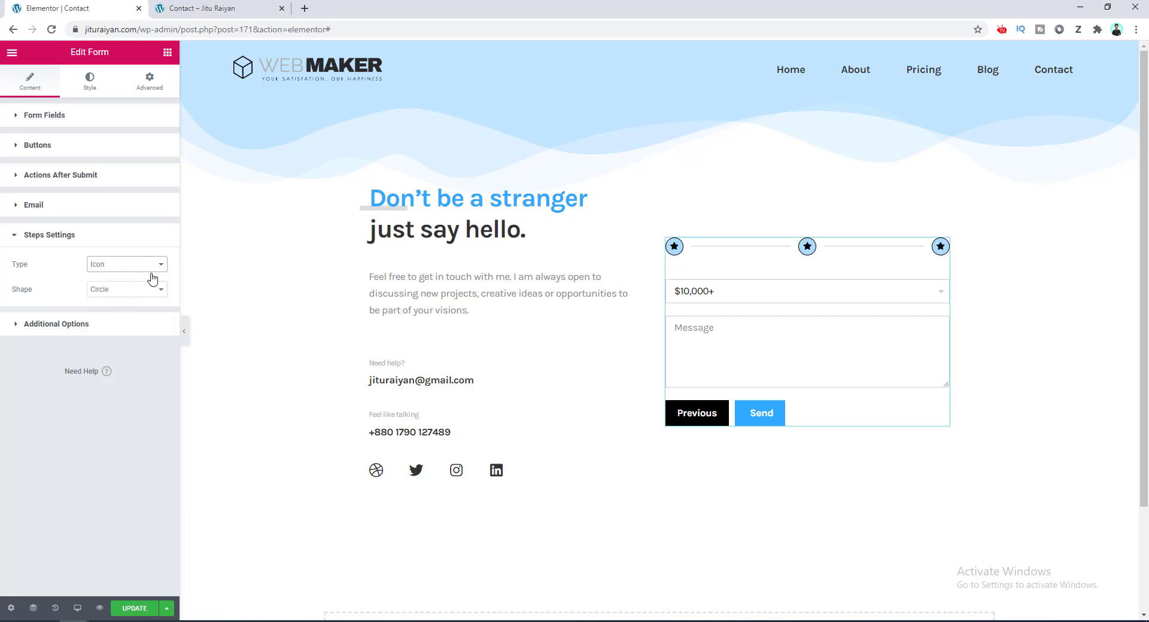
{"action": "left_click", "coordinate": [122, 269]}
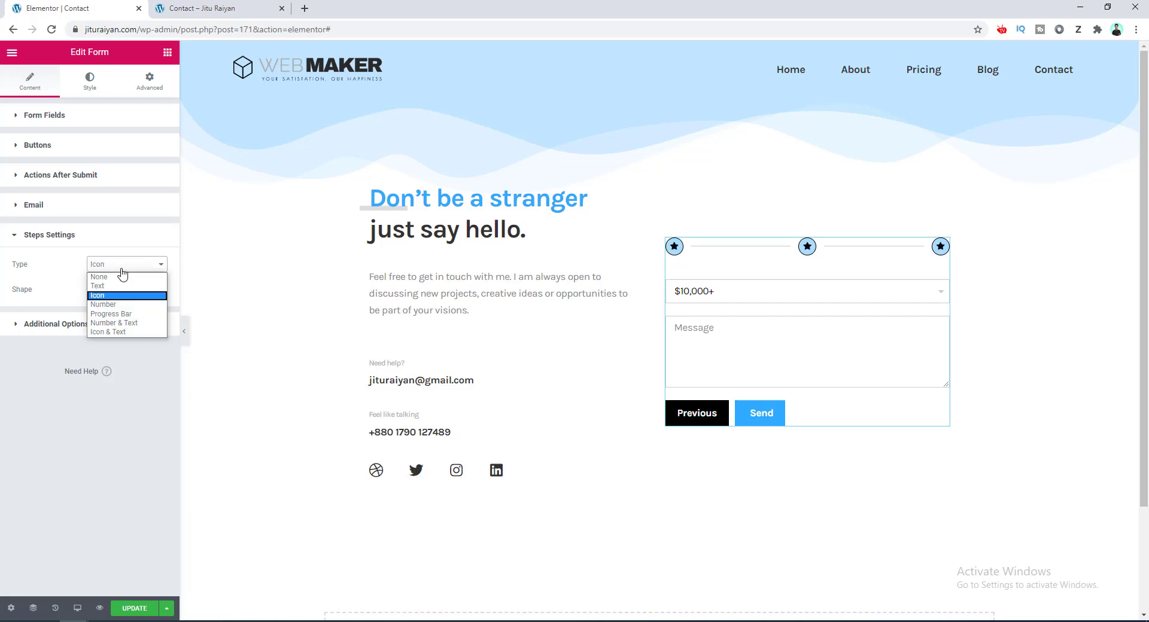
{"action": "left_click", "coordinate": [128, 323]}
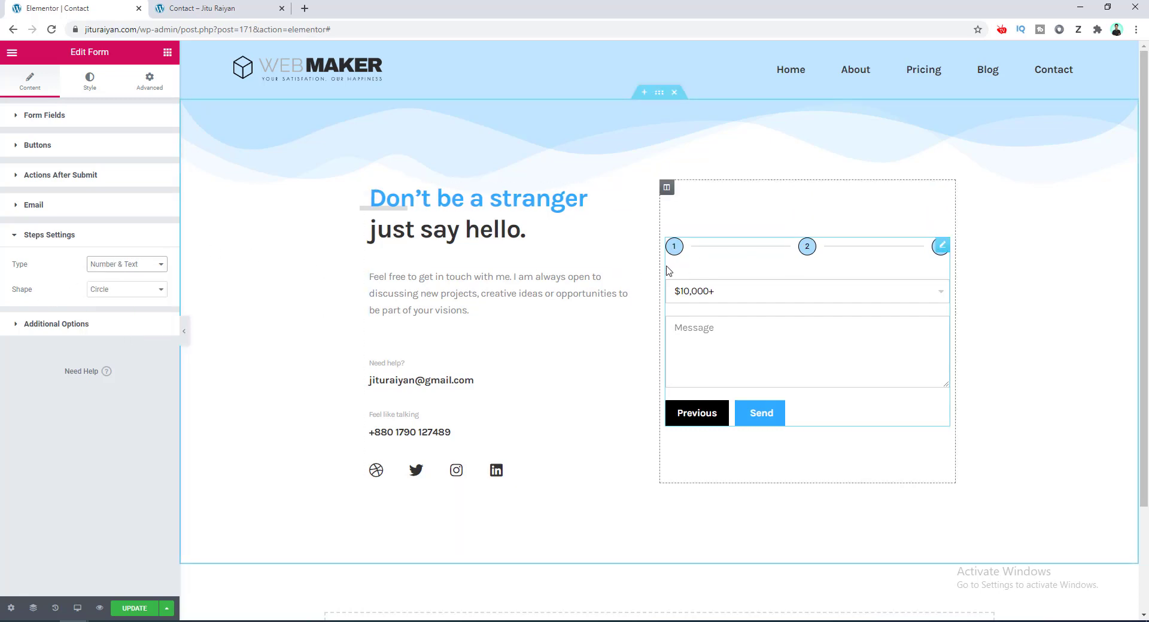
Label the first form step 'Basic info'.
{"action": "left_click", "coordinate": [89, 117]}
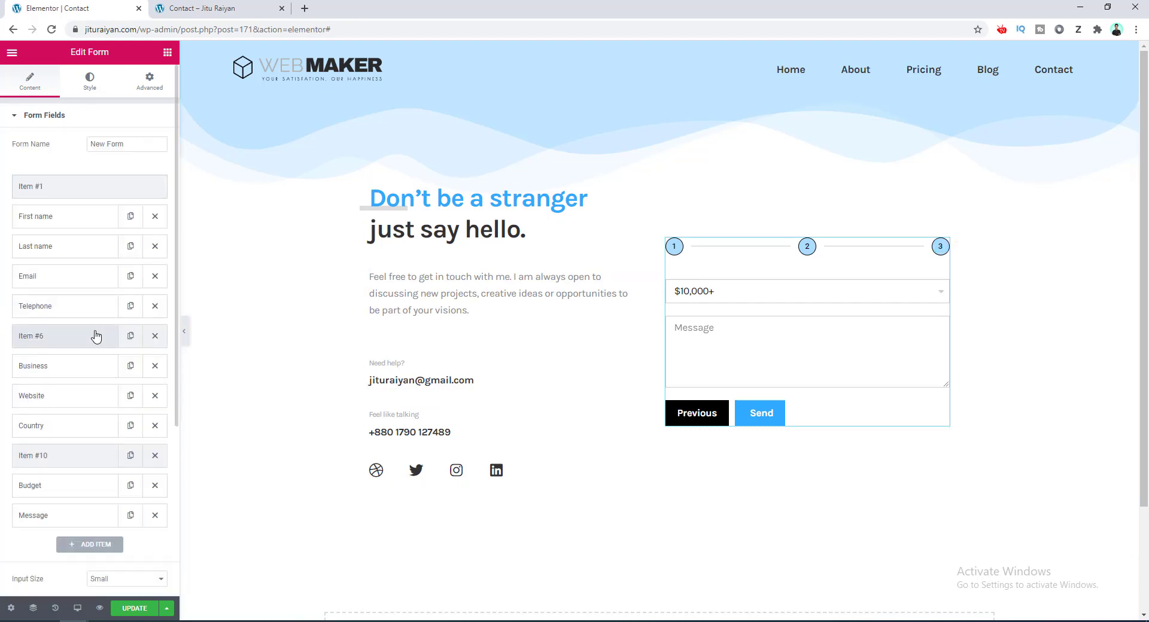
{"action": "left_click", "coordinate": [97, 193]}
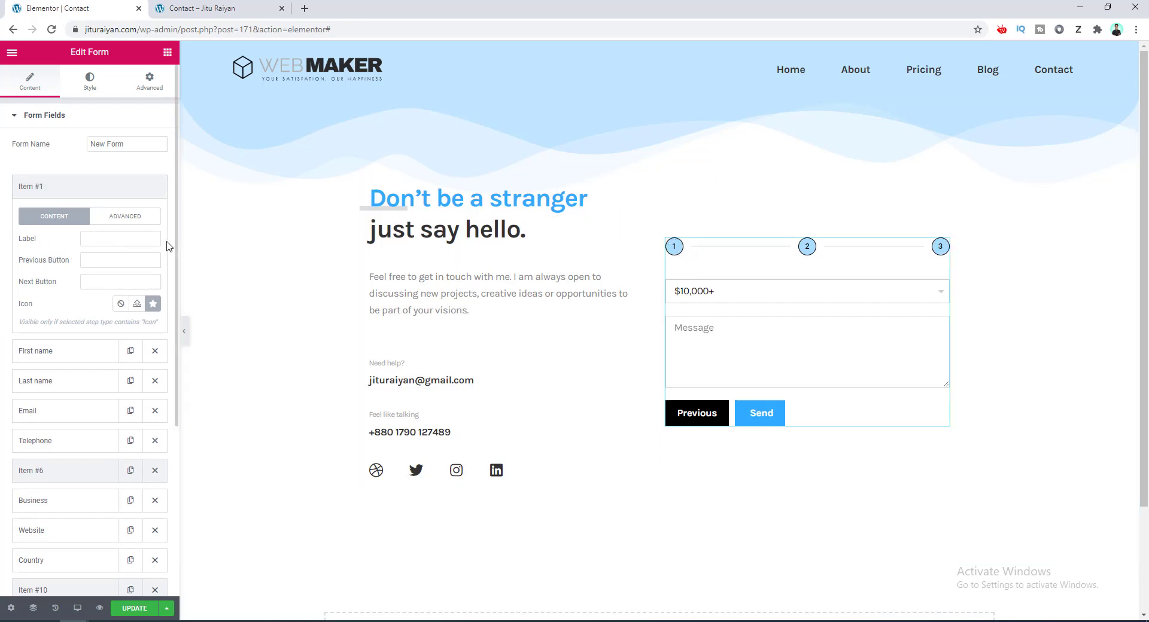
{"action": "left_click", "coordinate": [142, 239]}
{"action": "type", "text": "Basic "}
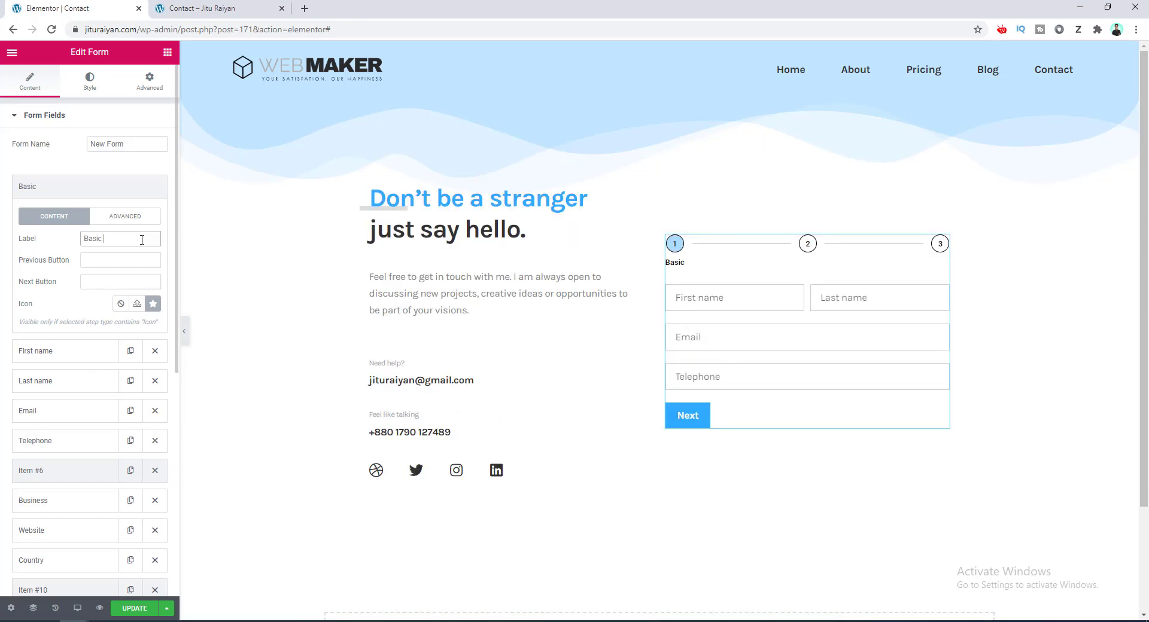
{"action": "type", "text": "info"}
{"action": "left_click", "coordinate": [36, 470]}
Label the second form step 'Additional info'.
{"action": "left_click", "coordinate": [116, 405]}
{"action": "scroll", "coordinate": [96, 389], "scroll_direction": "down", "scroll_amount": 2}
{"action": "type", "text": "Addit info"}
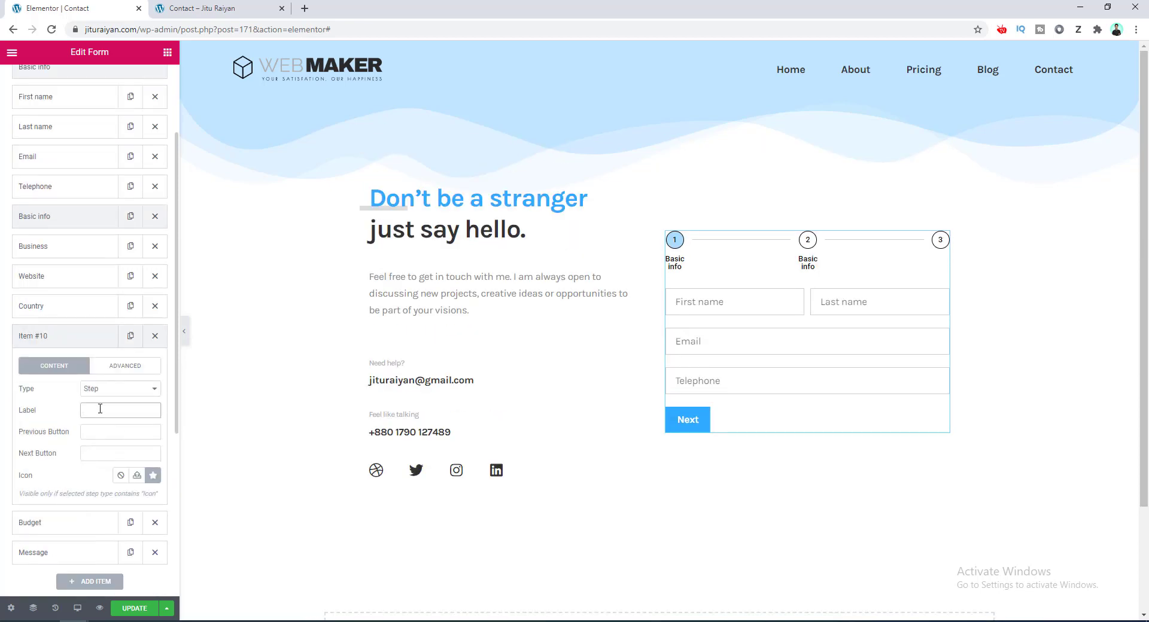
{"action": "type", "text": "ional"}
{"action": "left_click", "coordinate": [60, 216]}
Label the third step 'Final info' and browse the Additional info step's icons without choosing one.
{"action": "left_click", "coordinate": [78, 336]}
{"action": "left_click", "coordinate": [62, 409]}
{"action": "type", "text": "Final info"}
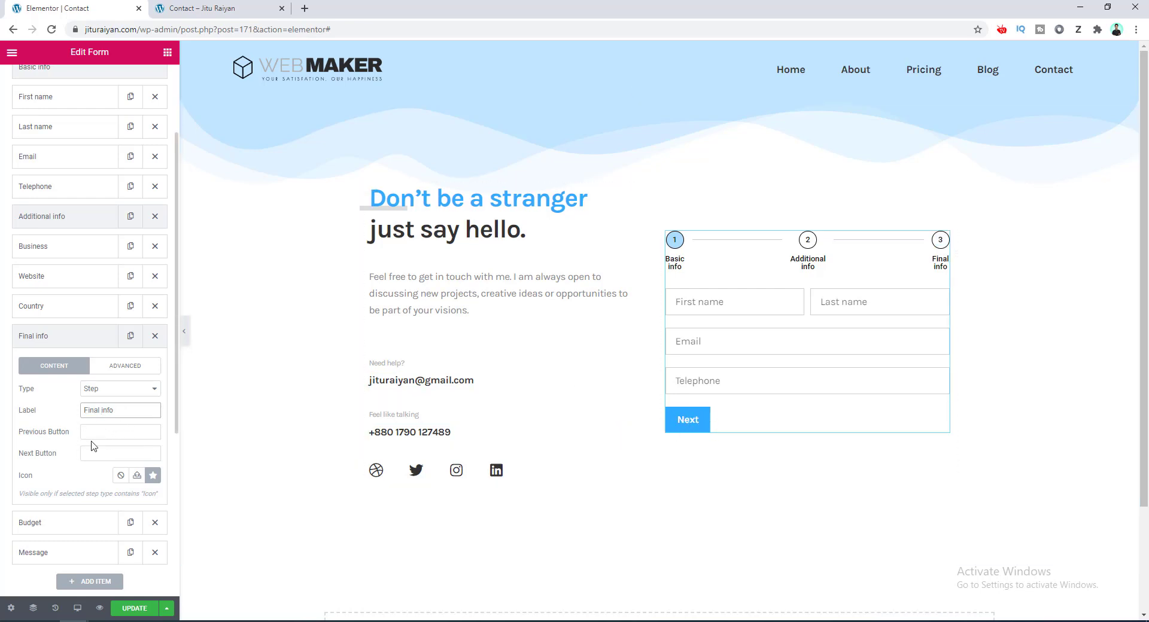
{"action": "left_click", "coordinate": [80, 221]}
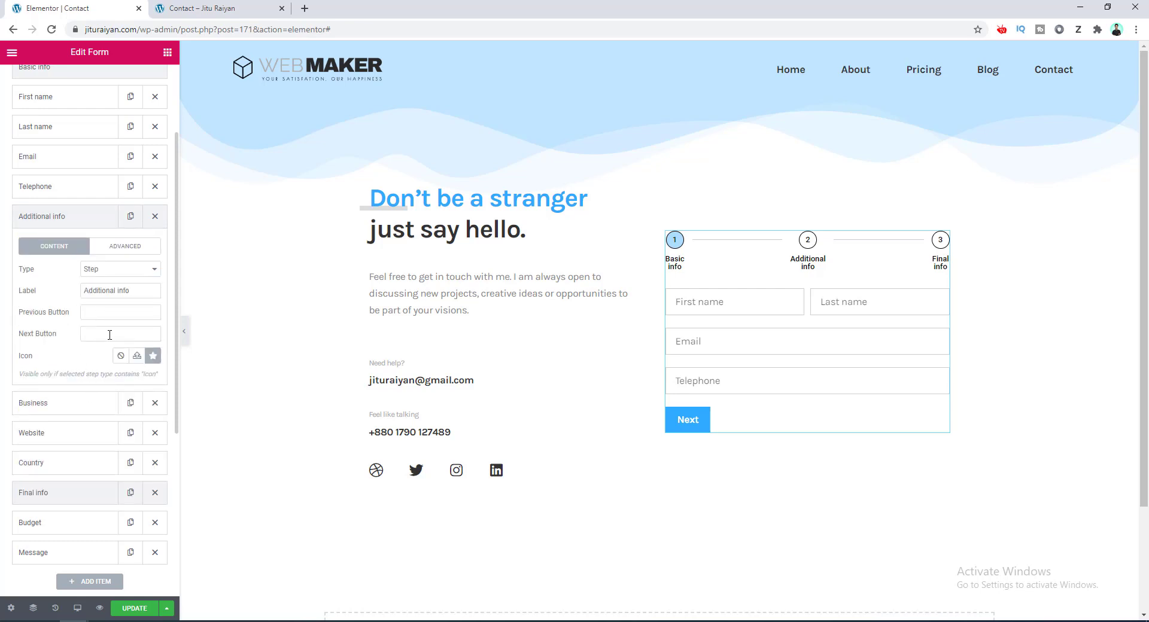
{"action": "left_click", "coordinate": [153, 357]}
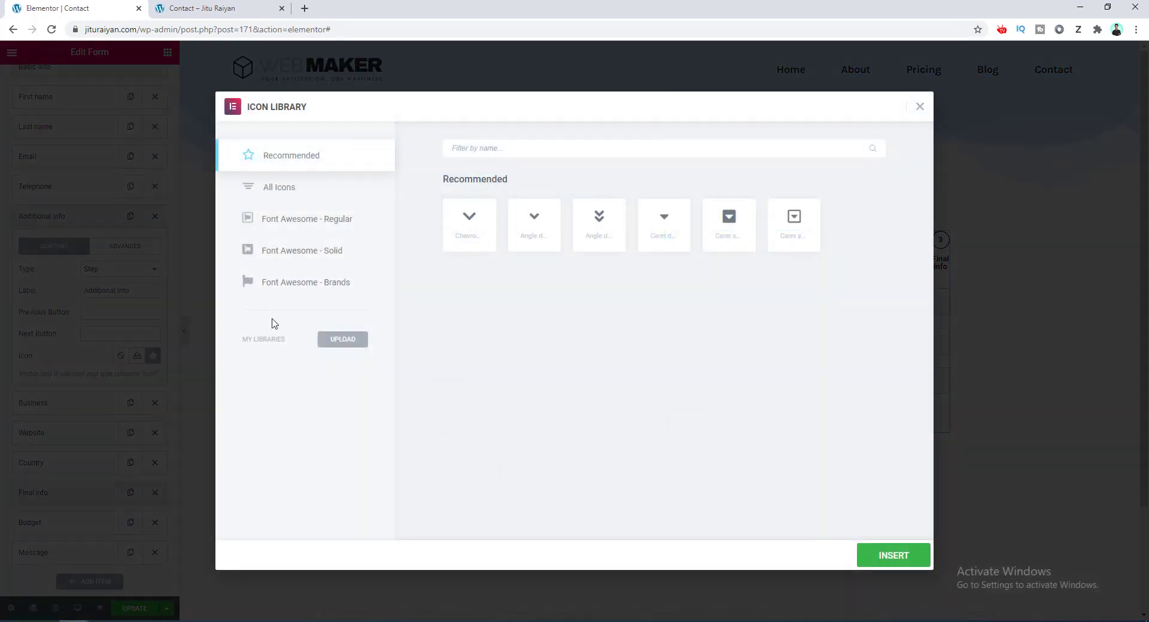
{"action": "left_click", "coordinate": [920, 108]}
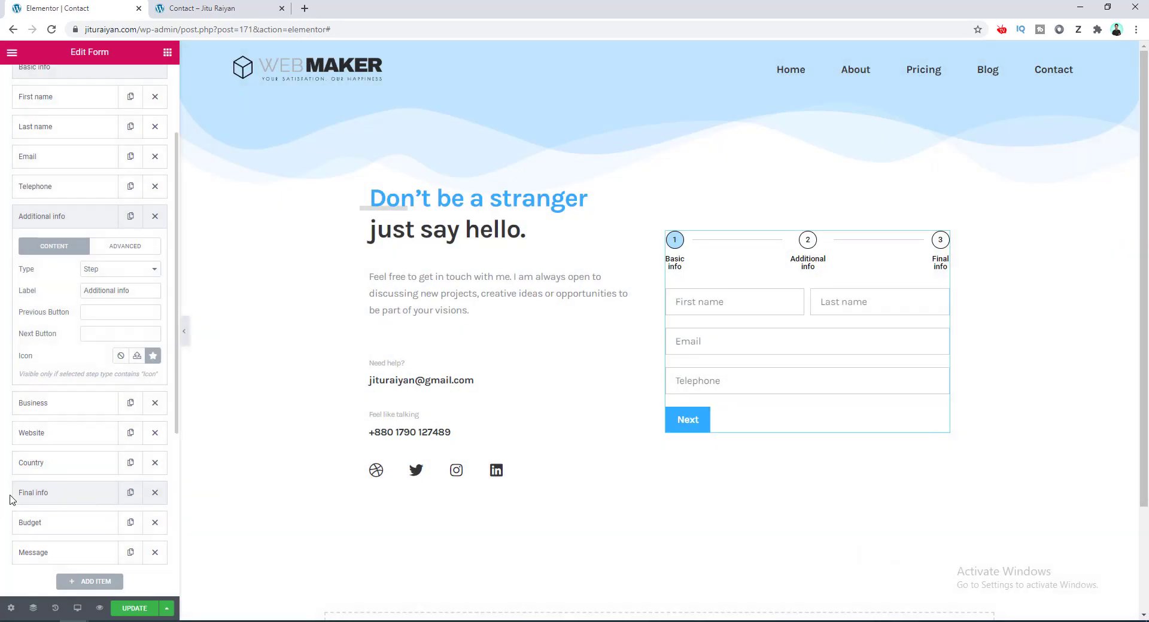
Switch the step indicator shape to Square, then back to Circle.
{"action": "scroll", "coordinate": [10, 499], "scroll_direction": "down", "scroll_amount": 5}
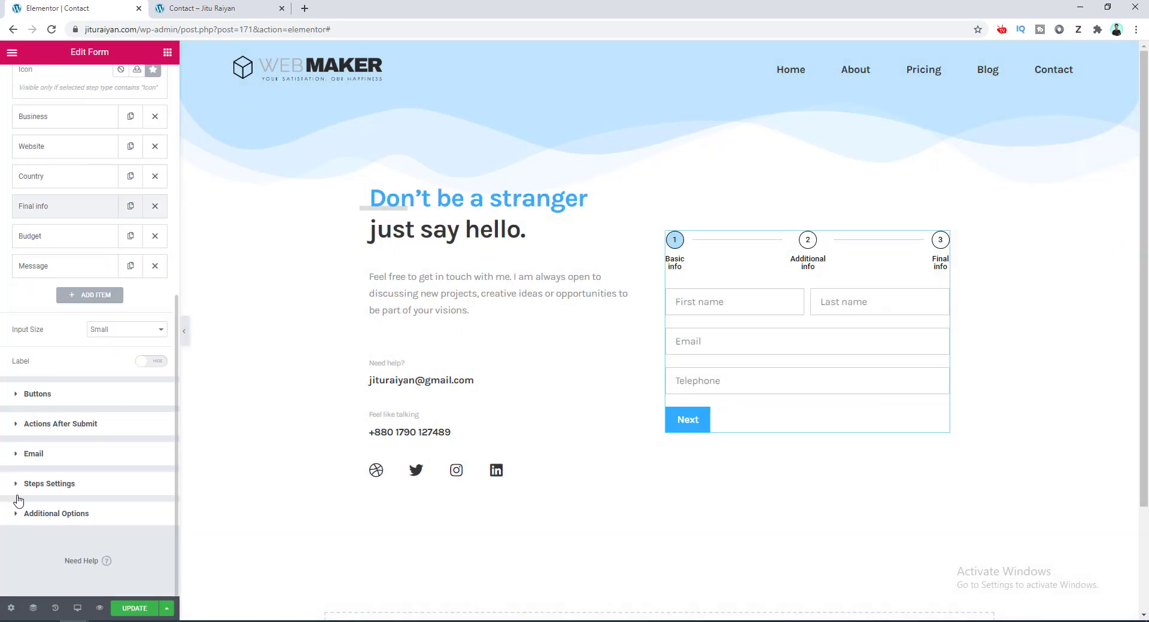
{"action": "left_click", "coordinate": [51, 486]}
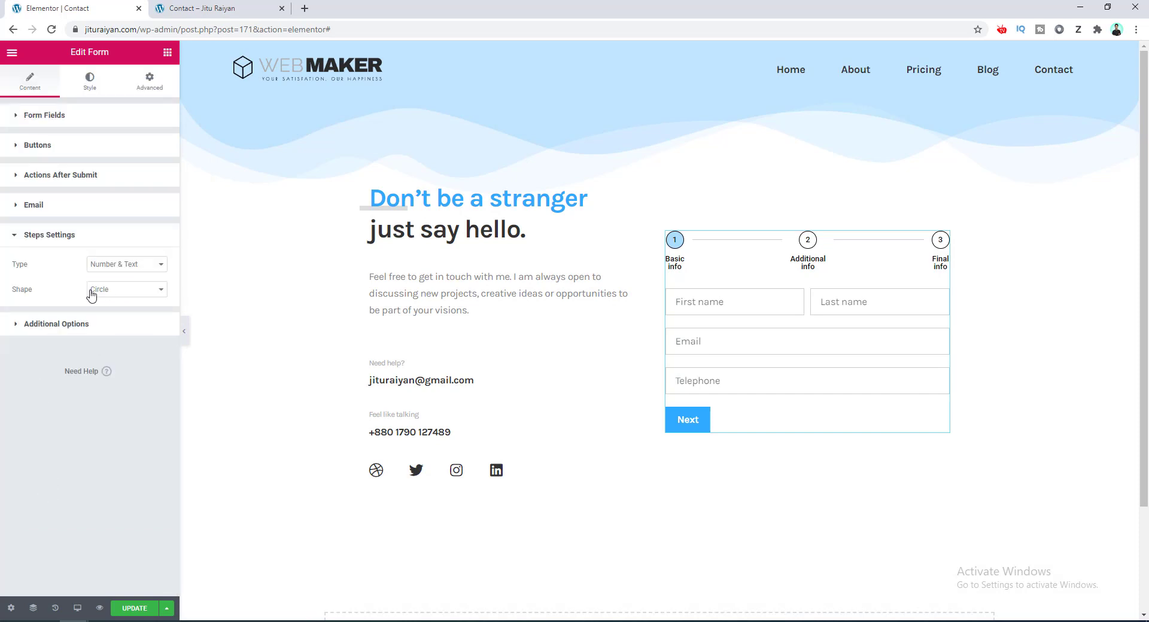
{"action": "left_click", "coordinate": [139, 292]}
{"action": "left_click", "coordinate": [133, 312]}
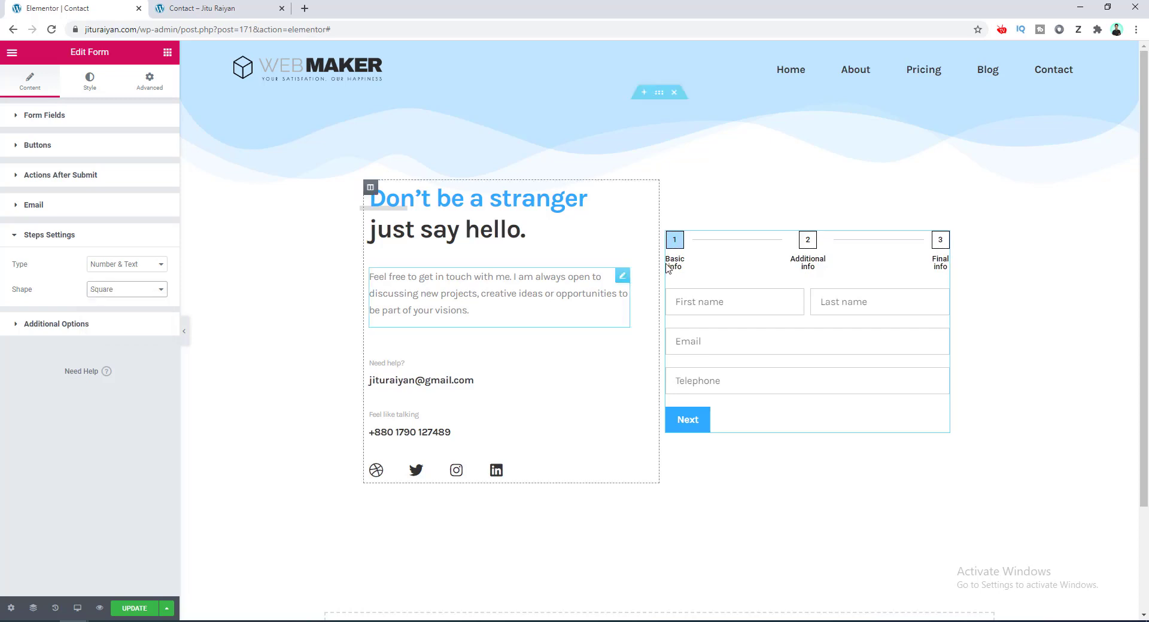
{"action": "left_click", "coordinate": [123, 291]}
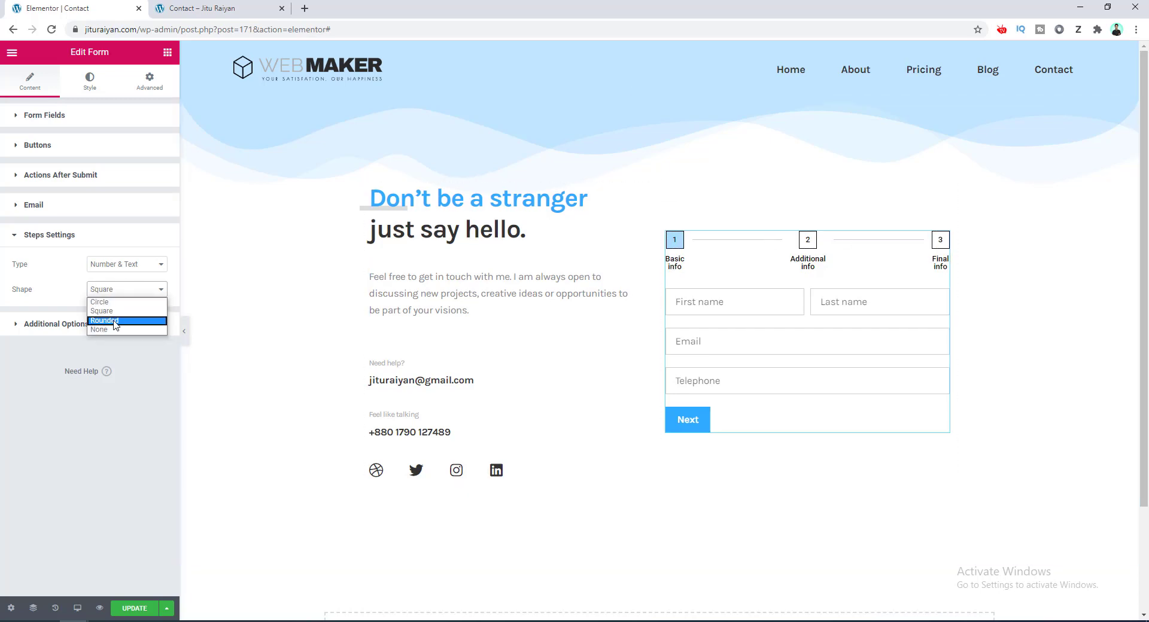
{"action": "left_click", "coordinate": [113, 302]}
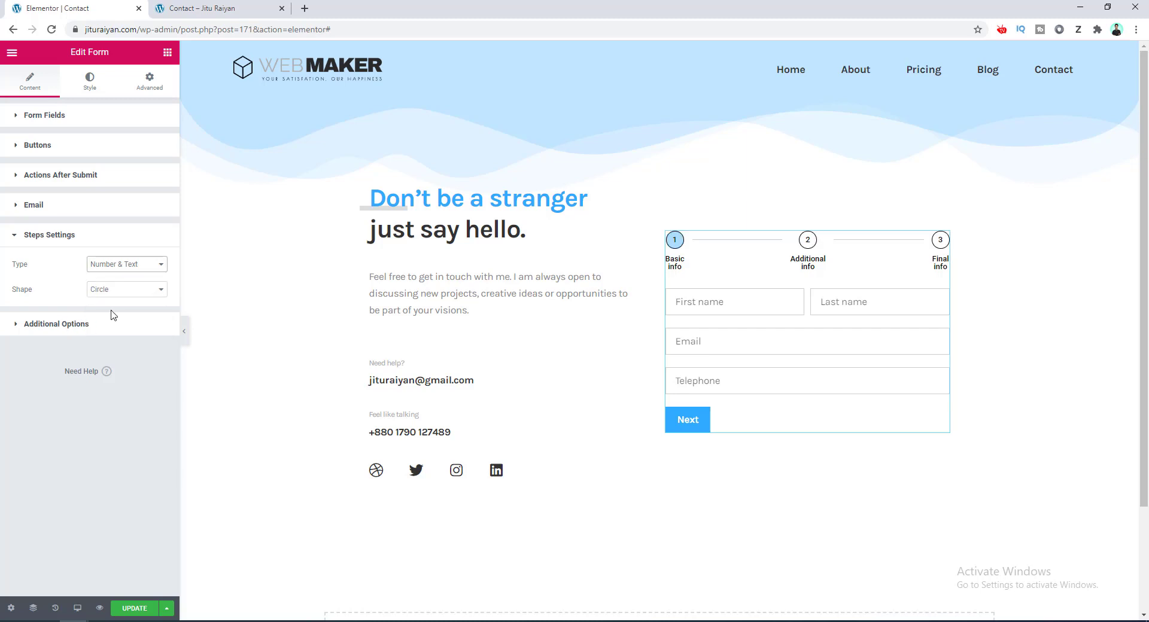
Set the step type to Progress Bar and expand the Style tab's Steps section.
{"action": "left_click", "coordinate": [122, 267]}
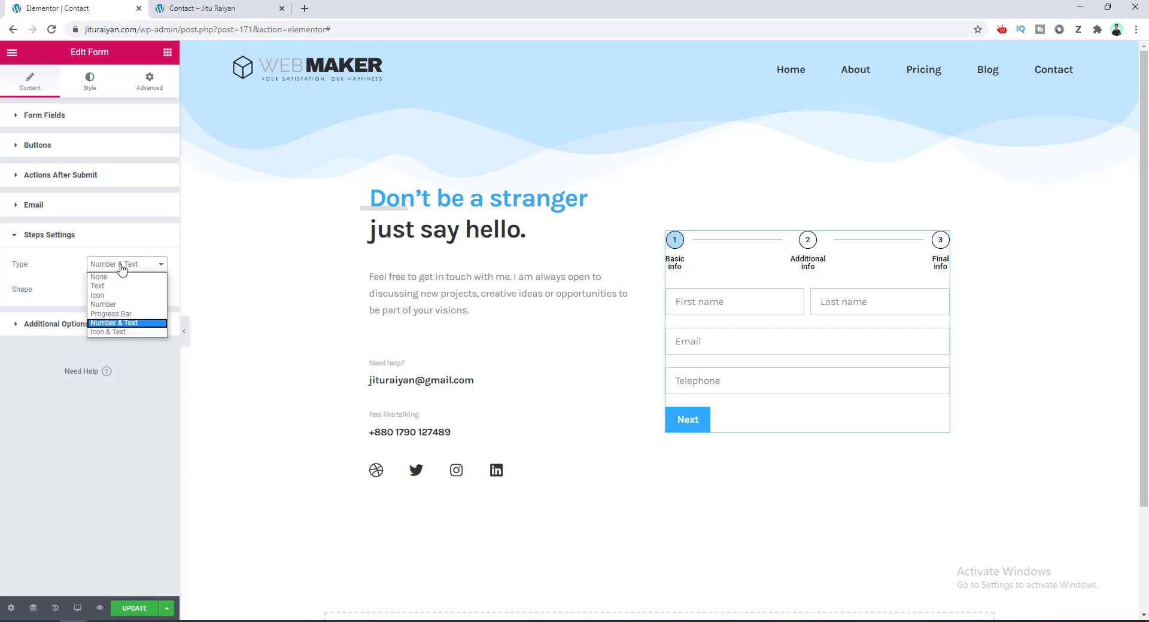
{"action": "left_click", "coordinate": [125, 314]}
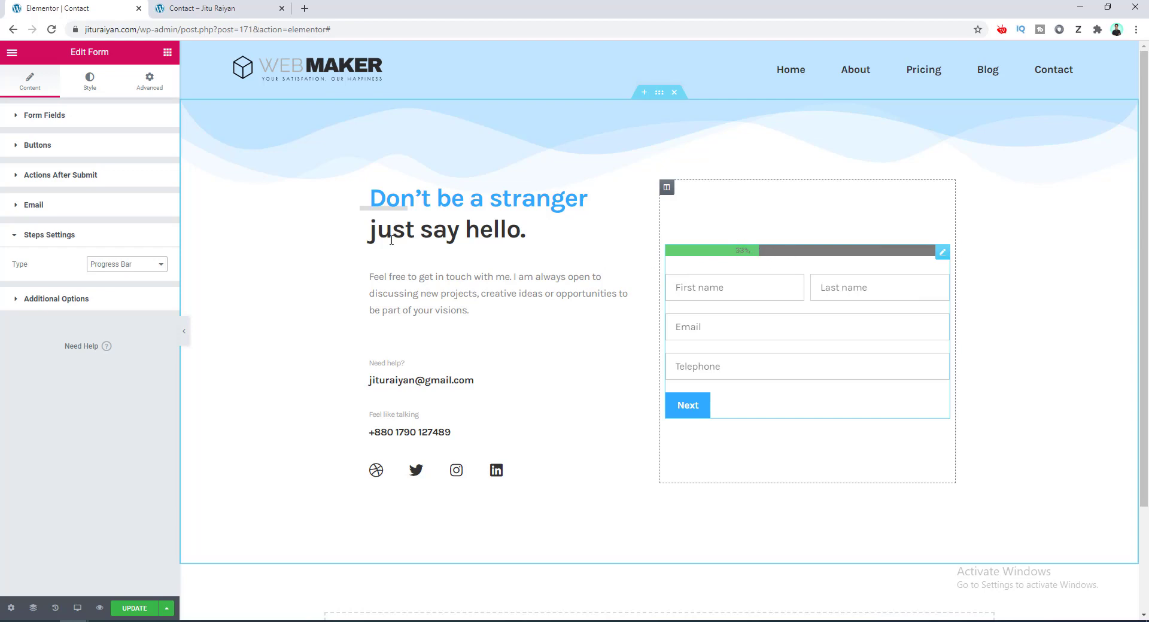
{"action": "left_click", "coordinate": [92, 84]}
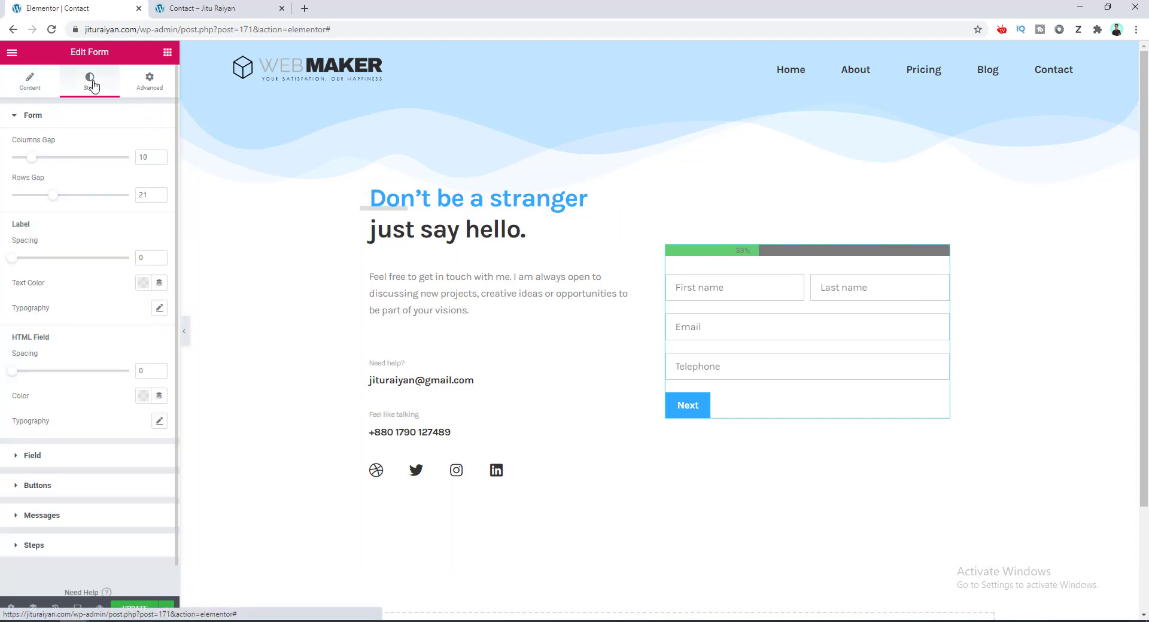
{"action": "left_click", "coordinate": [68, 552]}
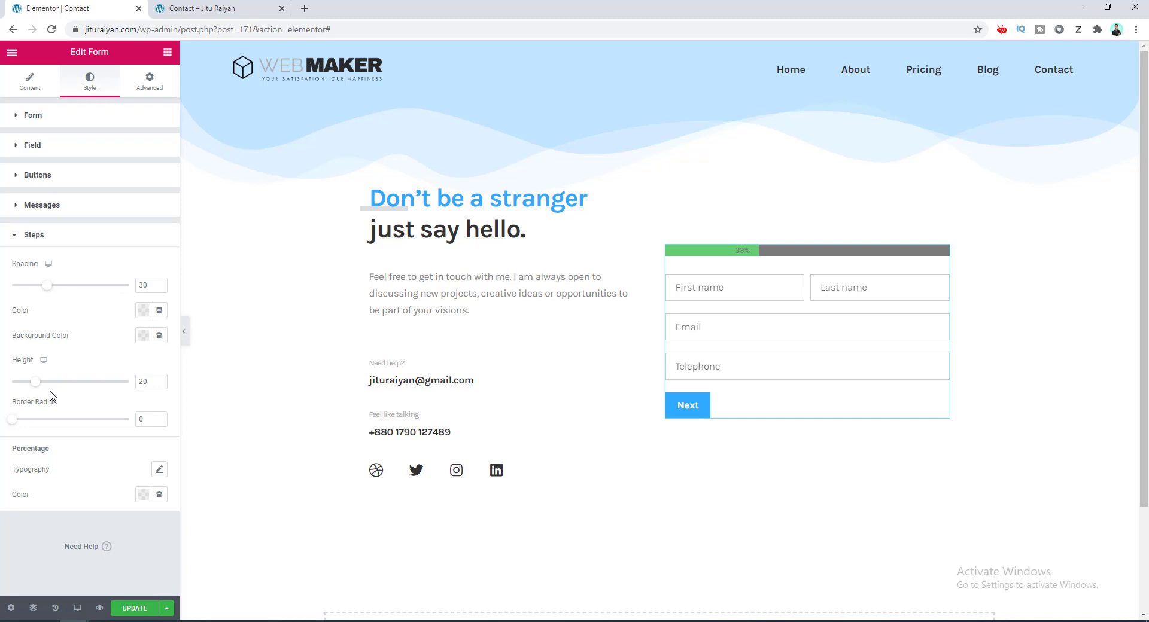
Set the step type back to Number with circle shape and update the page.
{"action": "left_click", "coordinate": [25, 86]}
{"action": "scroll", "coordinate": [60, 329], "scroll_direction": "down", "scroll_amount": 4}
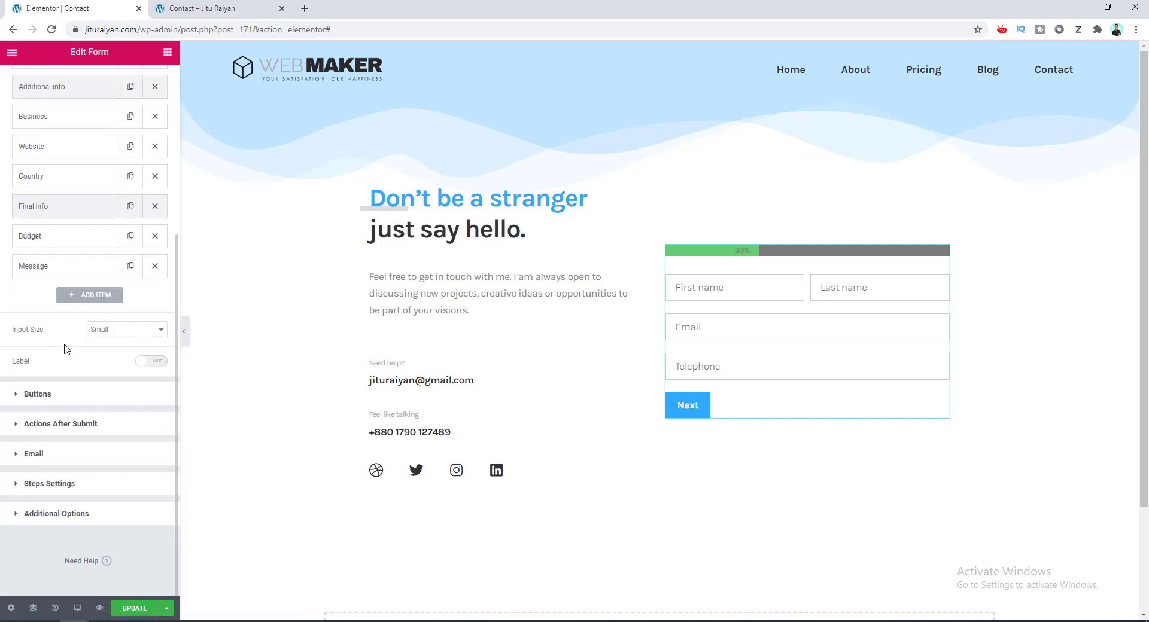
{"action": "left_click", "coordinate": [100, 487]}
{"action": "left_click", "coordinate": [133, 264]}
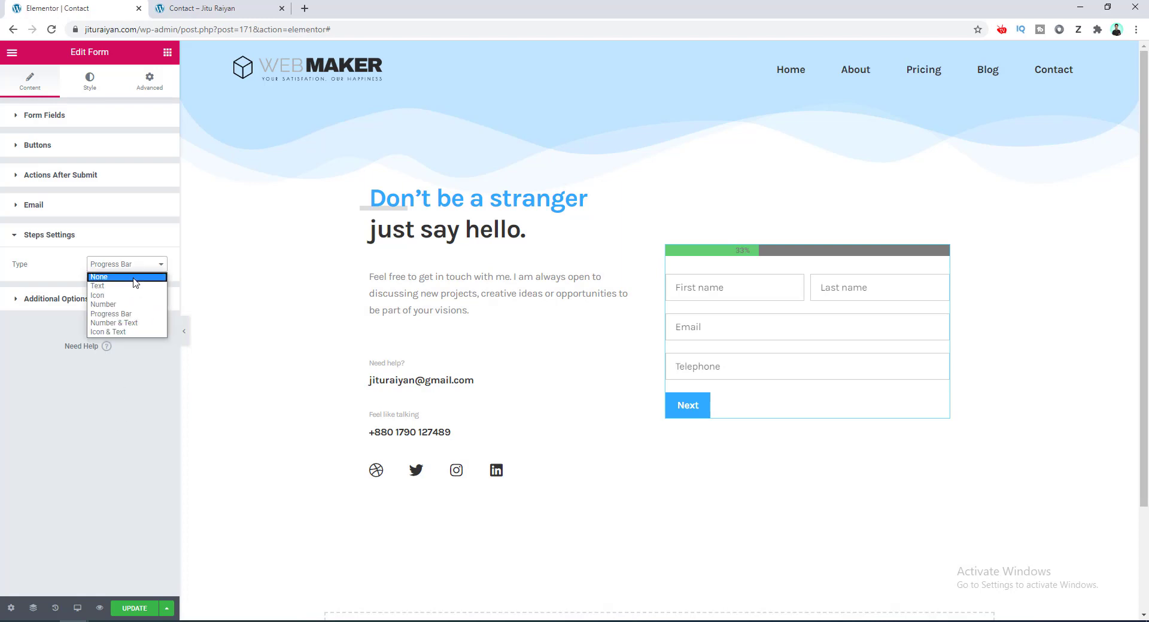
{"action": "left_click", "coordinate": [130, 304]}
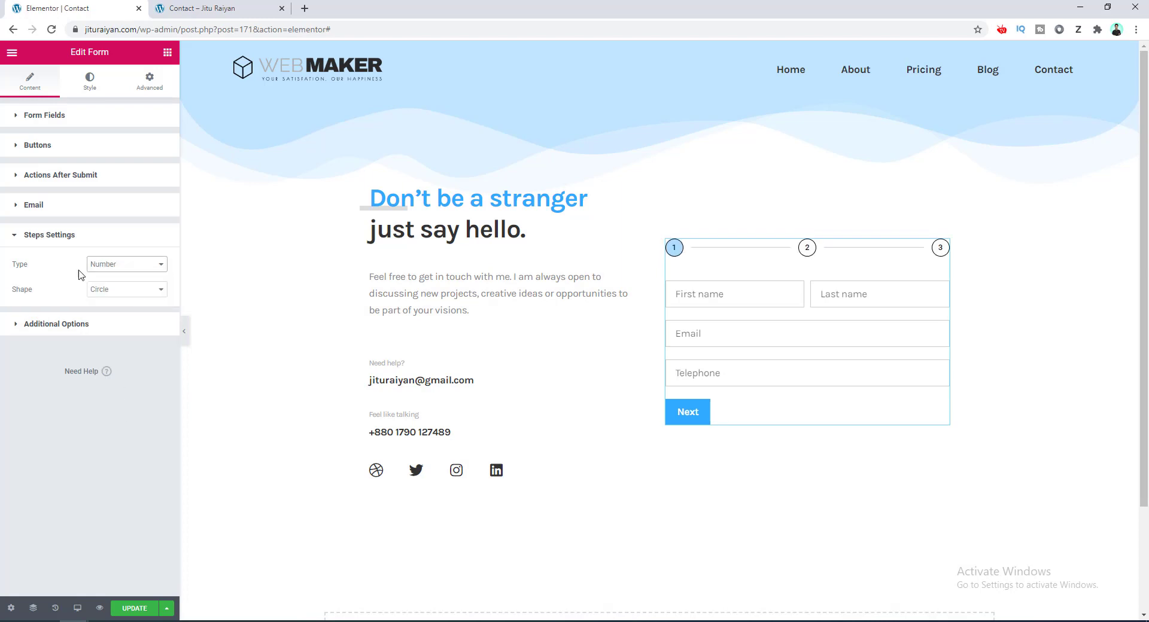
{"action": "left_click", "coordinate": [134, 609]}
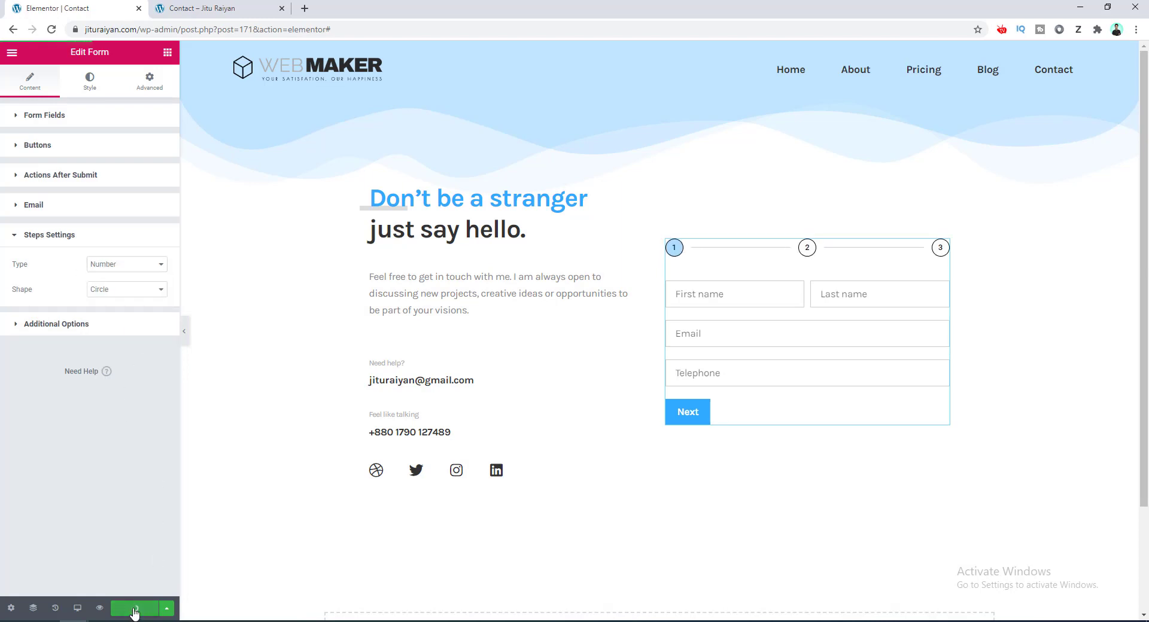
Preview the page and fill step 1 with the tester's first name, email and phone number.
{"action": "left_click", "coordinate": [99, 609]}
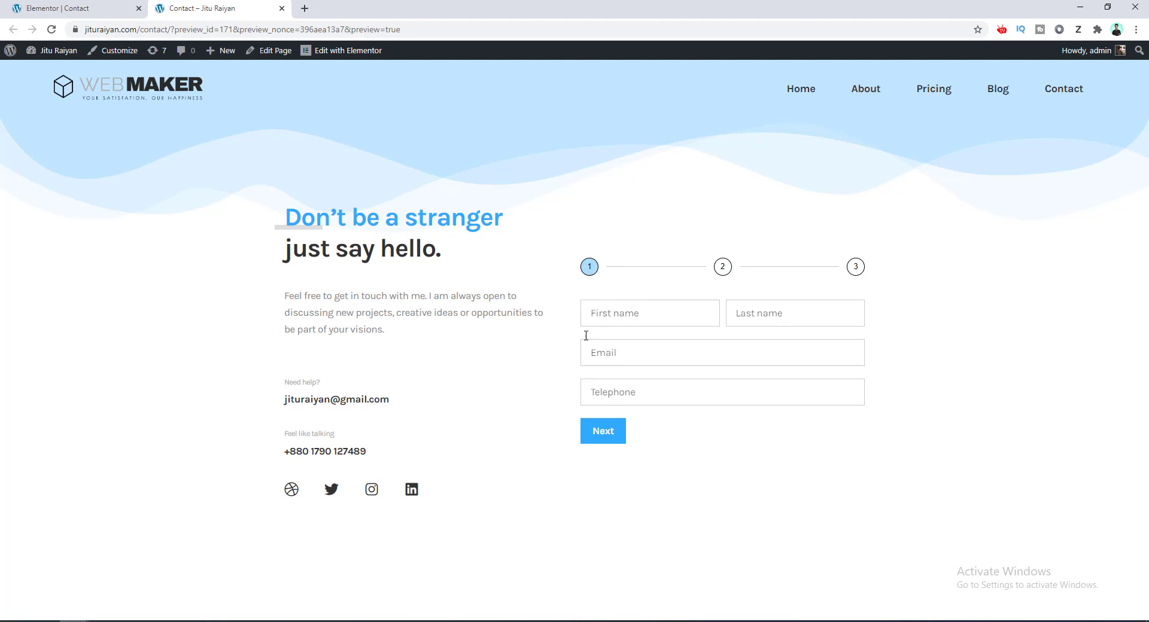
{"action": "left_click", "coordinate": [620, 365]}
{"action": "left_click", "coordinate": [744, 316]}
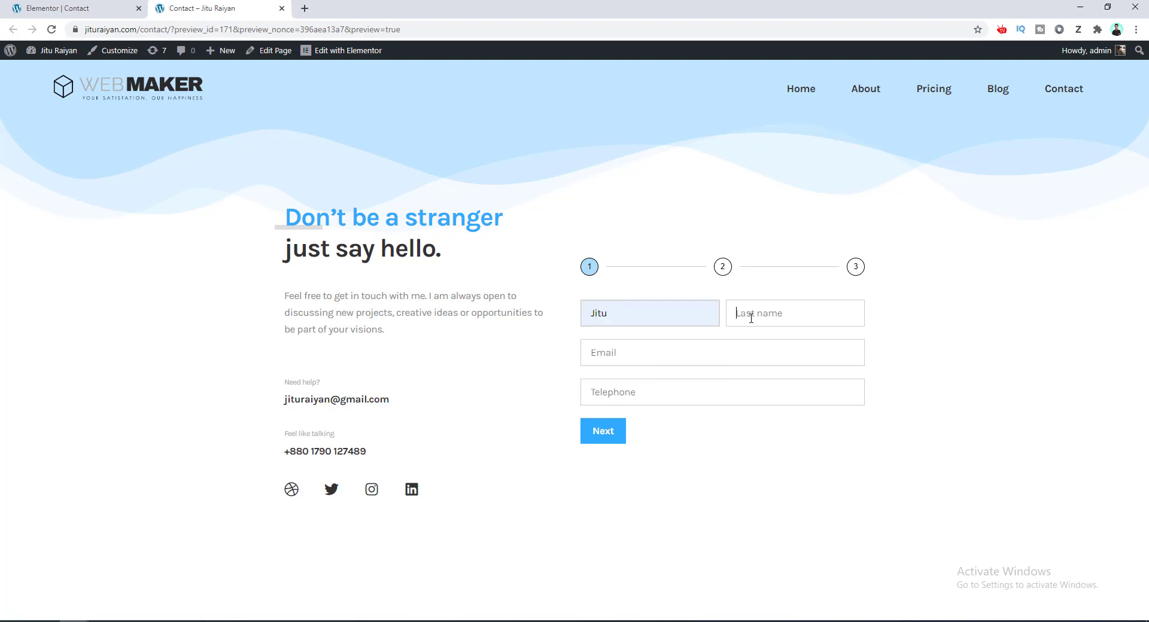
{"action": "type", "text": "Raiyan"}
{"action": "key", "text": "Tab"}
{"action": "left_click", "coordinate": [671, 382]}
{"action": "key", "text": "Tab"}
{"action": "key", "text": "Return"}
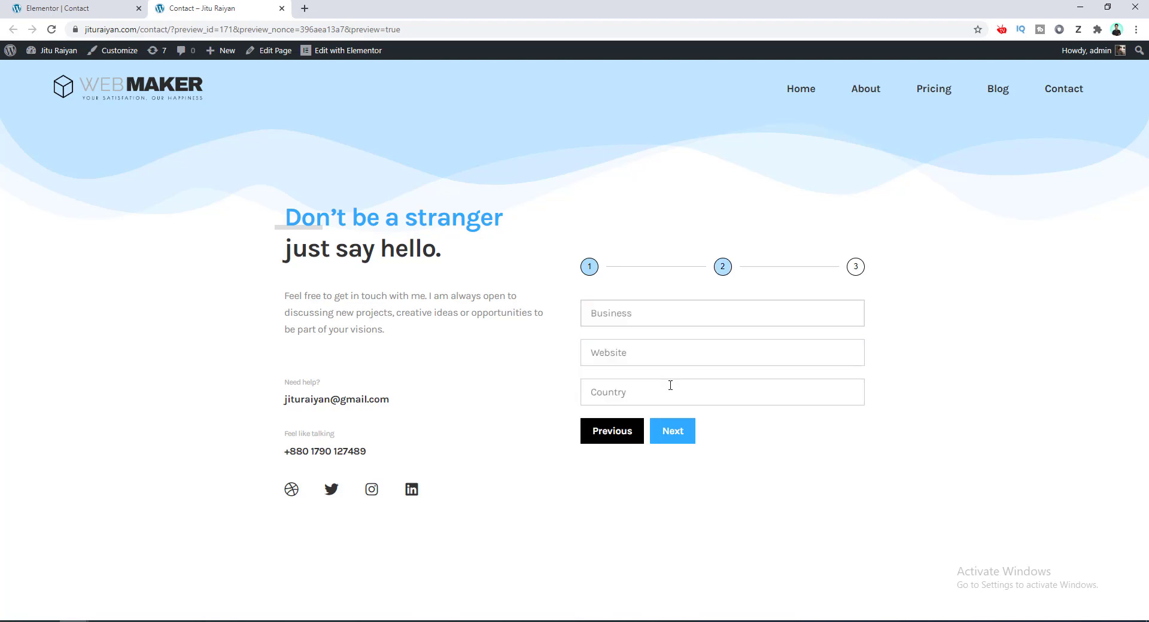
Enter Business 'Digital Agency', Website 'makedreamwebsite.com' and Country 'Bangladesh' on step 2.
{"action": "left_click", "coordinate": [670, 320]}
{"action": "type", "text": "Digital Agency"}
{"action": "key", "text": "Tab"}
{"action": "type", "text": "makedreamwebsite.com"}
{"action": "key", "text": "Tab"}
{"action": "type", "text": "Bangladesh"}
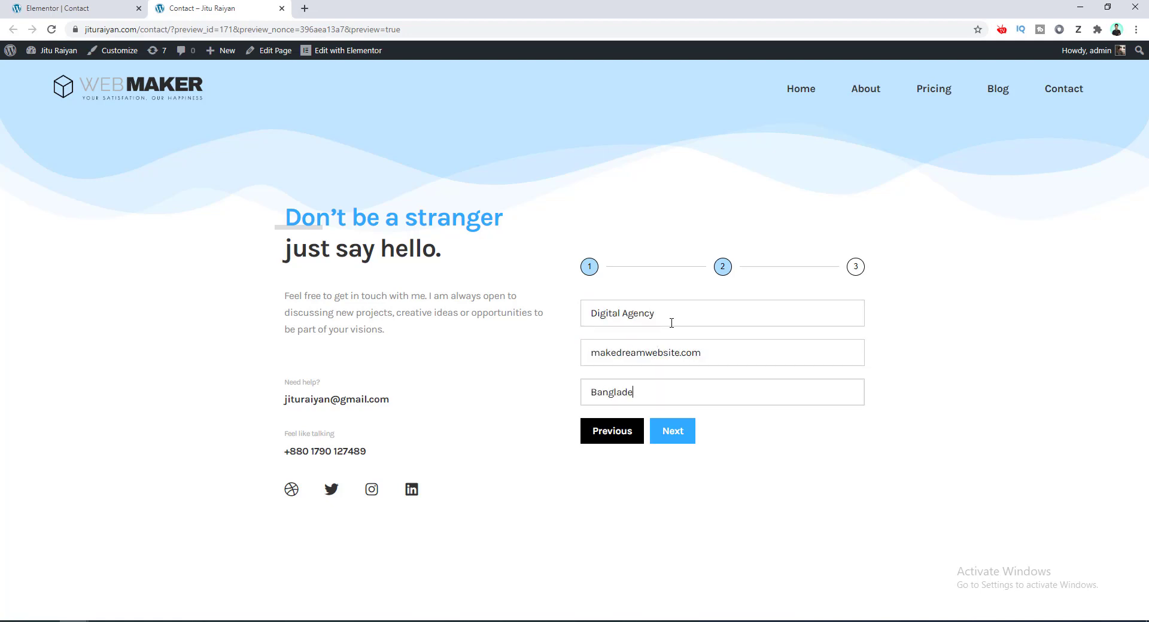
{"action": "key", "text": "Return"}
Write the message 'We need to redesign our website.' and send the form.
{"action": "left_click", "coordinate": [676, 359]}
{"action": "type", "text": "We need to redesign our website."}
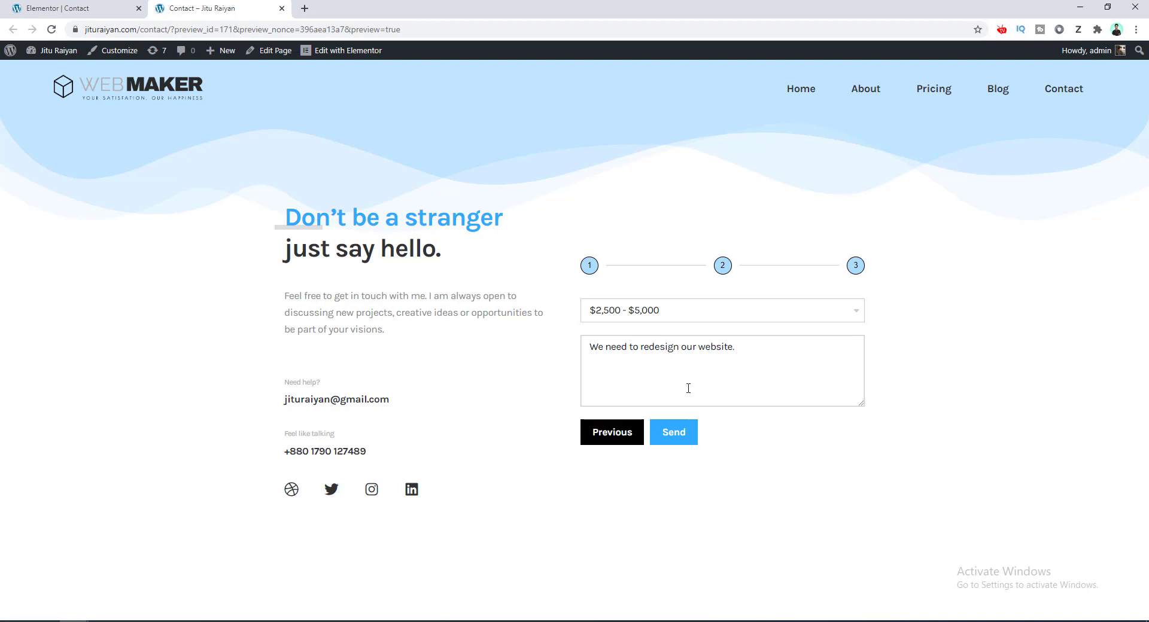
{"action": "left_click", "coordinate": [680, 439]}
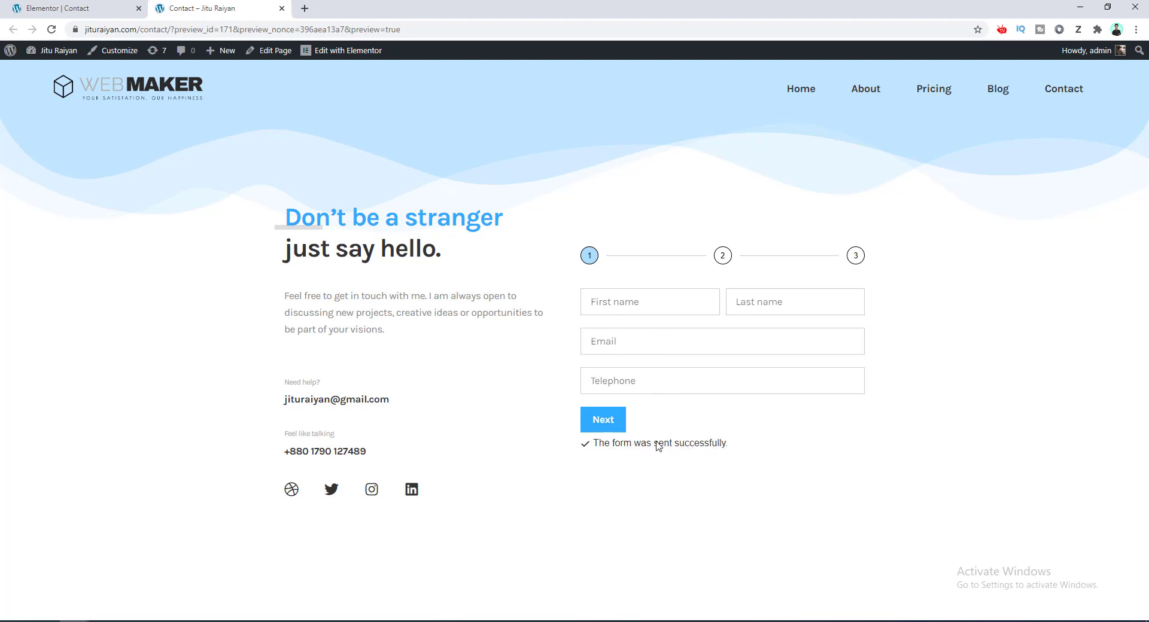
{"action": "left_click", "coordinate": [99, 6]}
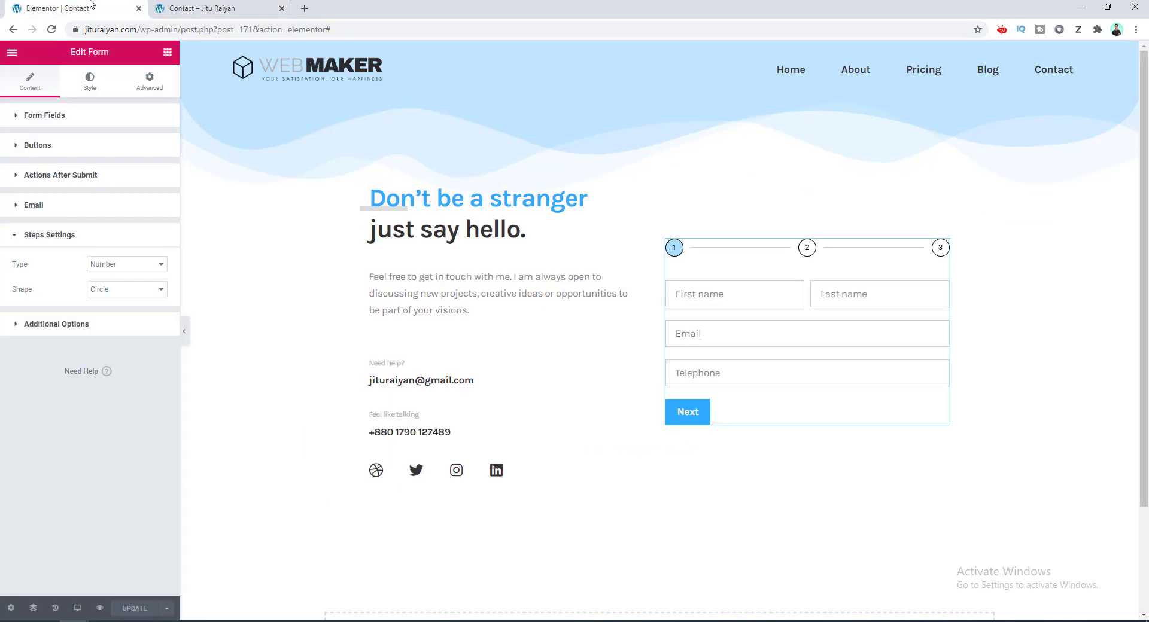
Expand the Messages section in the form's Style tab.
{"action": "left_click", "coordinate": [90, 80]}
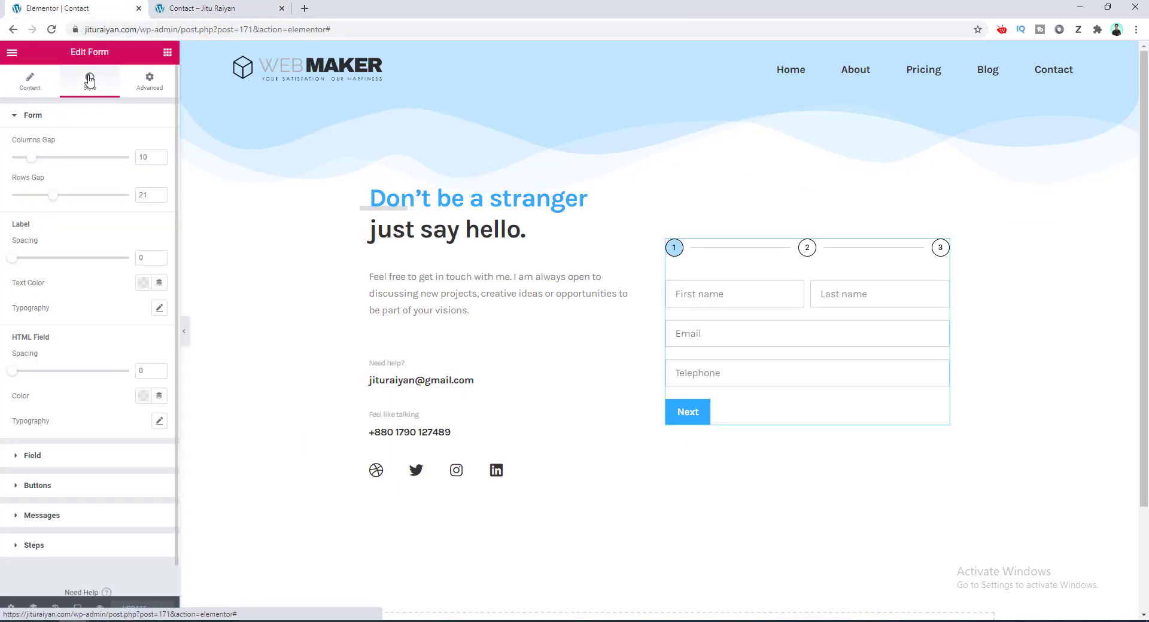
{"action": "left_click", "coordinate": [127, 517]}
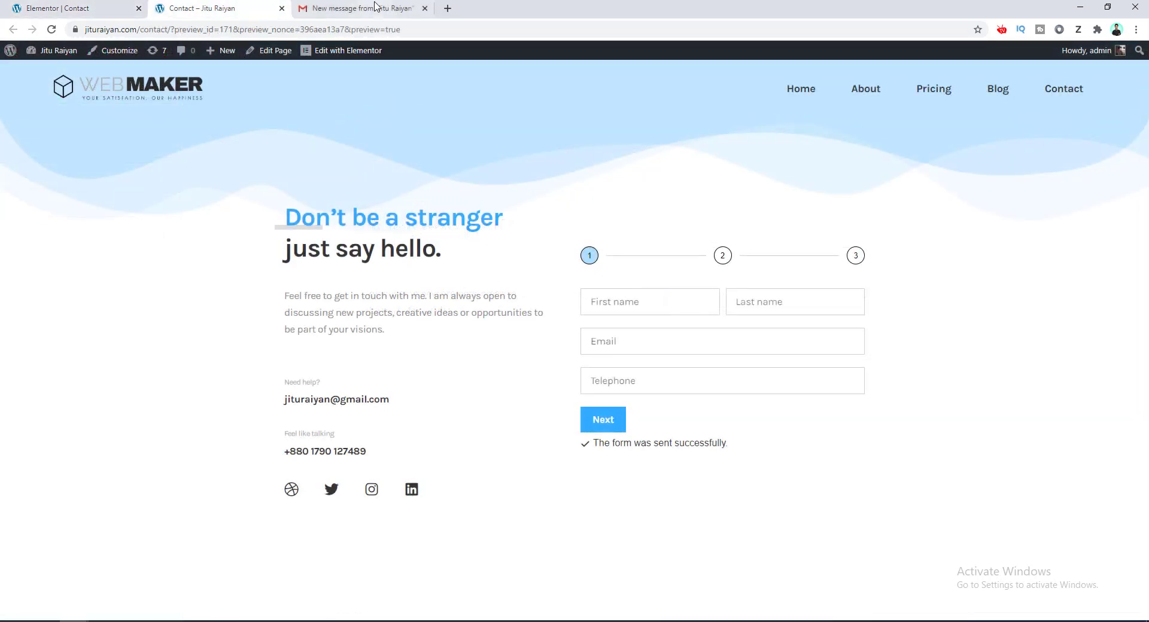
Open the Gmail form-submission email and review the submitted field values.
{"action": "left_click", "coordinate": [374, 7]}
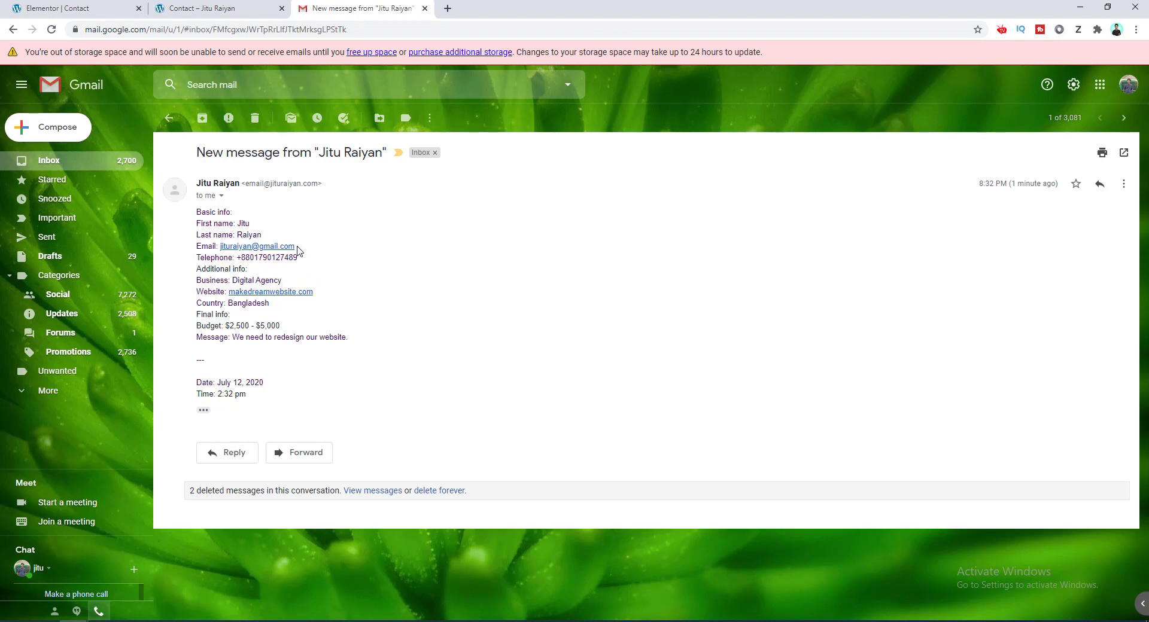
{"action": "left_click_drag", "start_coordinate": [298, 250], "coordinate": [238, 250]}
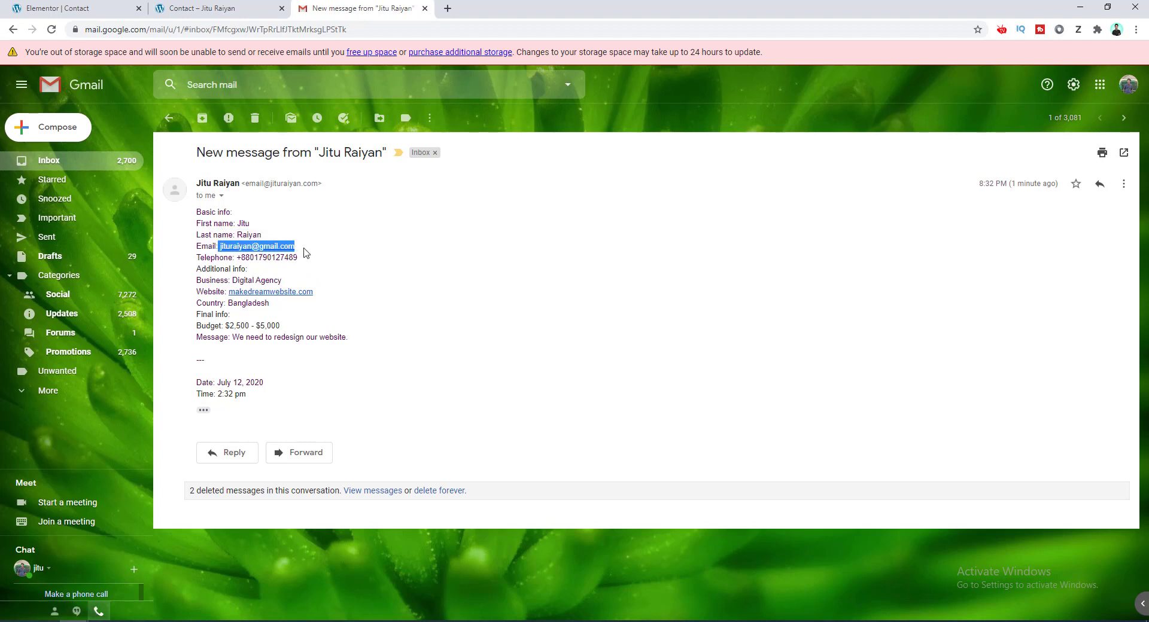
{"action": "left_click", "coordinate": [306, 252]}
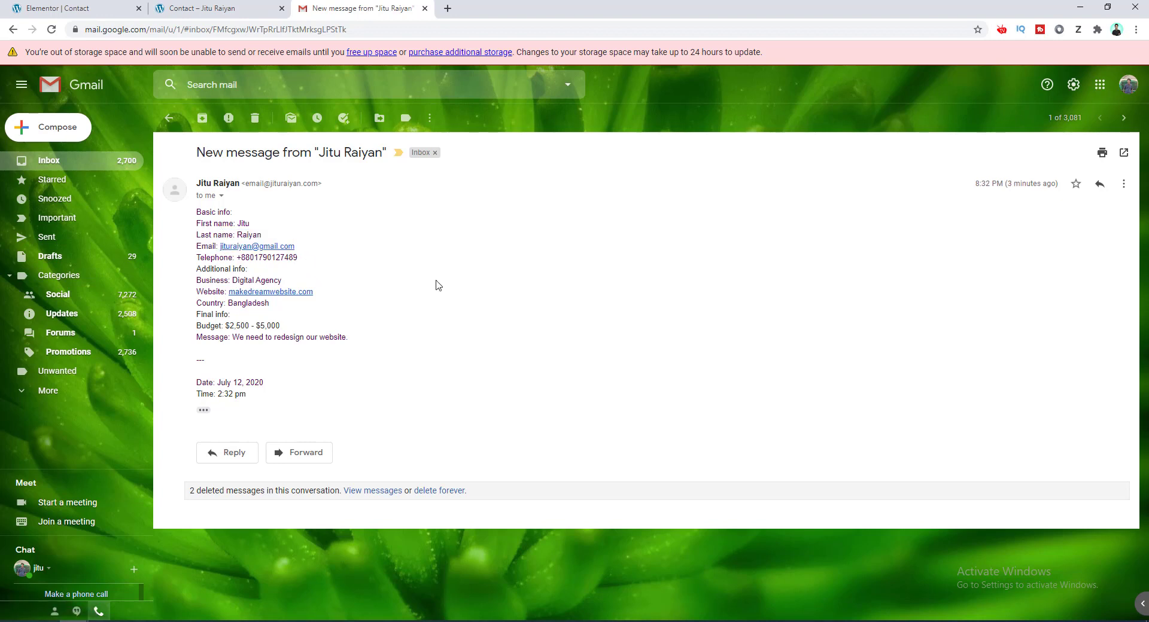
Back in the Elementor editor, expand the form's Email notification settings to review them.
{"action": "left_click", "coordinate": [90, 12]}
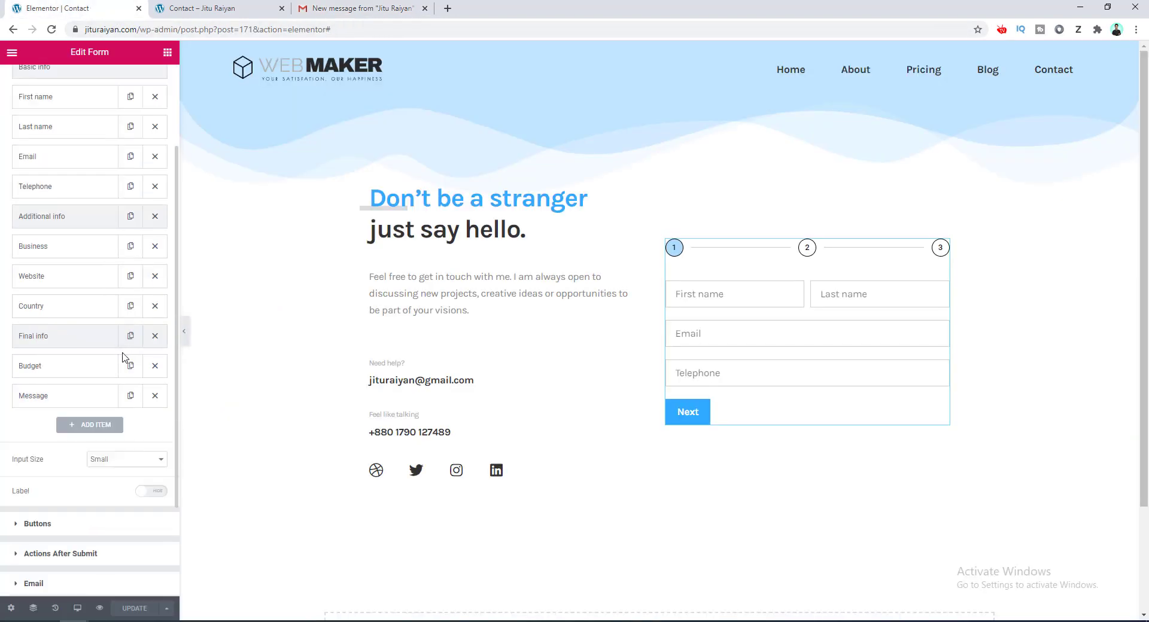
{"action": "scroll", "coordinate": [122, 358], "scroll_direction": "down", "scroll_amount": 2}
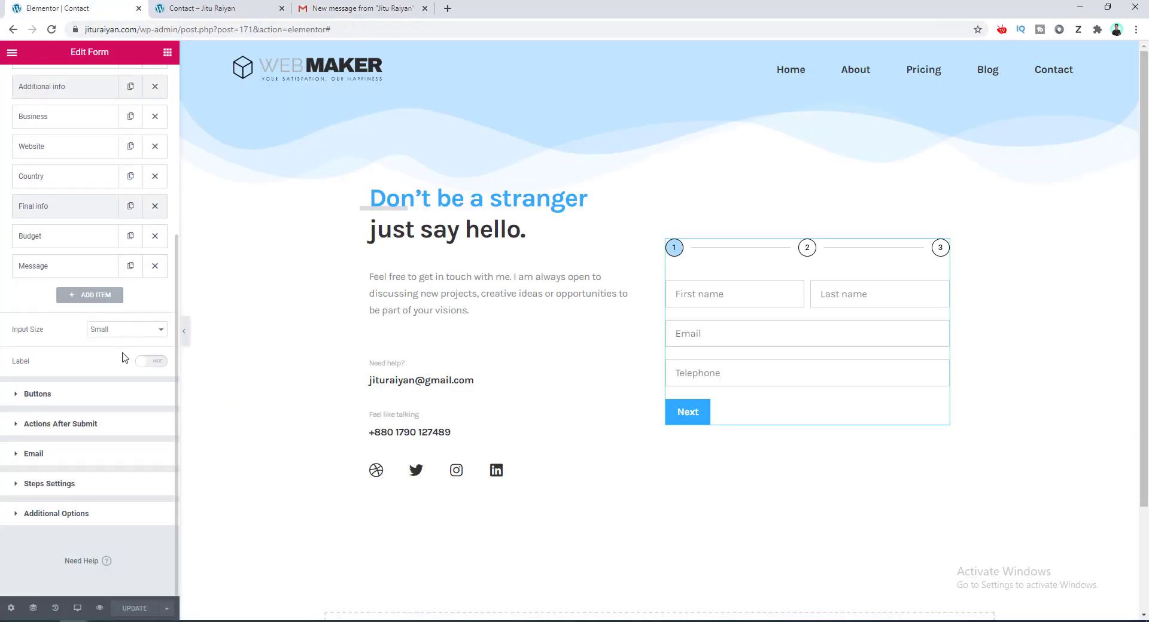
{"action": "left_click", "coordinate": [101, 460]}
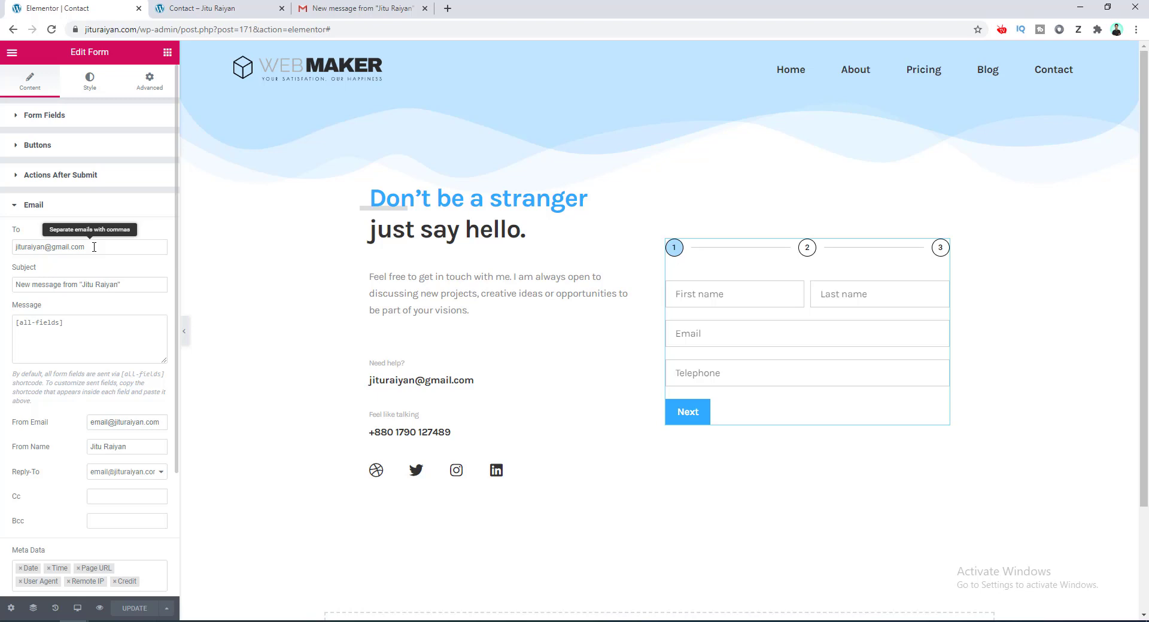
Browse the list of available Actions After Submit, where Email is currently the only action.
{"action": "left_click", "coordinate": [107, 182]}
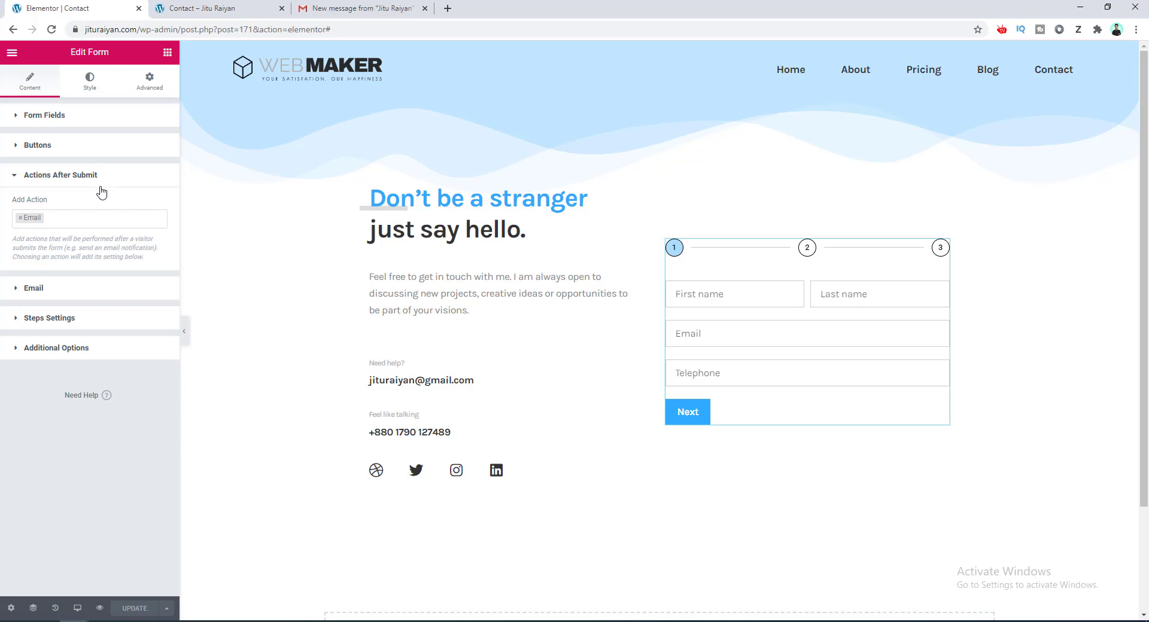
{"action": "left_click", "coordinate": [75, 217]}
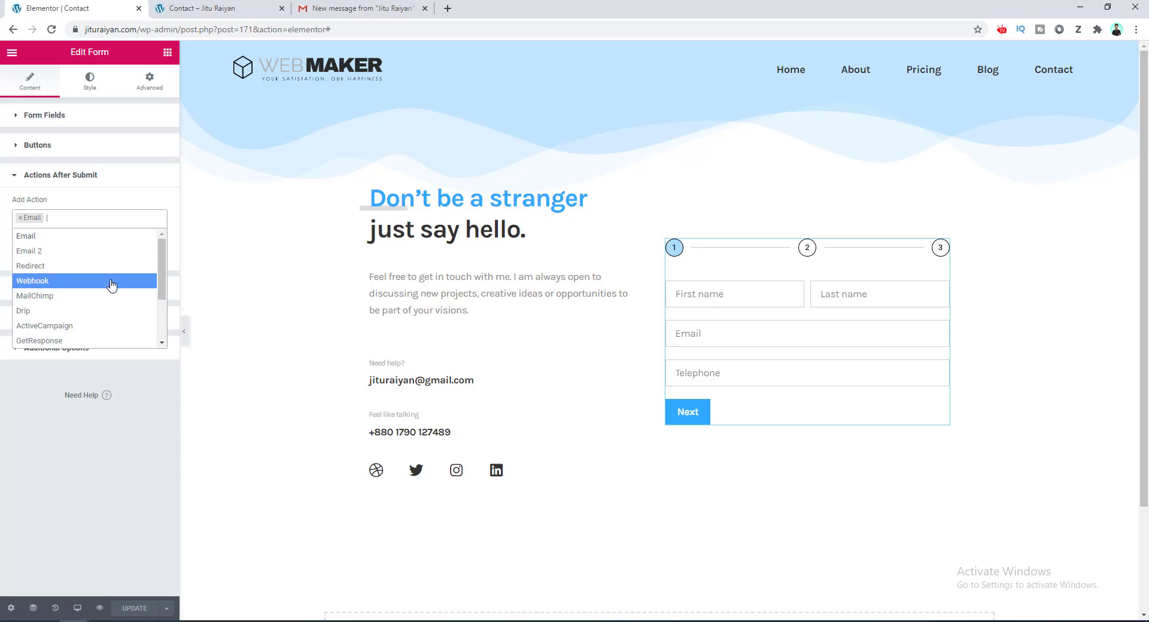
{"action": "scroll", "coordinate": [105, 257], "scroll_direction": "down", "scroll_amount": 2}
{"action": "scroll", "coordinate": [108, 260], "scroll_direction": "up", "scroll_amount": 3}
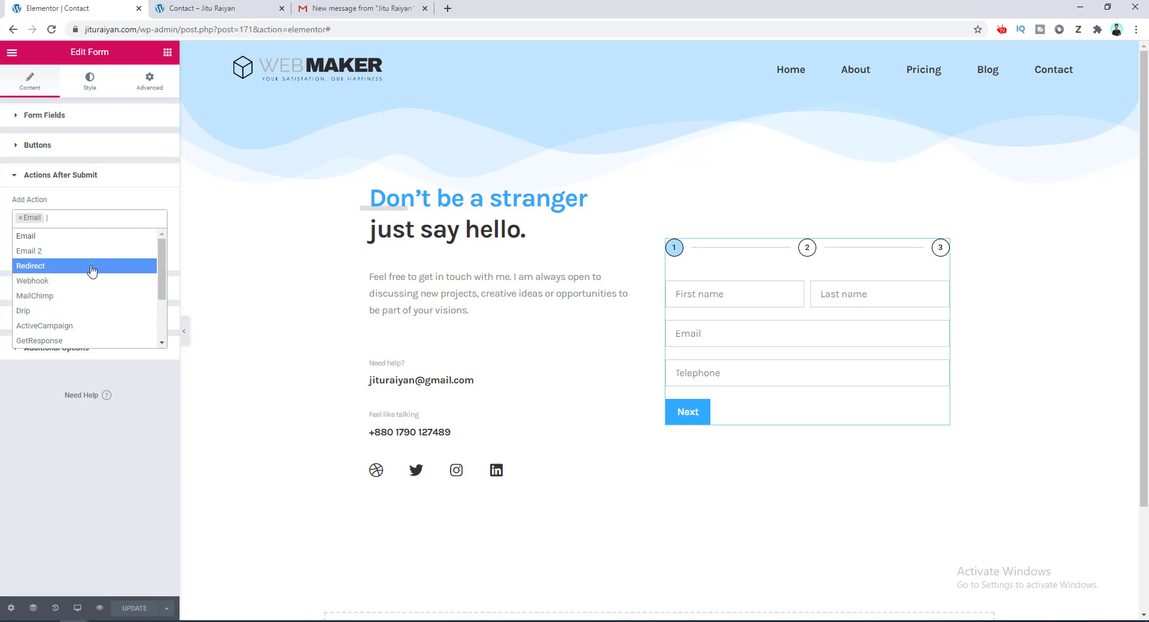
{"action": "scroll", "coordinate": [101, 272], "scroll_direction": "down", "scroll_amount": 1}
{"action": "scroll", "coordinate": [105, 287], "scroll_direction": "down", "scroll_amount": 3}
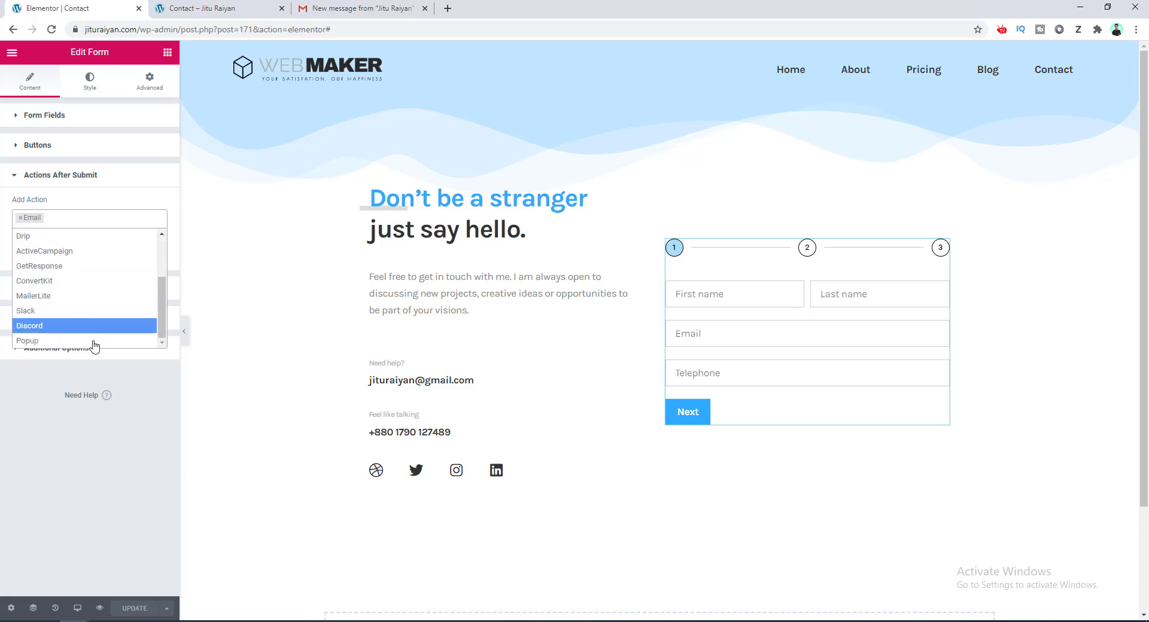